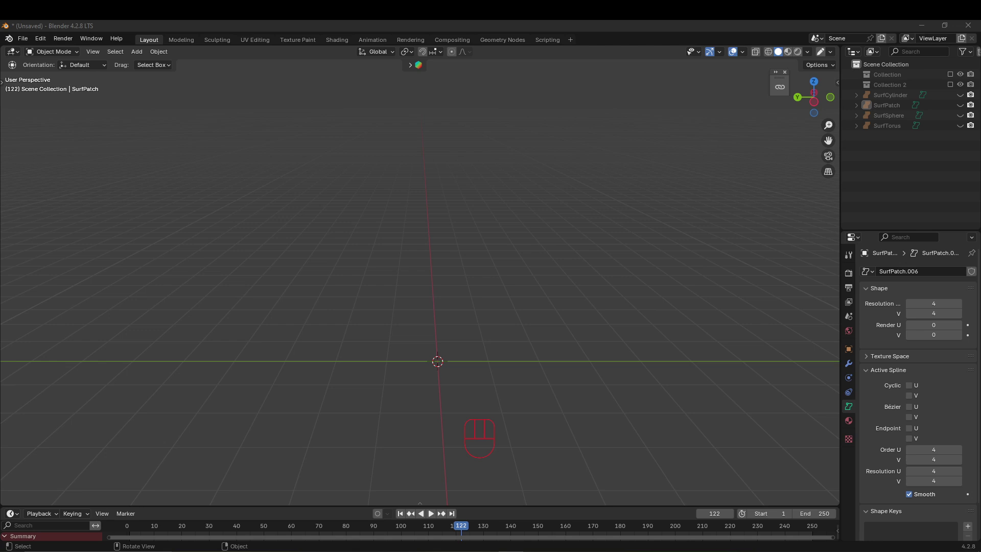
- Add a NURBS surface patch to the scene at the world origin
{"action": "key", "text": "shift+a"}
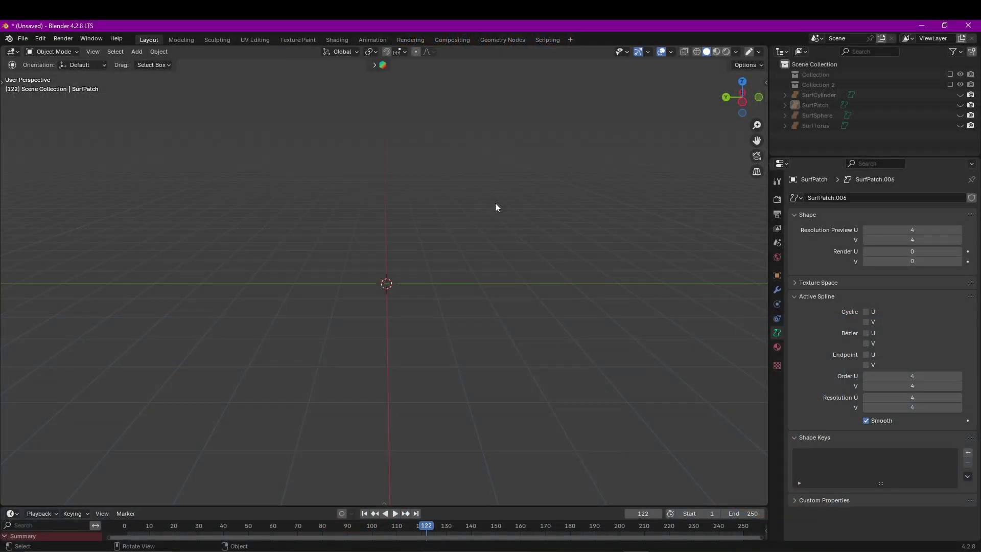
{"action": "key", "text": "shift+a"}
{"action": "mouse_move", "coordinate": [495, 204]}
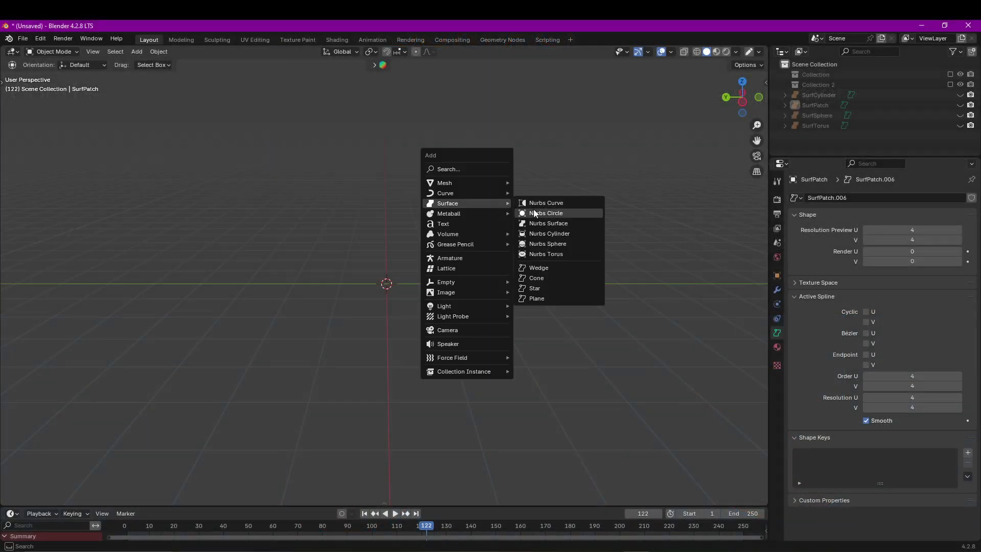
{"action": "left_click", "coordinate": [545, 223]}
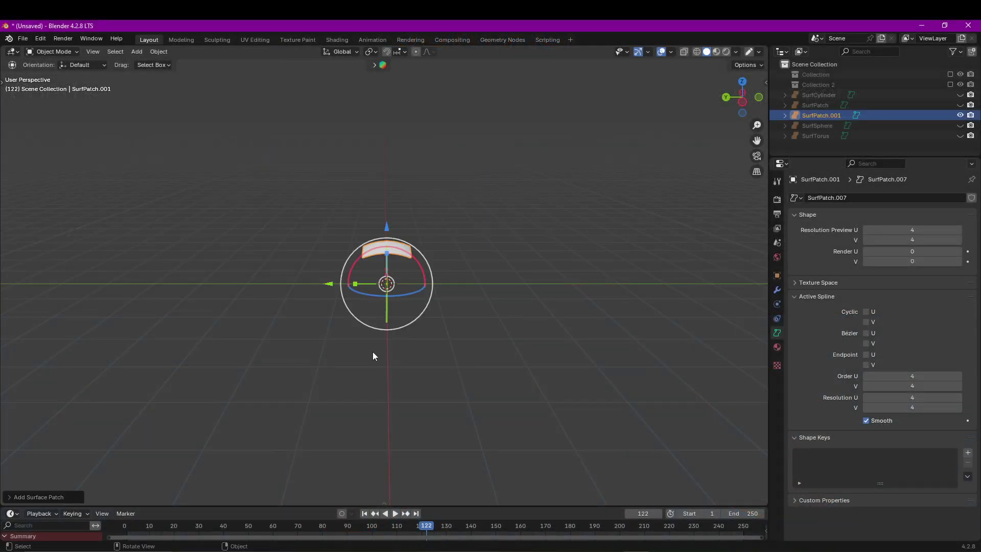
- Set the new patch's radius to 0.96 m, X location to 0.01 m and X rotation to -1.6°, keeping World alignment
{"action": "left_click", "coordinate": [50, 496]}
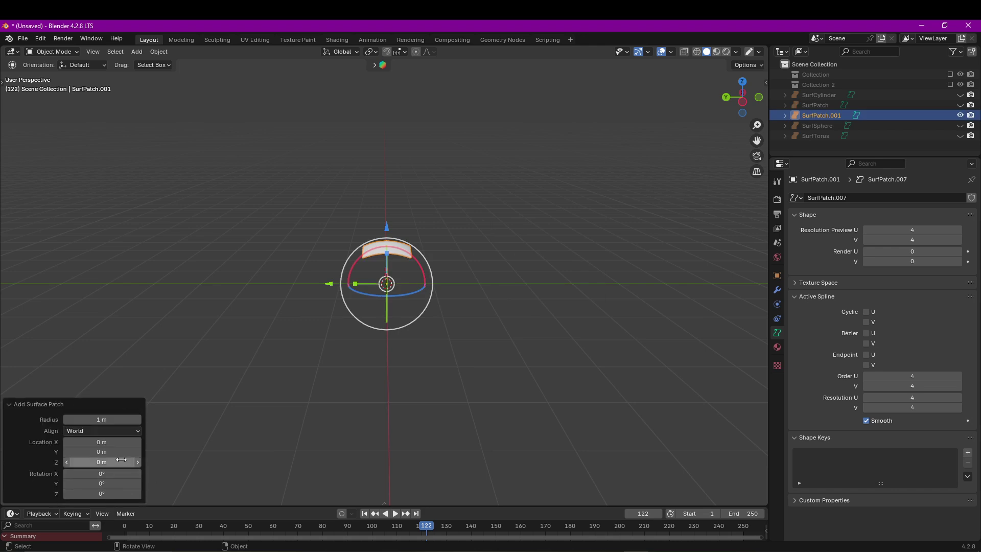
{"action": "mouse_move", "coordinate": [105, 420]}
{"action": "left_mouse_down"}
{"action": "mouse_move", "coordinate": [125, 422]}
{"action": "mouse_move", "coordinate": [100, 424]}
{"action": "left_mouse_up"}
{"action": "left_click", "coordinate": [100, 429]}
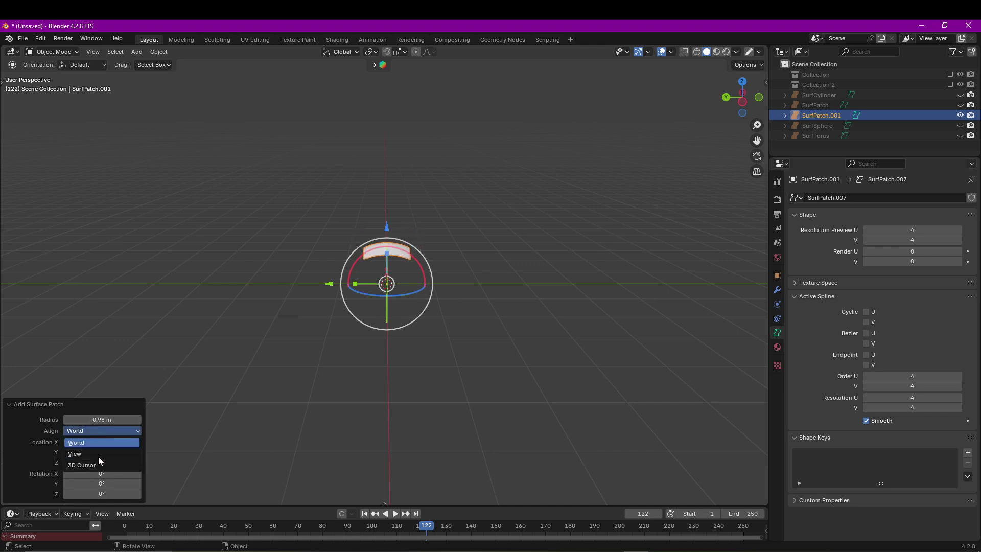
{"action": "left_click_drag", "start_coordinate": [104, 442], "coordinate": [889, 158]}
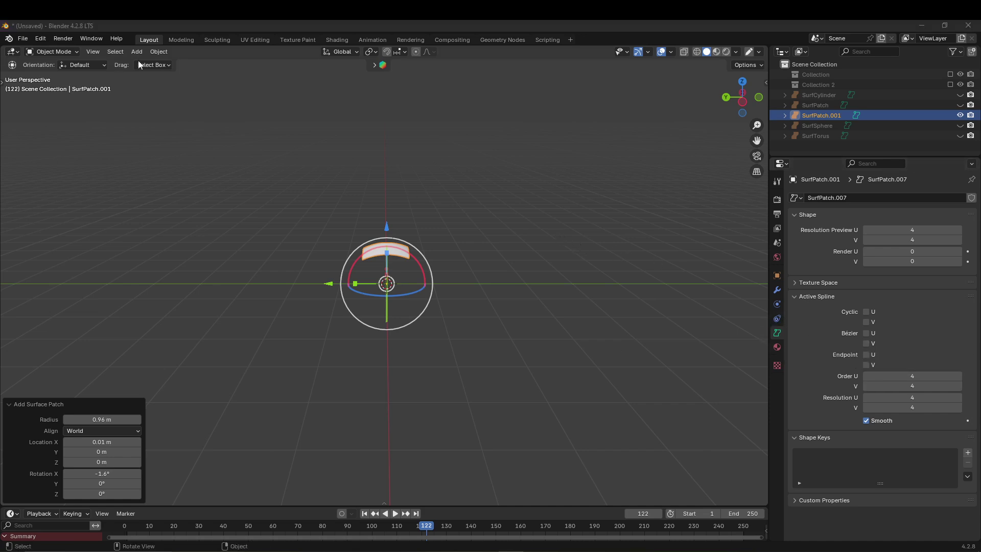
- Switch the new surface patch to Edit Mode and view its control cage at an angle
{"action": "left_click", "coordinate": [51, 52]}
{"action": "left_click", "coordinate": [46, 74]}
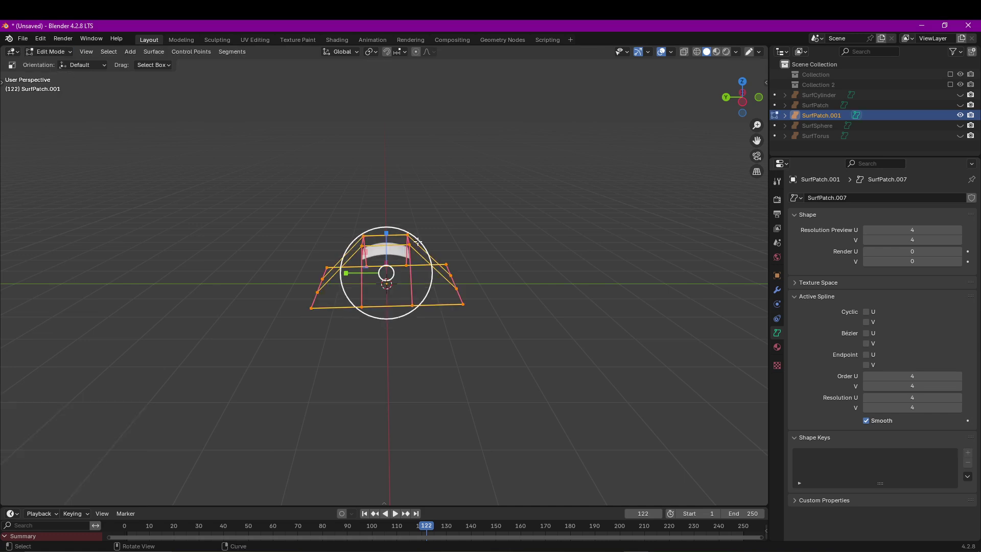
{"action": "middle_click_drag", "start_coordinate": [452, 247], "coordinate": [503, 236]}
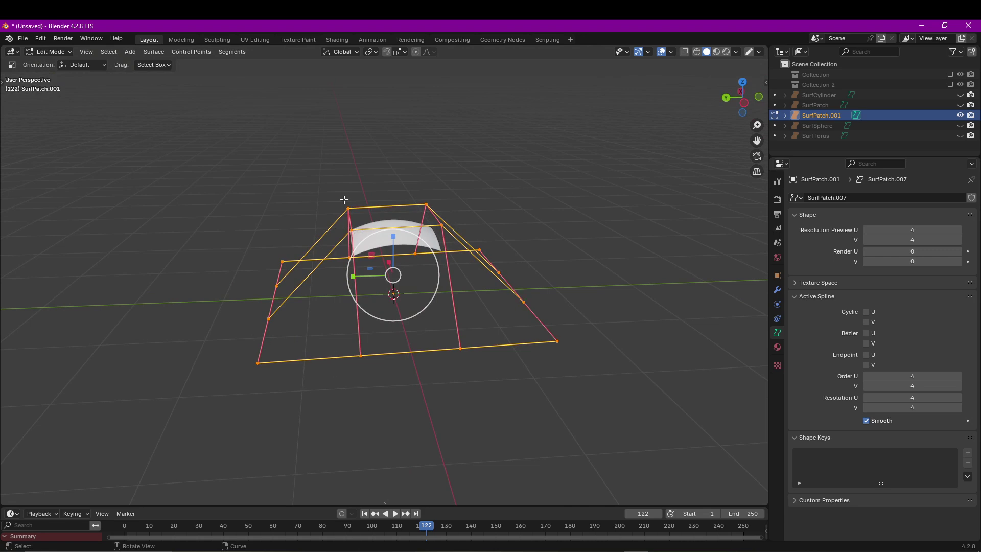
{"action": "middle_click_drag", "start_coordinate": [344, 199], "coordinate": [356, 240]}
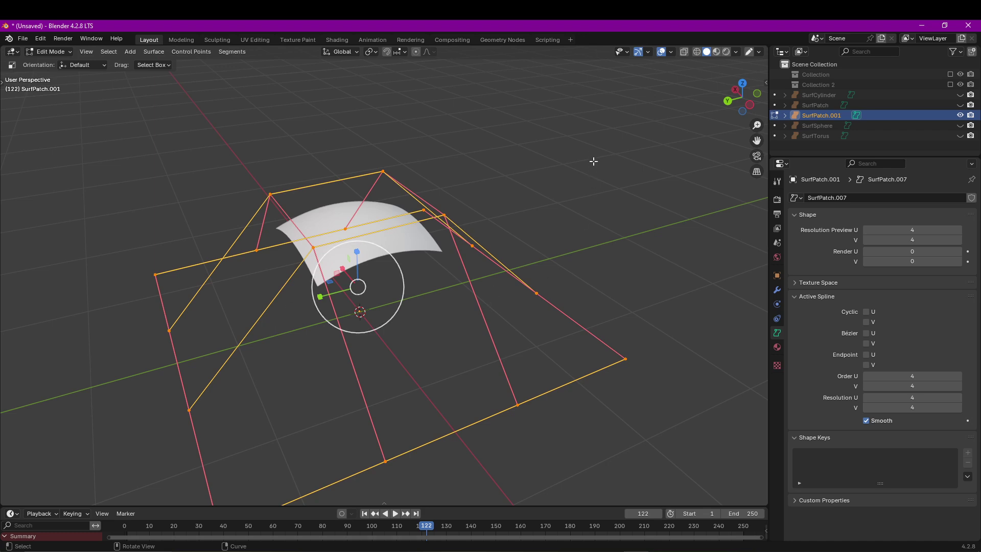
- Turn on the wireframe overlay so the patch's surface subdivisions are drawn
{"action": "left_click", "coordinate": [670, 52]}
{"action": "left_click", "coordinate": [607, 227]}
{"action": "scroll", "coordinate": [293, 322], "scroll_direction": "up", "scroll_amount": 2}
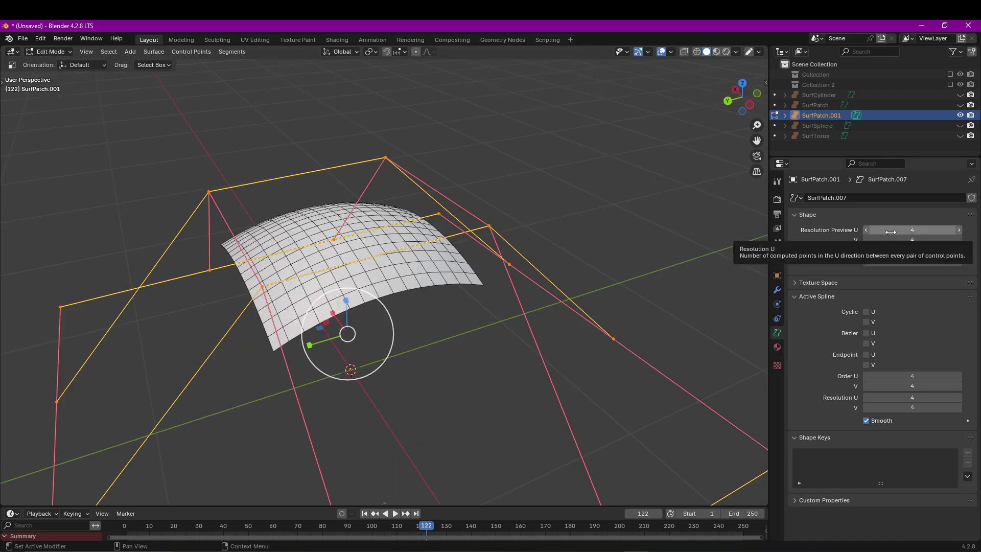
- Try a U preview resolution of 17 and a higher V preview resolution on the patch, and inspect its Texture Space settings
{"action": "left_click_drag", "start_coordinate": [891, 231], "coordinate": [953, 232]}
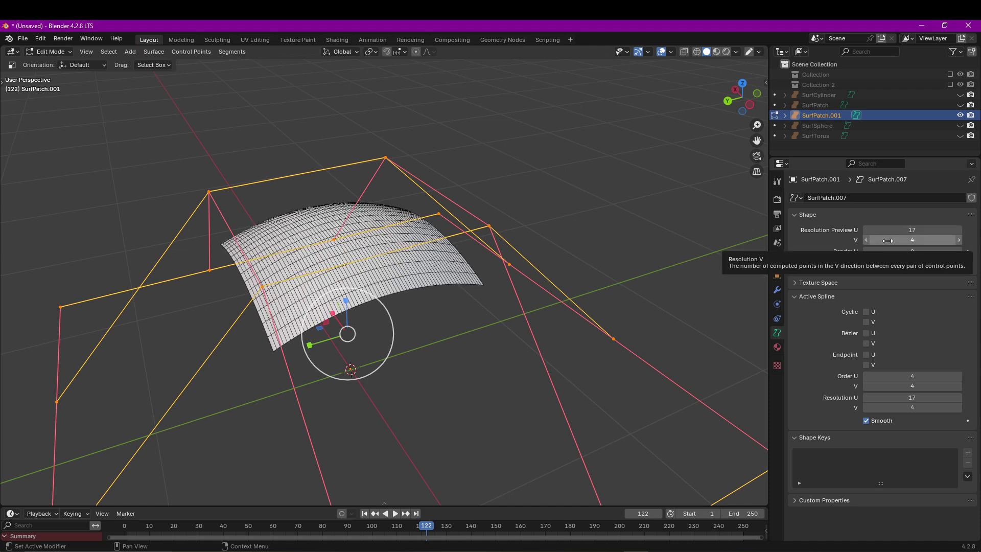
{"action": "left_click_drag", "start_coordinate": [887, 240], "coordinate": [906, 240]}
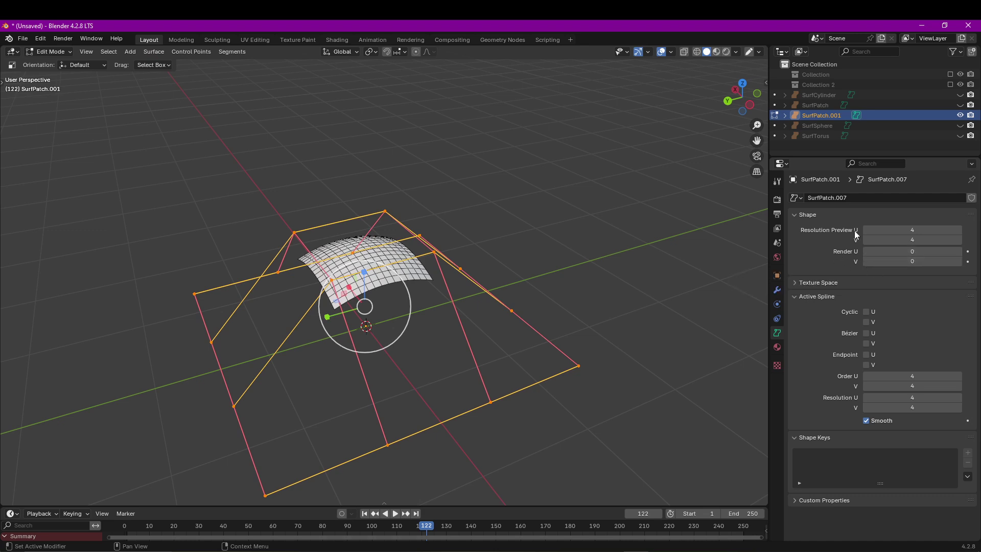
{"action": "left_click", "coordinate": [796, 283]}
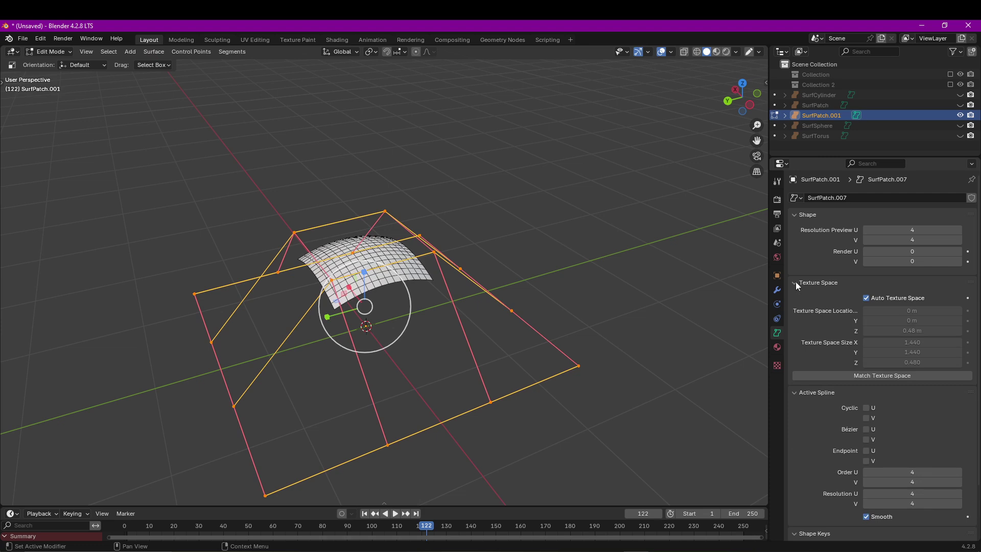
{"action": "left_click", "coordinate": [795, 283]}
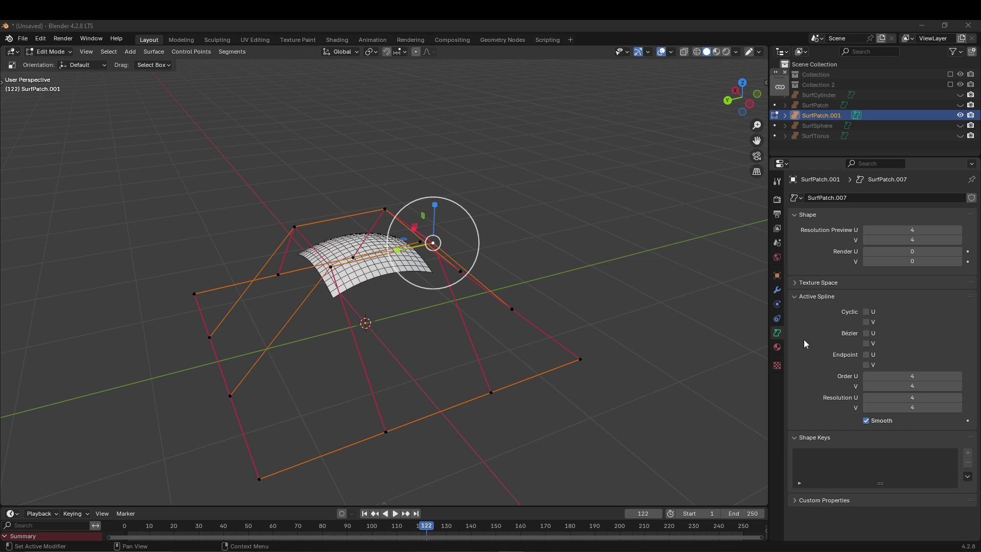
- Try making the patch's active spline cyclic in both U and V
{"action": "middle_click_drag", "start_coordinate": [353, 246], "coordinate": [337, 279]}
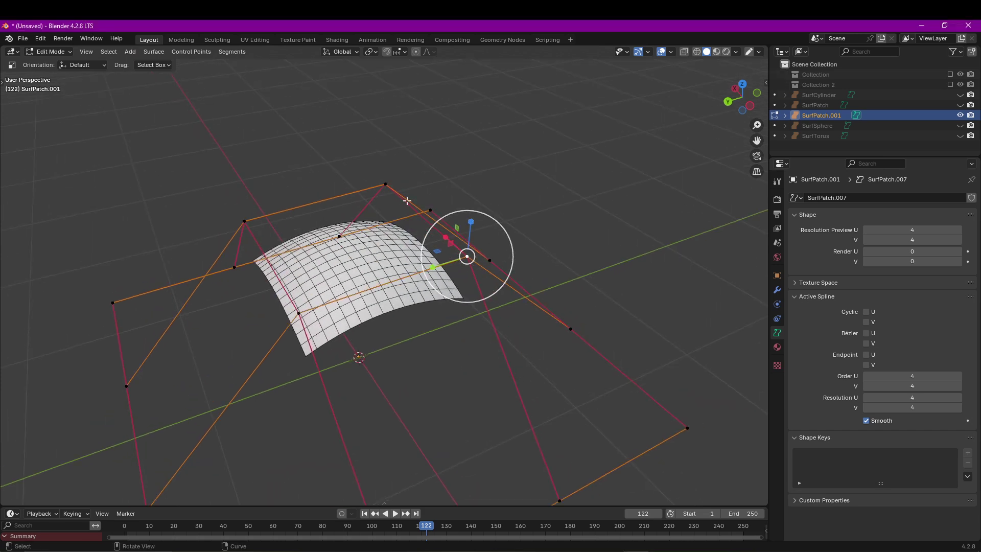
{"action": "scroll", "coordinate": [366, 300], "scroll_direction": "down", "scroll_amount": 3}
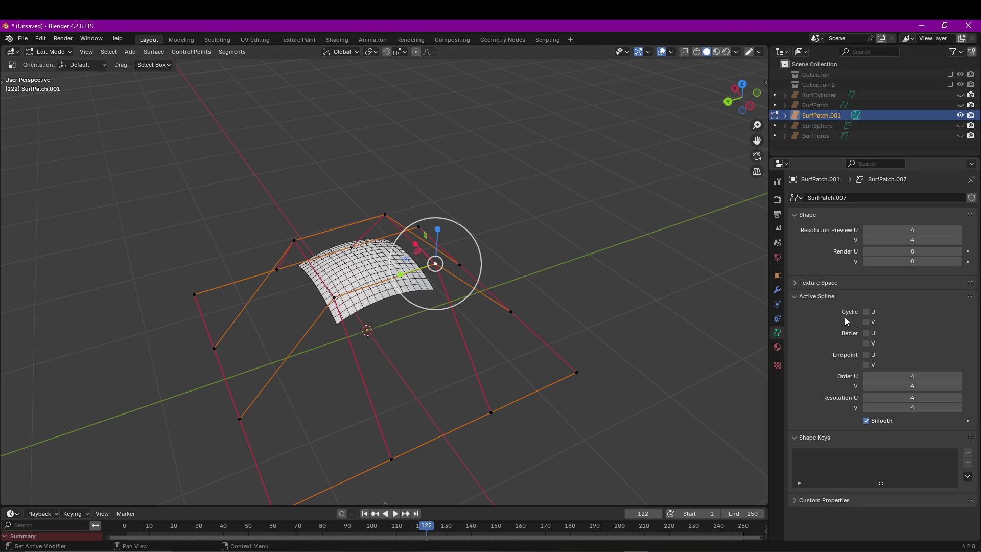
{"action": "middle_click_drag", "start_coordinate": [492, 345], "coordinate": [486, 331]}
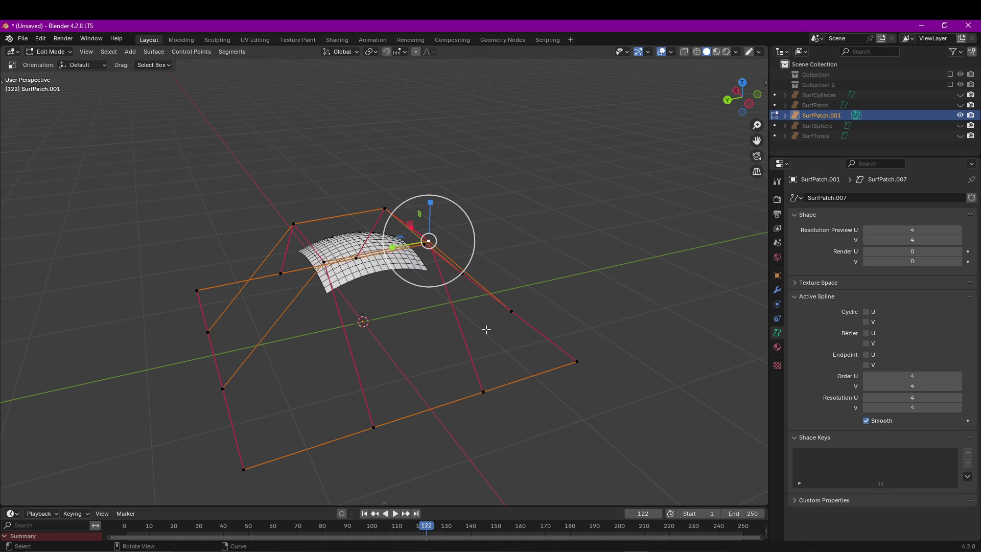
{"action": "left_click", "coordinate": [867, 323]}
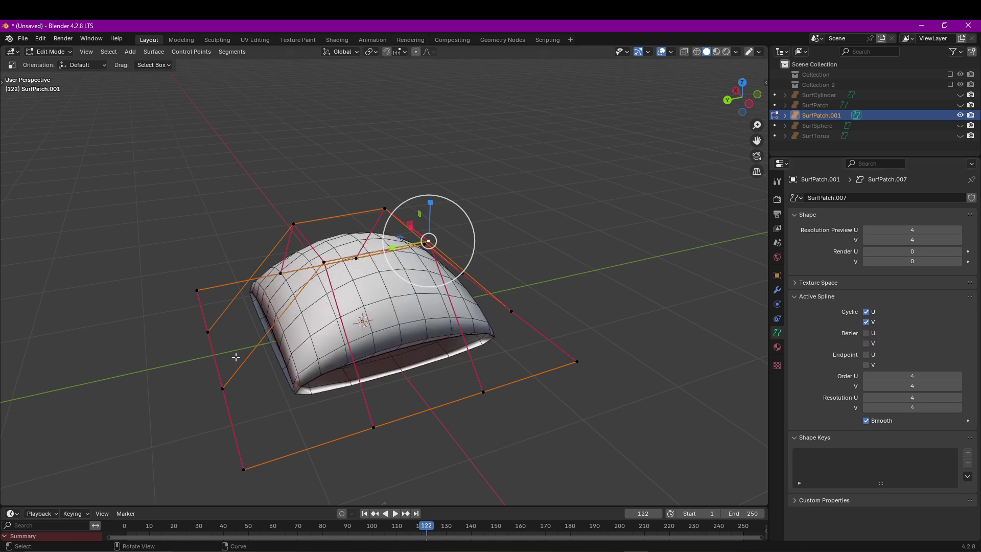
{"action": "key", "text": "ctrl+z"}
{"action": "key", "text": "ctrl+z"}
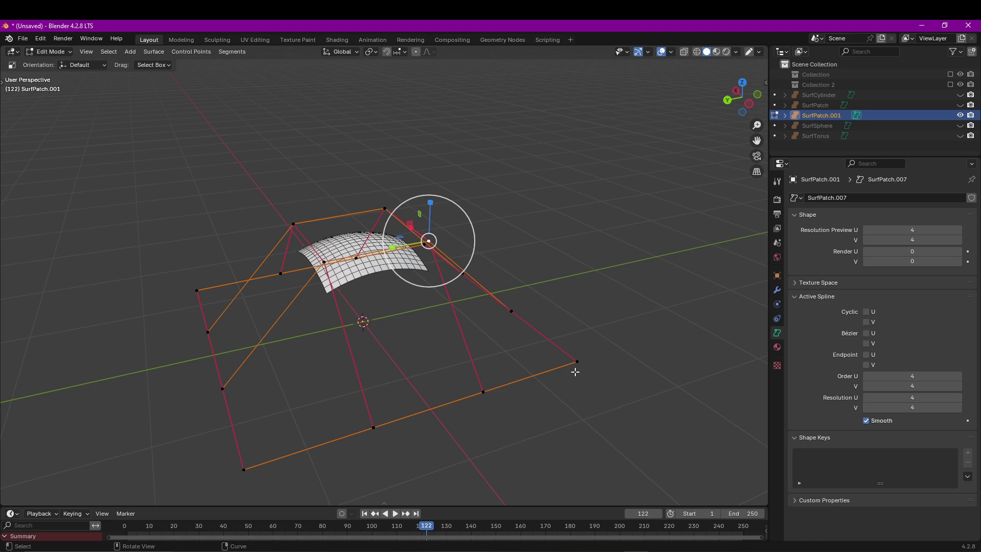
- Hide the patch and, on SurfCylinder in Edit Mode, try disabling Bézier U before restoring it
{"action": "key", "text": "Tab"}
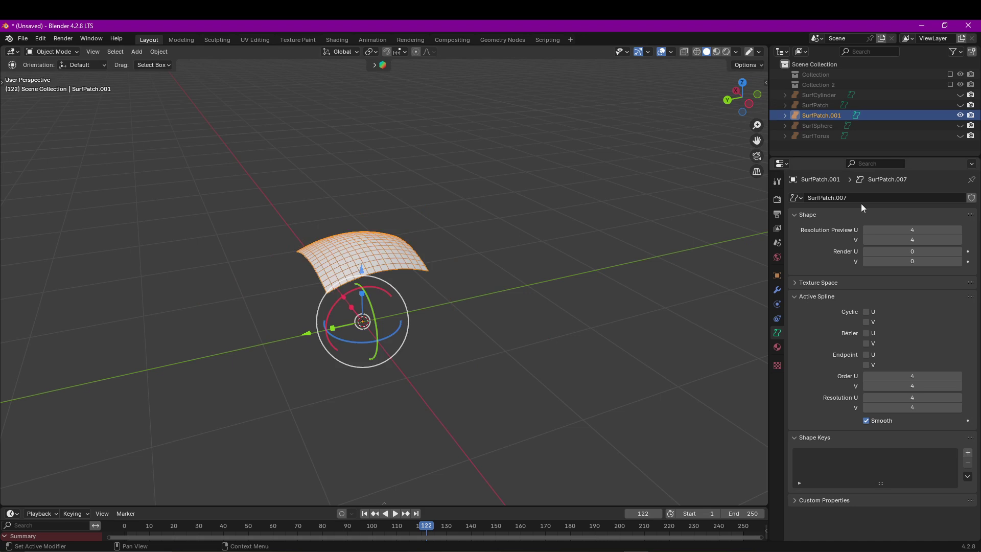
{"action": "left_click", "coordinate": [960, 114]}
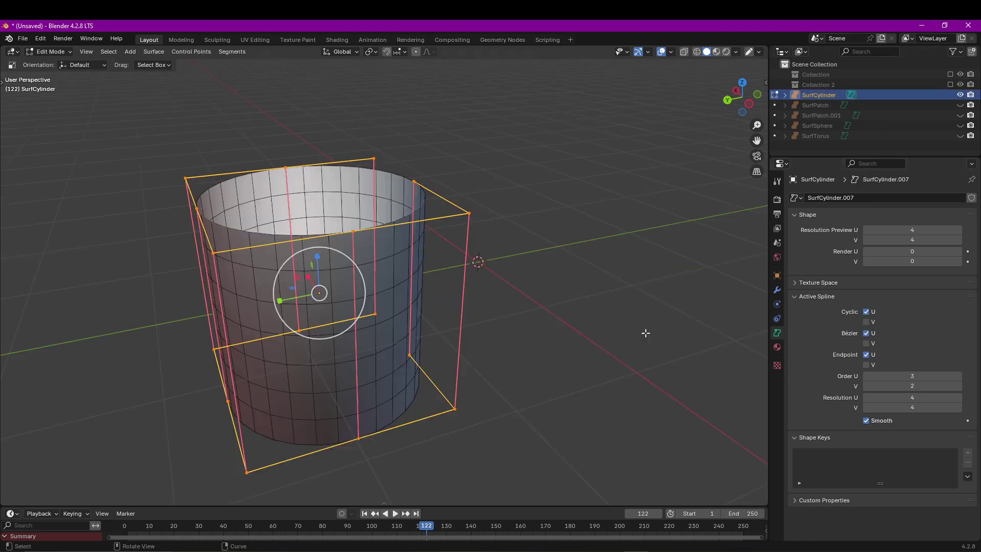
{"action": "left_click", "coordinate": [866, 333]}
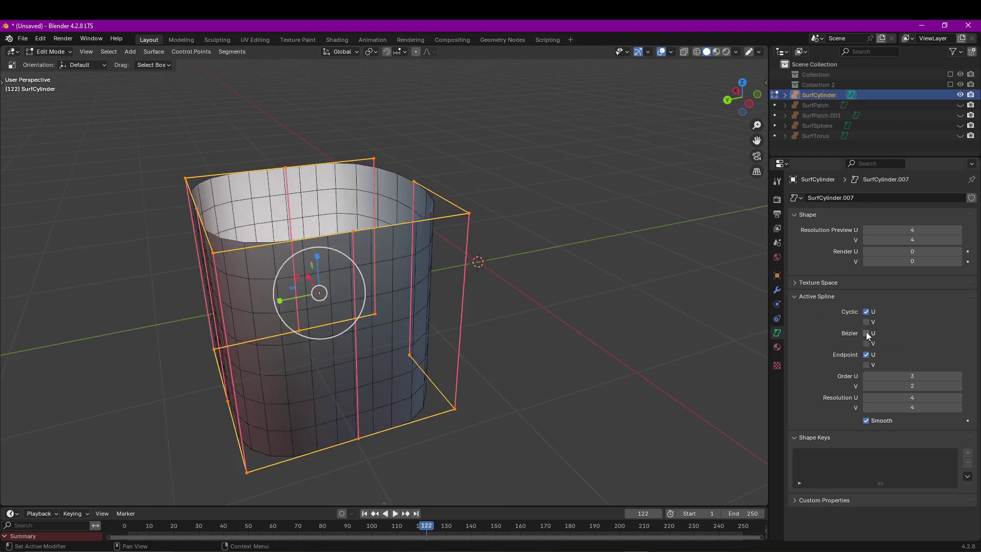
{"action": "middle_click_drag", "start_coordinate": [230, 266], "coordinate": [232, 284]}
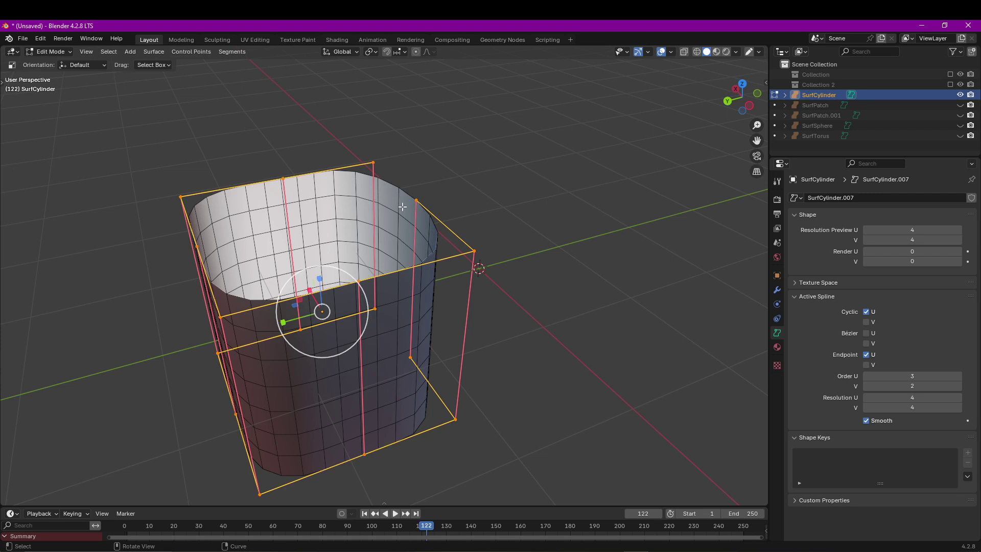
{"action": "left_click", "coordinate": [866, 333]}
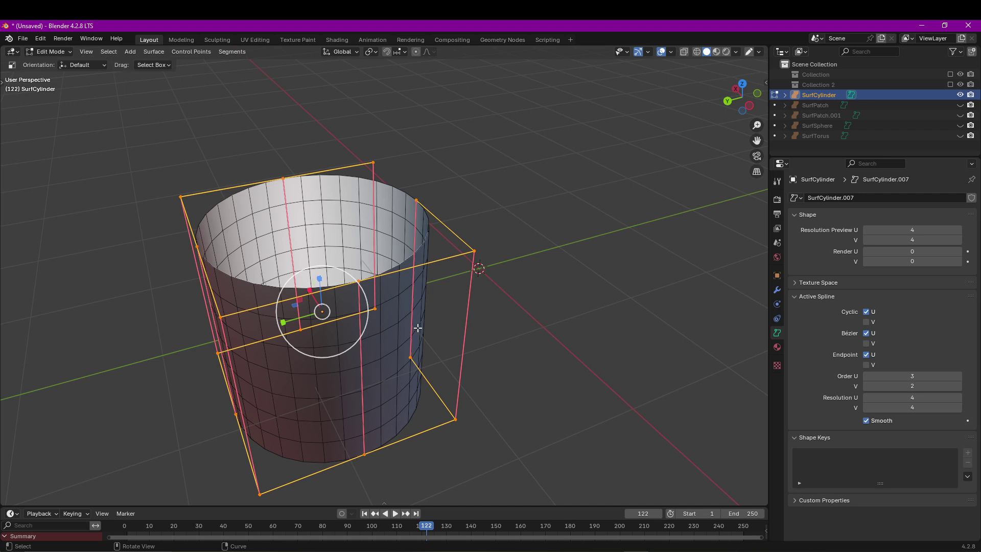
- Hide the cylinder and try the Endpoint U and V options on SurfPatch.001 in Edit Mode
{"action": "key", "text": "Tab"}
{"action": "left_click", "coordinate": [959, 95]}
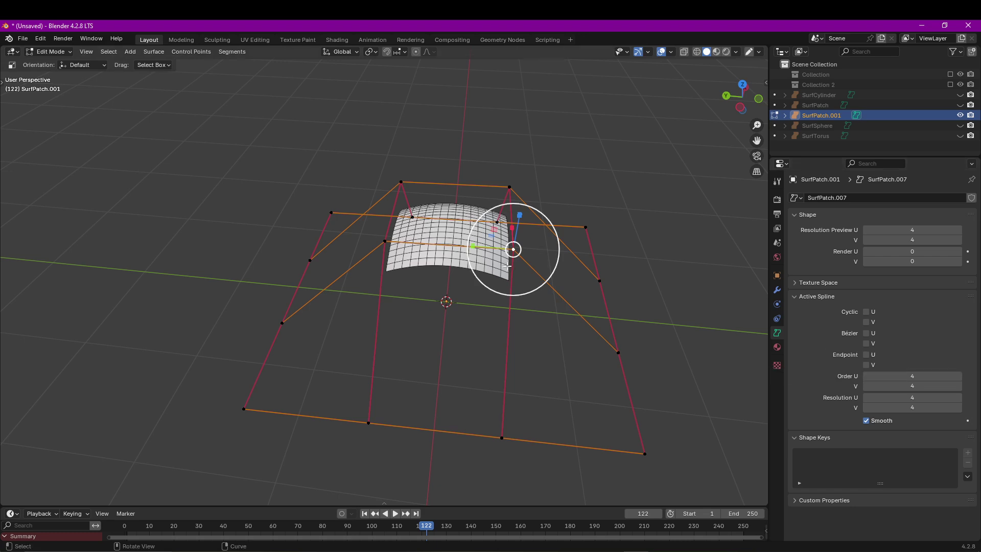
{"action": "left_click", "coordinate": [866, 354]}
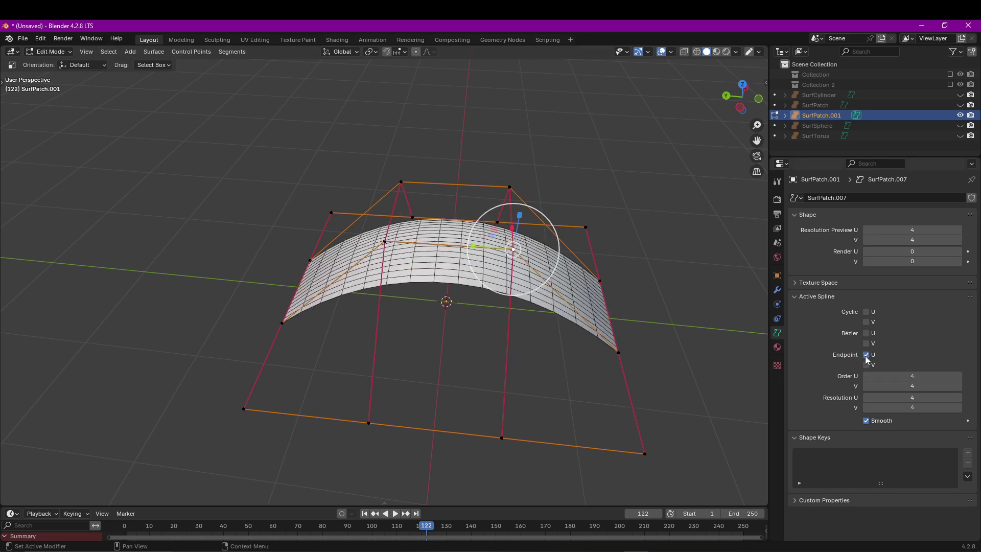
{"action": "left_click", "coordinate": [866, 365]}
{"action": "left_click", "coordinate": [866, 354]}
{"action": "left_click", "coordinate": [866, 365]}
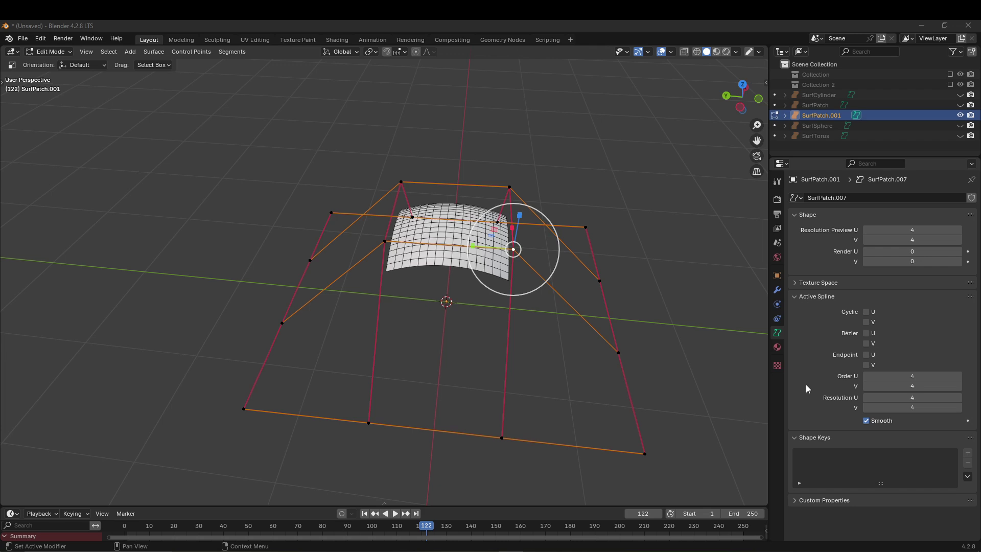
- Try out the patch's spline Order settings, a spline U resolution of 35 and a higher V resolution
{"action": "left_click_drag", "start_coordinate": [912, 376], "coordinate": [889, 386]}
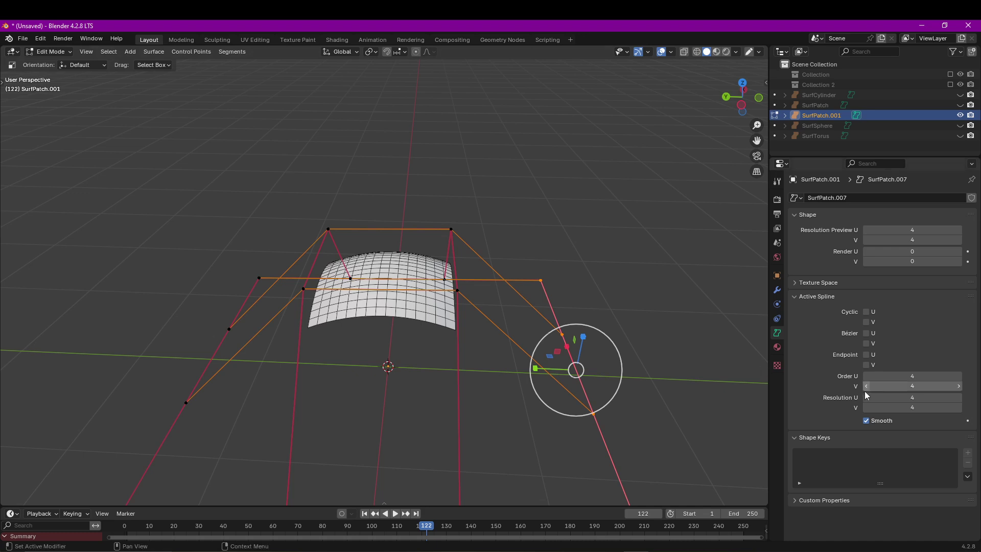
{"action": "left_click_drag", "start_coordinate": [899, 397], "coordinate": [954, 398]}
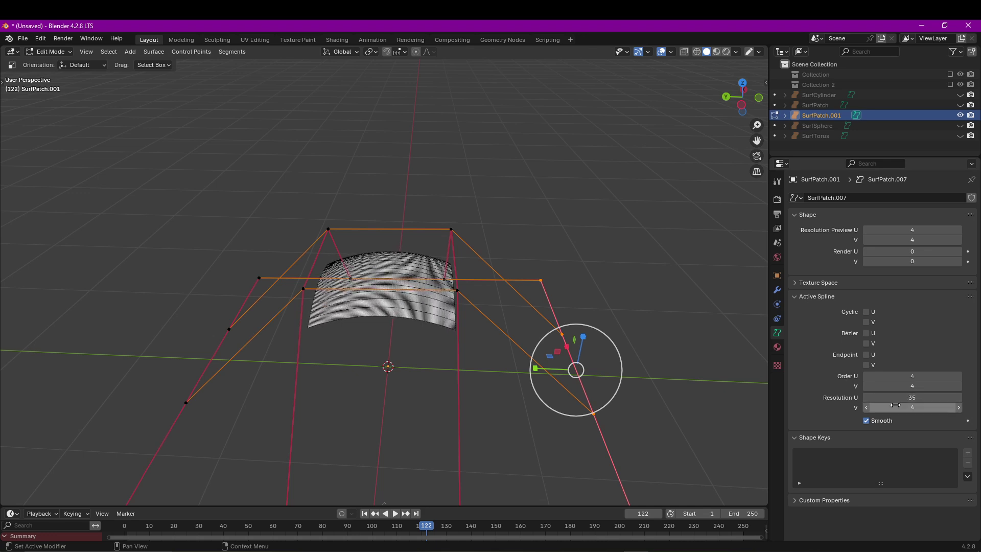
{"action": "left_click_drag", "start_coordinate": [895, 407], "coordinate": [931, 407]}
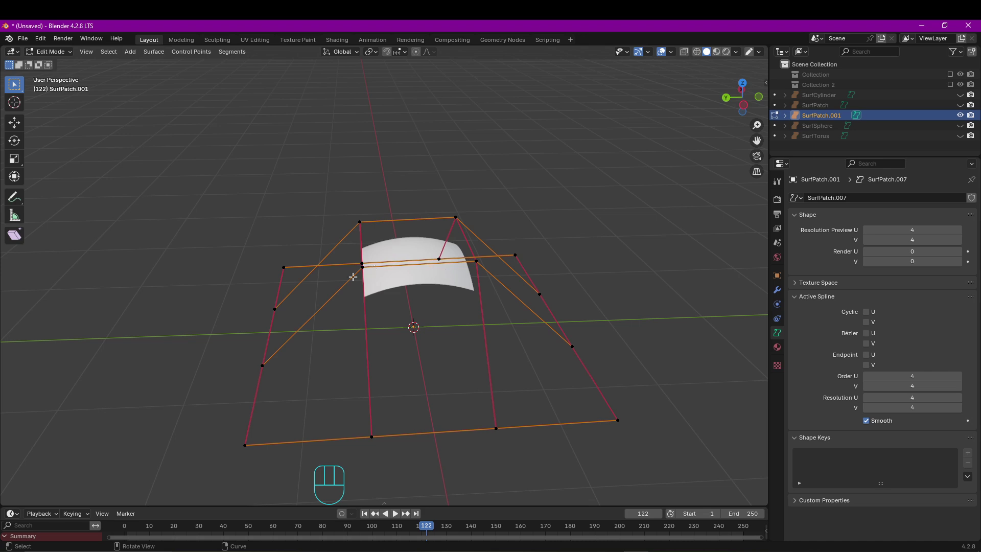
- Select two adjacent upper control points on one side of the patch and move them up about 0.18 m along Z
{"action": "middle_click_drag", "start_coordinate": [377, 279], "coordinate": [442, 302]}
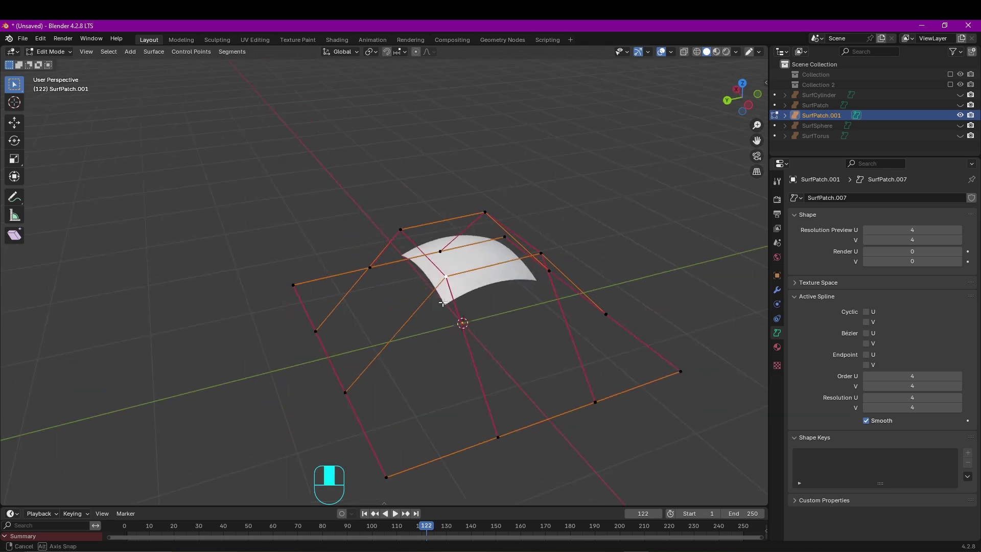
{"action": "left_click", "coordinate": [402, 230], "text": "shift"}
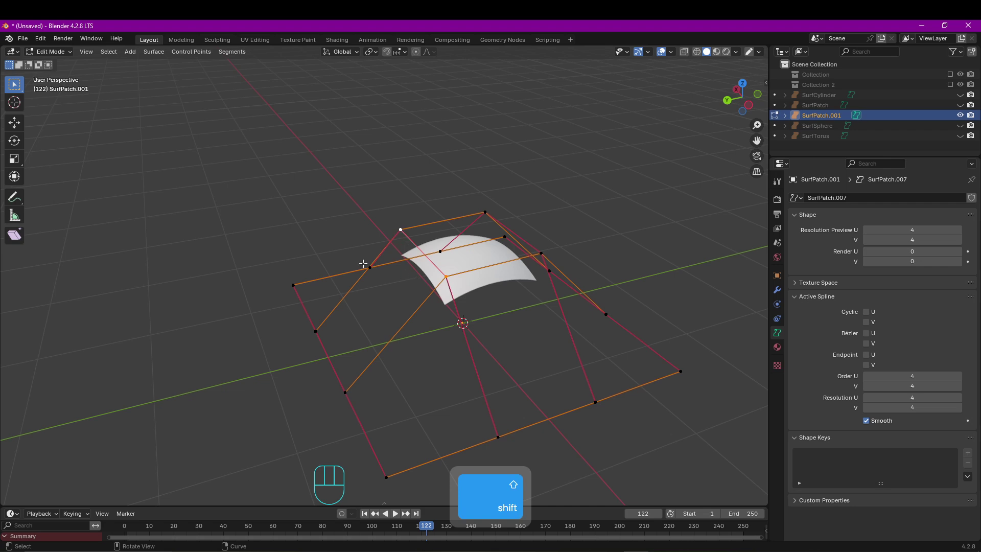
{"action": "left_click", "coordinate": [18, 128]}
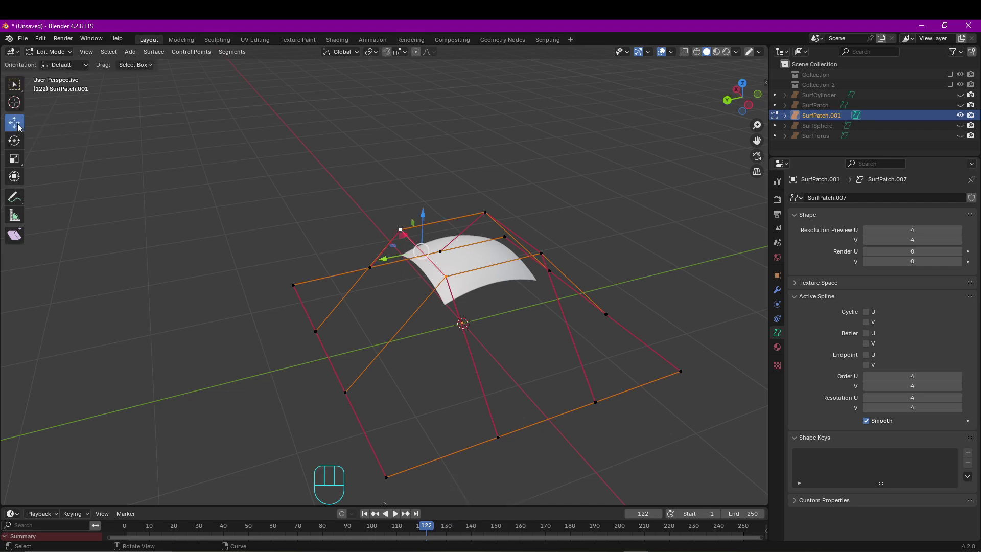
{"action": "left_click_drag", "start_coordinate": [423, 213], "coordinate": [383, 190]}
- Rotate the two selected control points about 45.8° around the global Y axis
{"action": "left_click", "coordinate": [21, 140]}
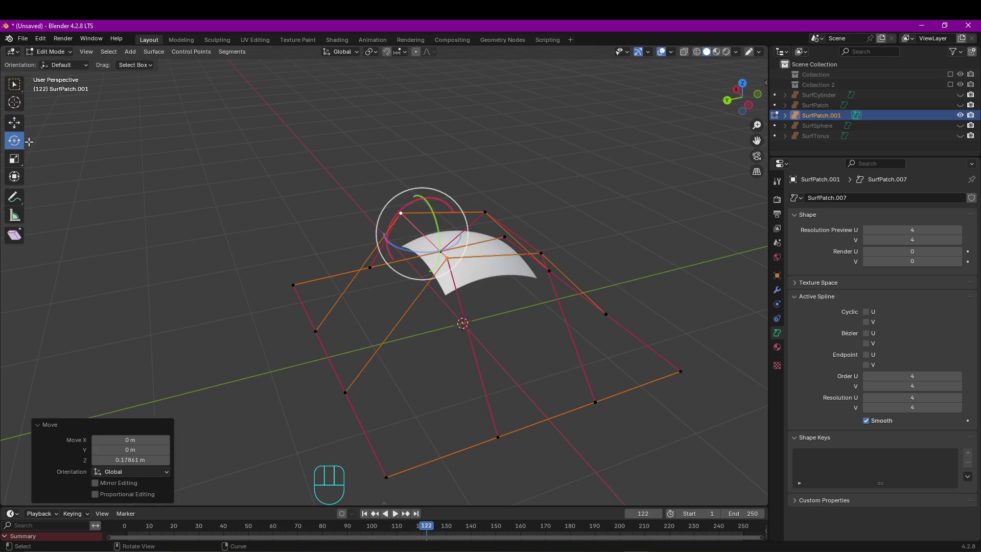
{"action": "left_click_drag", "start_coordinate": [436, 220], "coordinate": [425, 192]}
- Scale the two selected control points, and rotate them about -105° around the global X axis with the combined Transform tool
{"action": "left_click", "coordinate": [18, 158]}
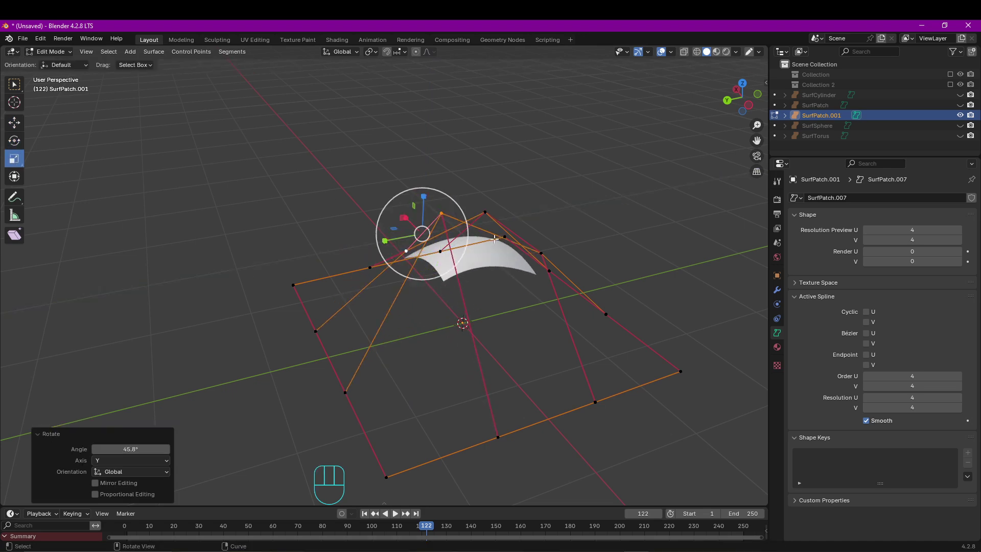
{"action": "left_click_drag", "start_coordinate": [463, 247], "coordinate": [420, 235]}
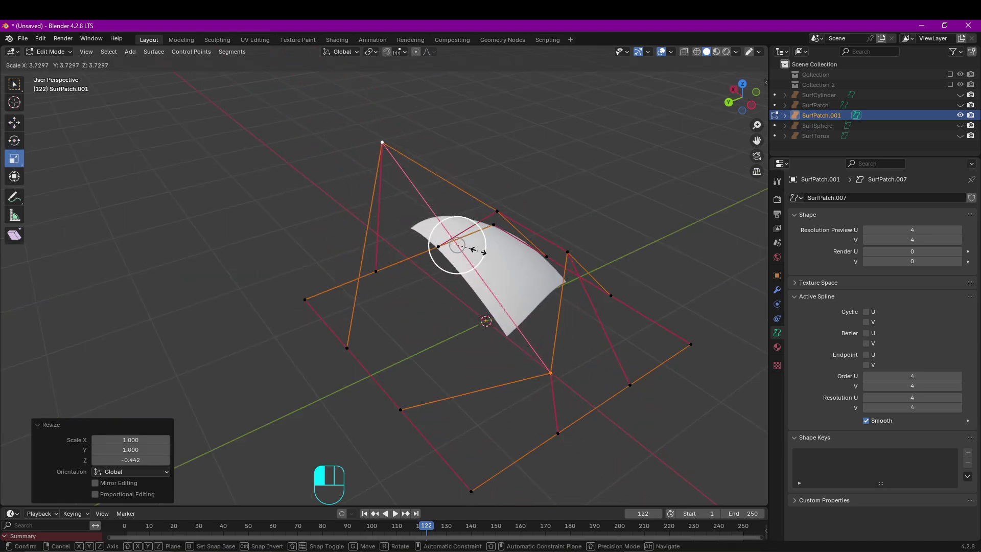
{"action": "left_click", "coordinate": [14, 176]}
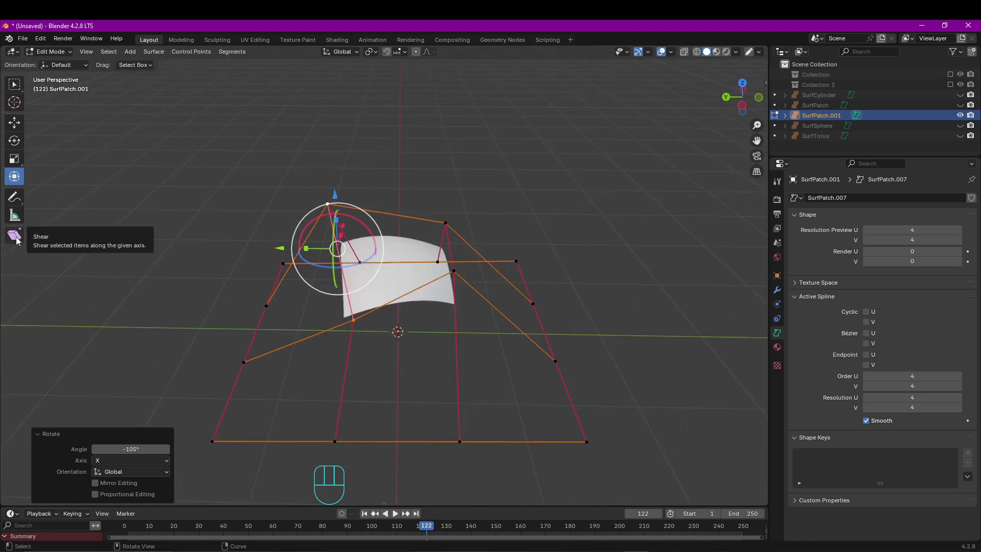
- Select all control points and look up the Bend, To Sphere, Push/Pull, Warp and Randomize transform commands in the command search
{"action": "key", "text": "a"}
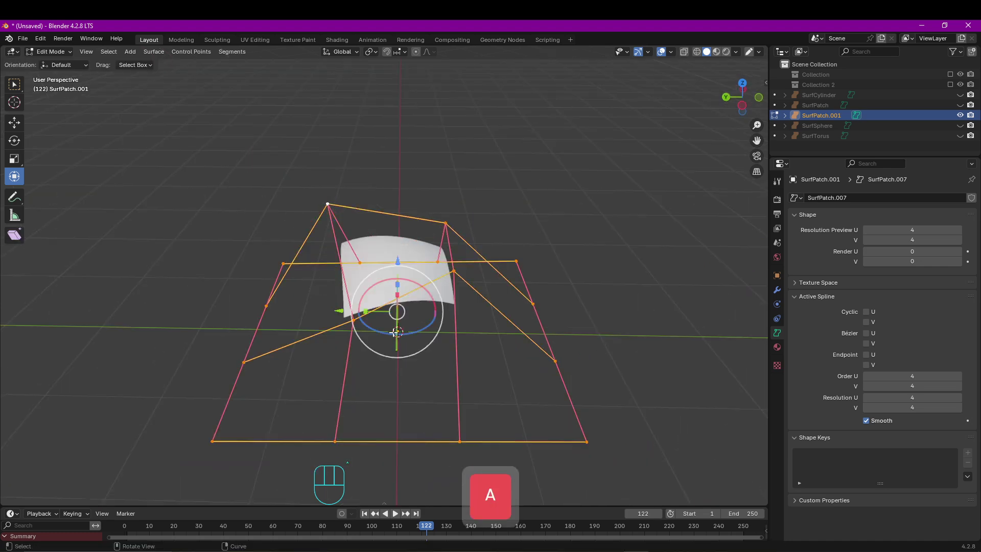
{"action": "key", "text": "space"}
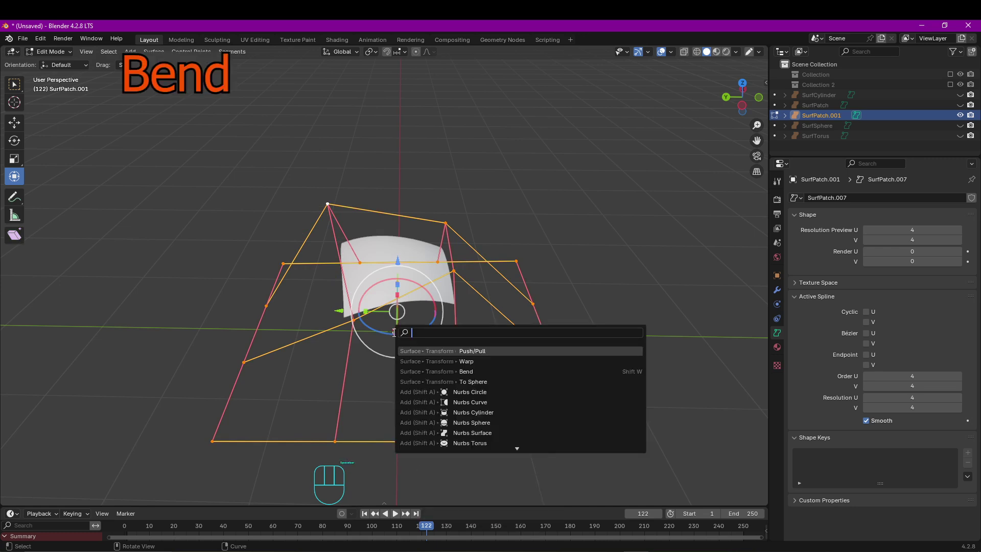
{"action": "type", "text": "b"}
{"action": "key", "text": "BackSpace"}
{"action": "type", "text": "to spher"}
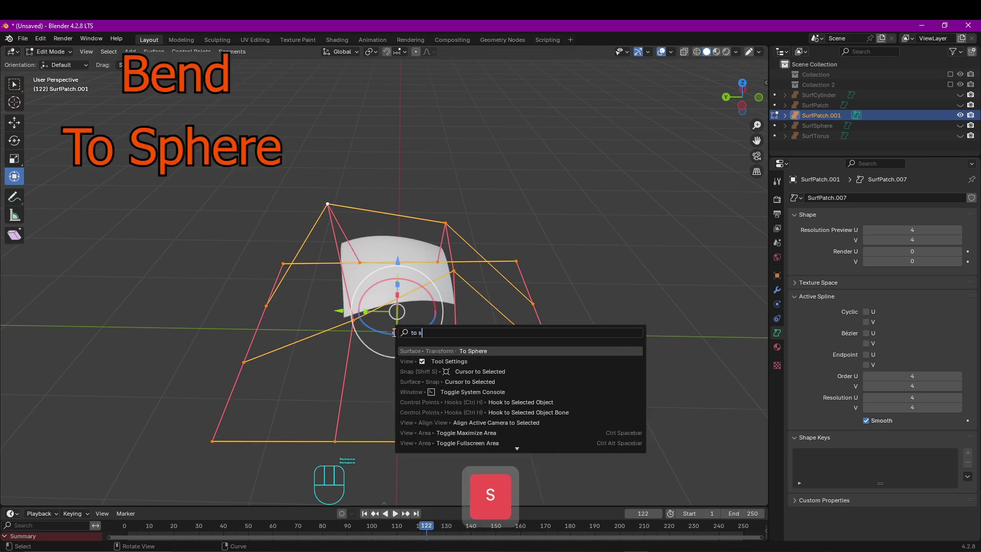
{"action": "type", "text": "Push"}
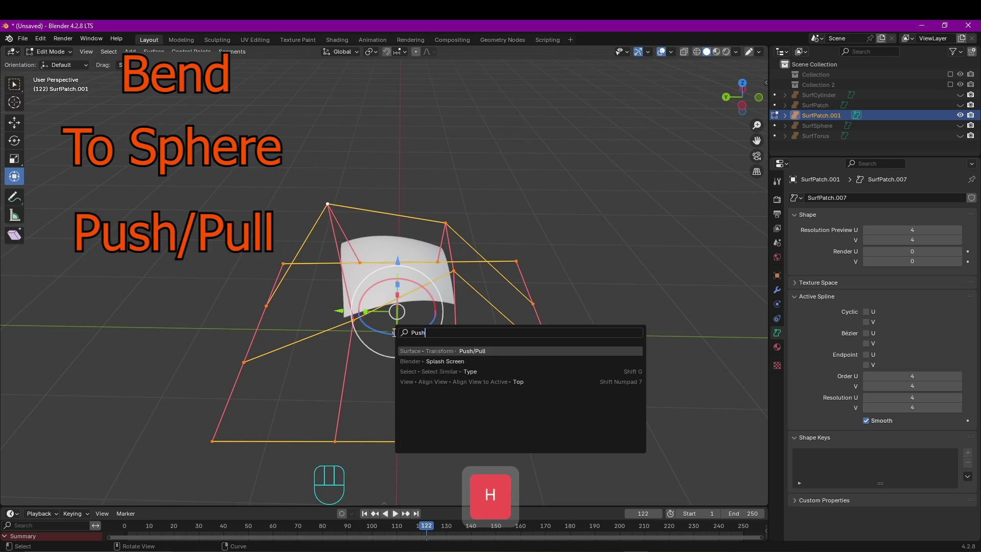
{"action": "key", "text": "BackSpace"}
{"action": "key", "text": "BackSpace"}
{"action": "key", "text": "BackSpace"}
{"action": "key", "text": "BackSpace"}
{"action": "type", "text": "war"}
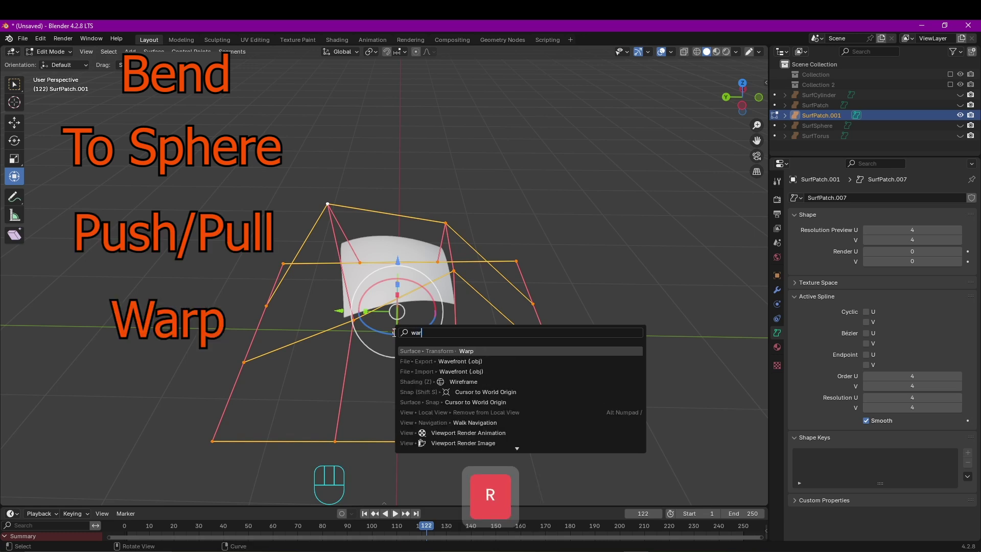
{"action": "type", "text": "p"}
{"action": "key", "text": "BackSpace"}
{"action": "key", "text": "BackSpace"}
{"action": "key", "text": "BackSpace"}
{"action": "key", "text": "BackSpace"}
{"action": "type", "text": "r"}
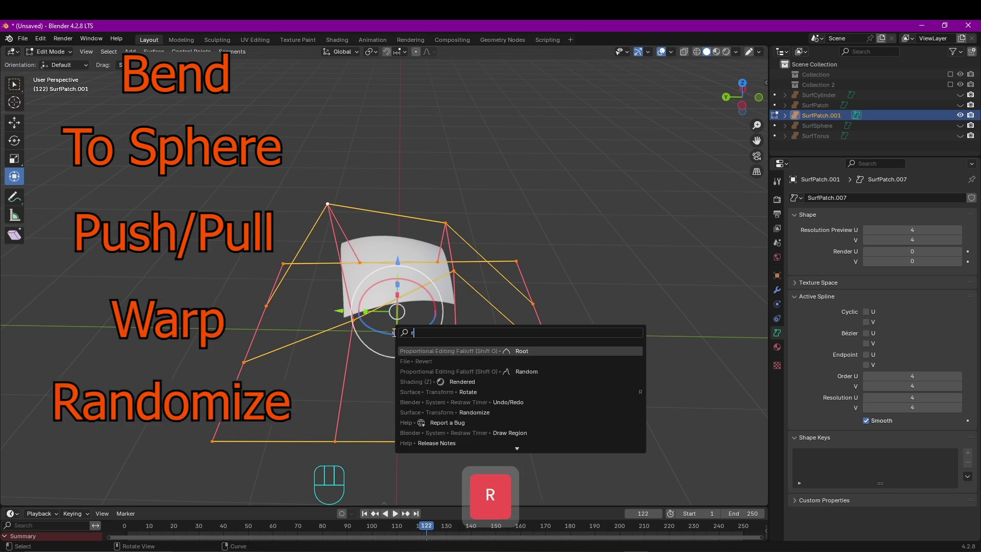
{"action": "type", "text": "and"}
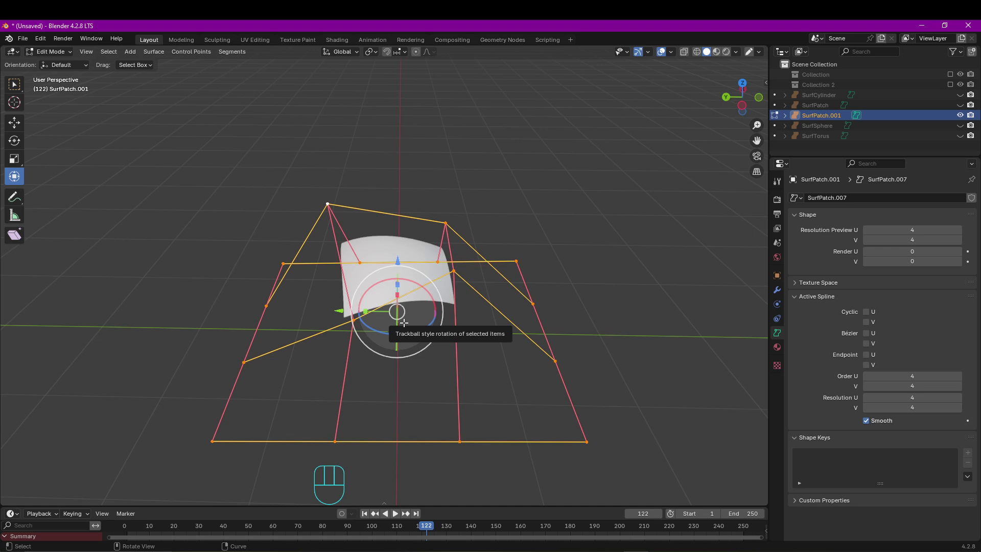
- Select two adjacent control points at a corner of the patch's outer row and try to extrude them about 0.14 m along -Y
{"action": "middle_click_drag", "start_coordinate": [700, 381], "coordinate": [350, 314], "text": "shift"}
{"action": "left_click", "coordinate": [343, 360]}
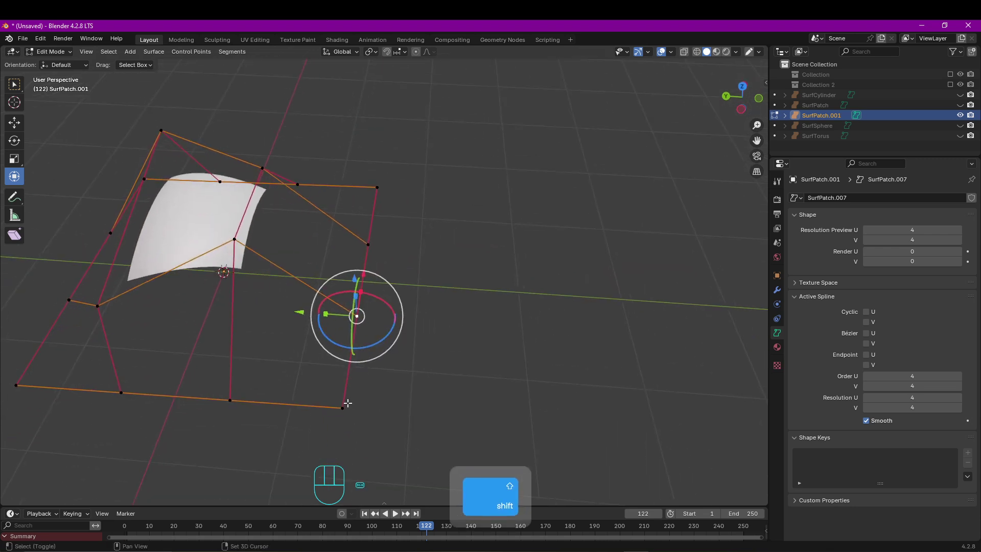
{"action": "left_click", "coordinate": [342, 407], "text": "shift"}
{"action": "key", "text": "e"}
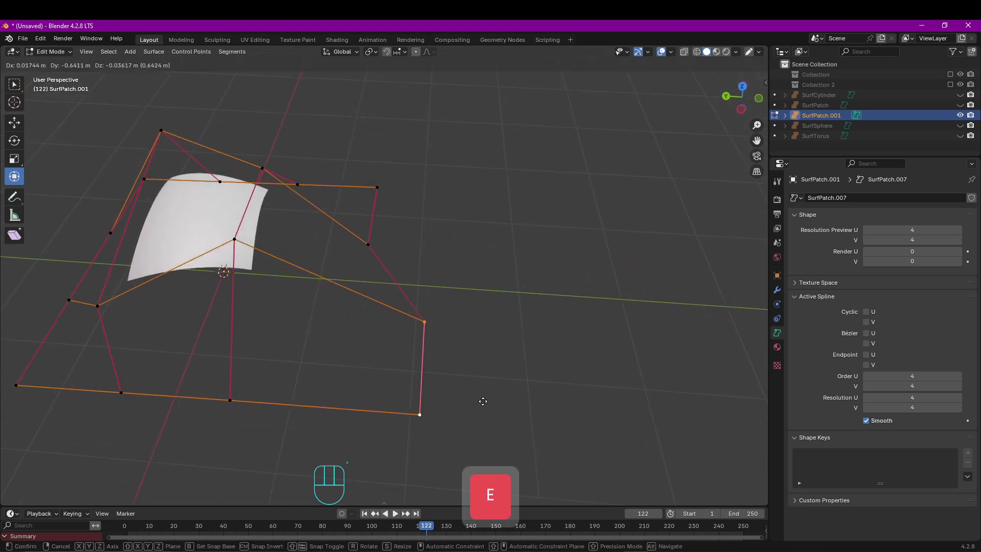
{"action": "left_click", "coordinate": [422, 396]}
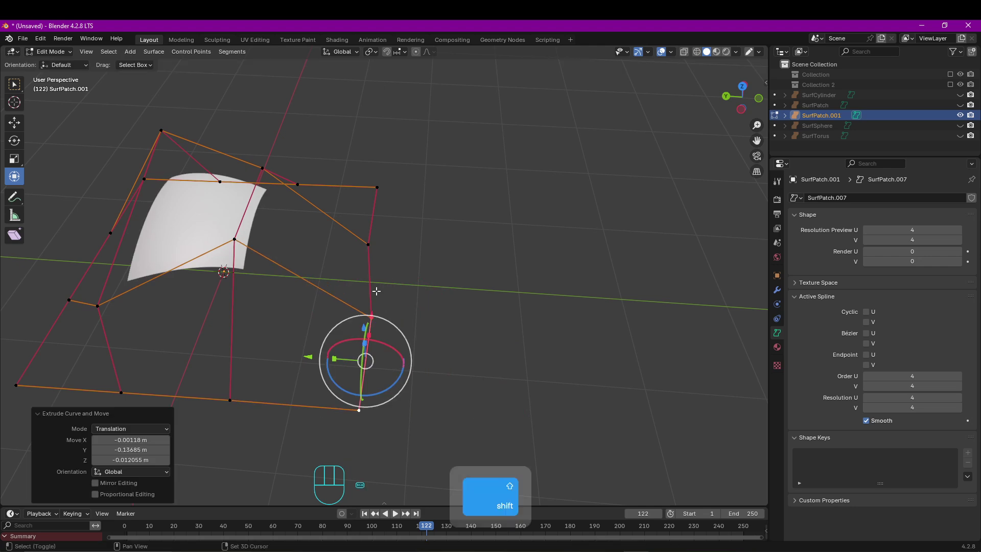
- Add the other two control points of that outer row to the selection and extrude the row about 1.4 m along -Y
{"action": "left_click", "coordinate": [369, 229], "text": "shift"}
{"action": "left_click", "coordinate": [377, 188], "text": "shift"}
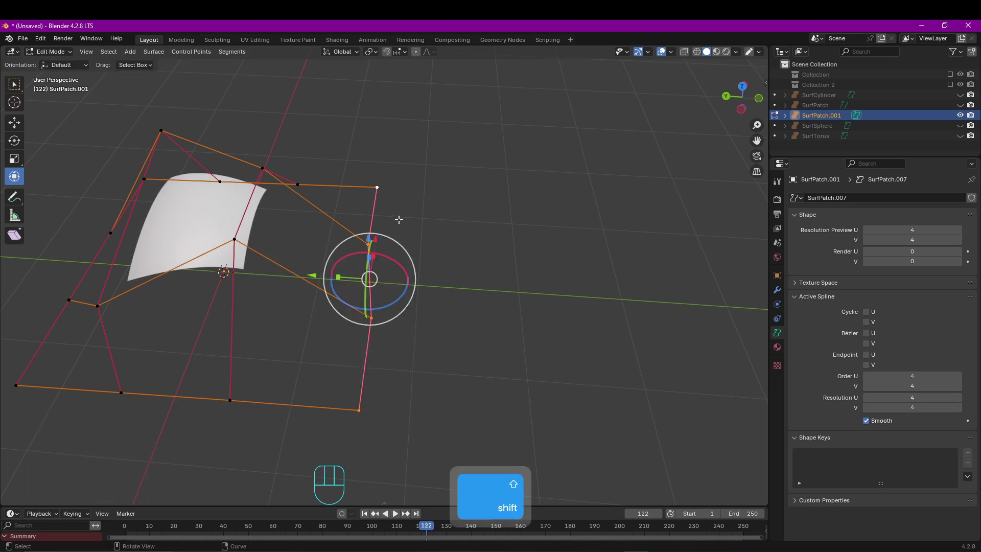
{"action": "key", "text": "e"}
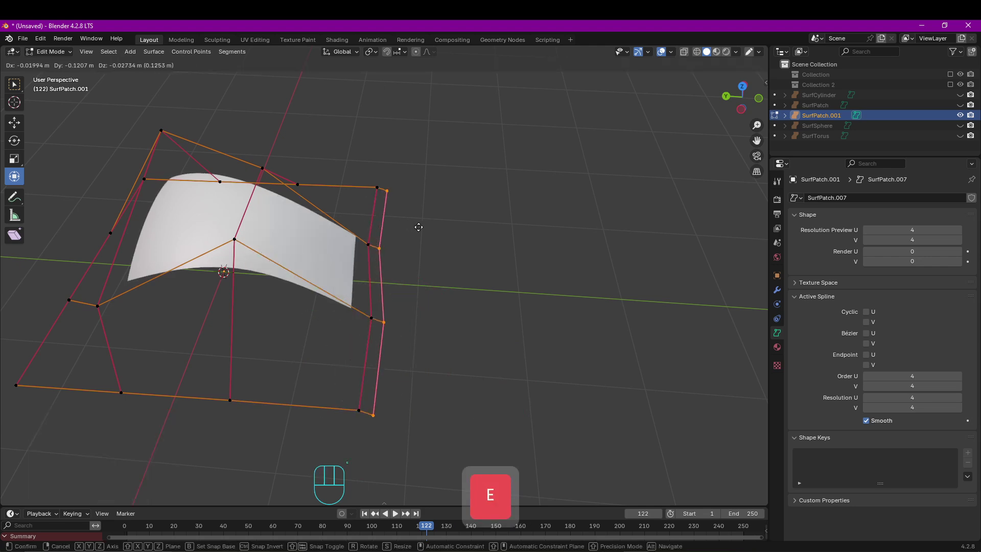
{"action": "key", "text": "y"}
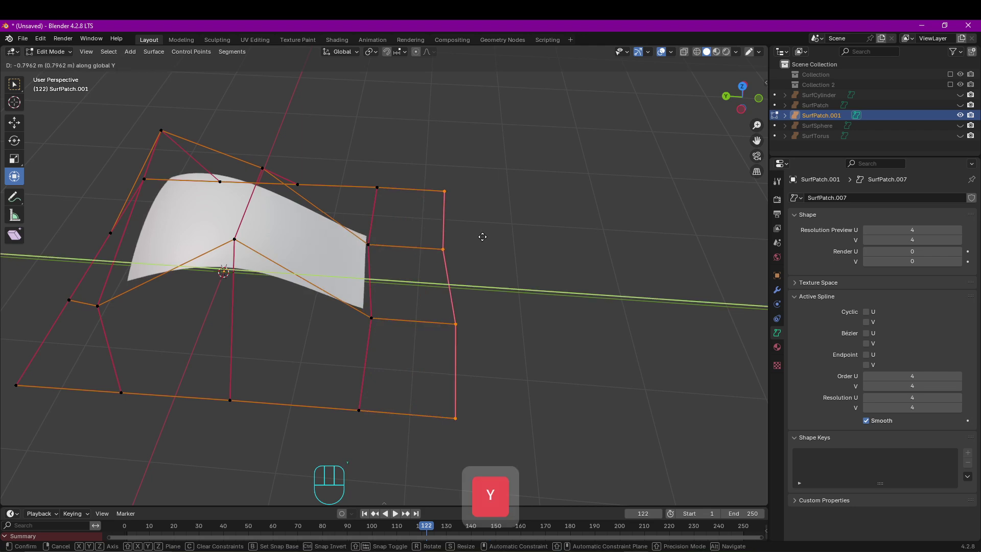
{"action": "left_click", "coordinate": [543, 256]}
- Extrude the end row of control points about 2.03 m further along -Y and try subdividing it with one cut
{"action": "key", "text": "e"}
{"action": "key", "text": "y"}
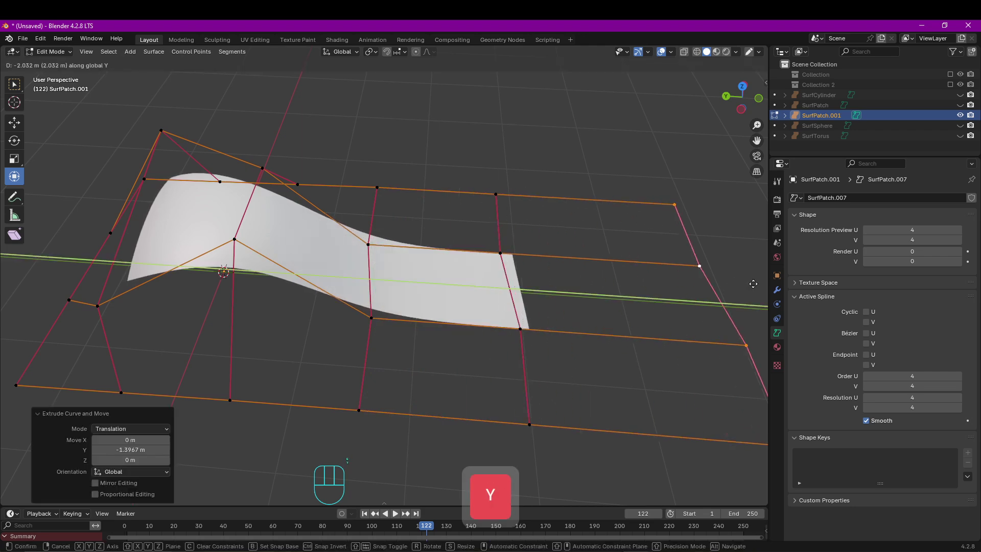
{"action": "left_click", "coordinate": [740, 265]}
{"action": "scroll", "coordinate": [560, 310], "scroll_direction": "down", "scroll_amount": 1}
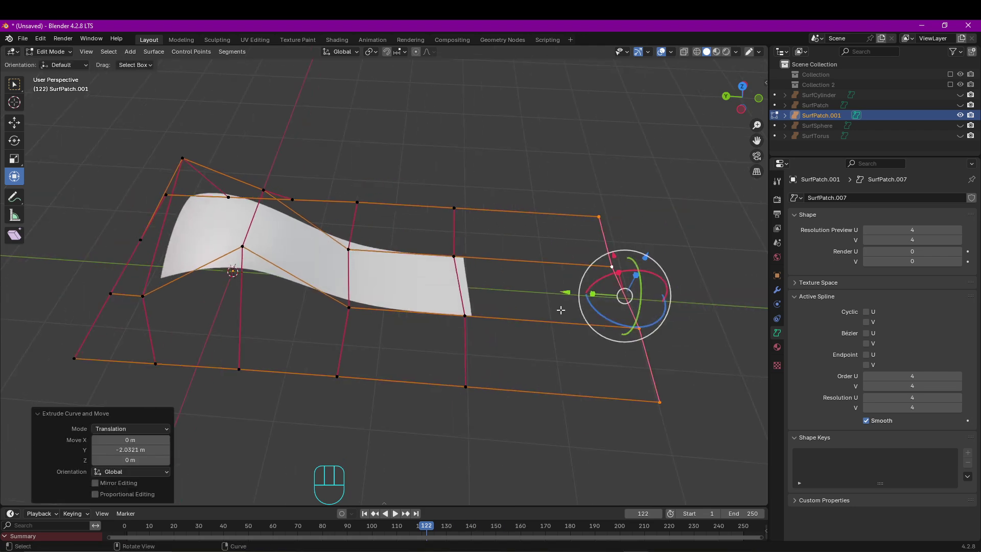
{"action": "right_click", "coordinate": [560, 310]}
{"action": "left_click", "coordinate": [539, 277]}
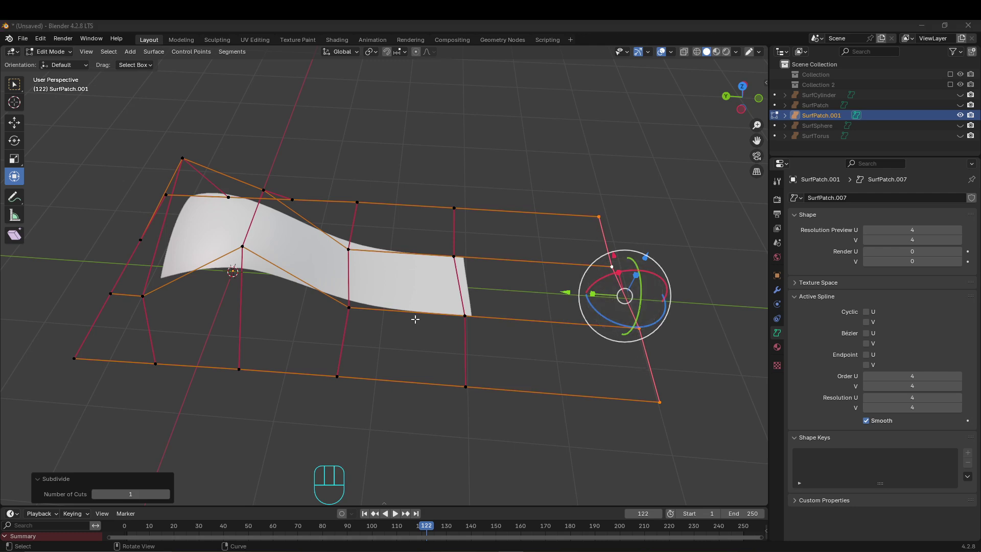
- Delete the patch in Object Mode, add a Nurbs Curve surface object, and enter Edit Mode on it
{"action": "key", "text": "Tab"}
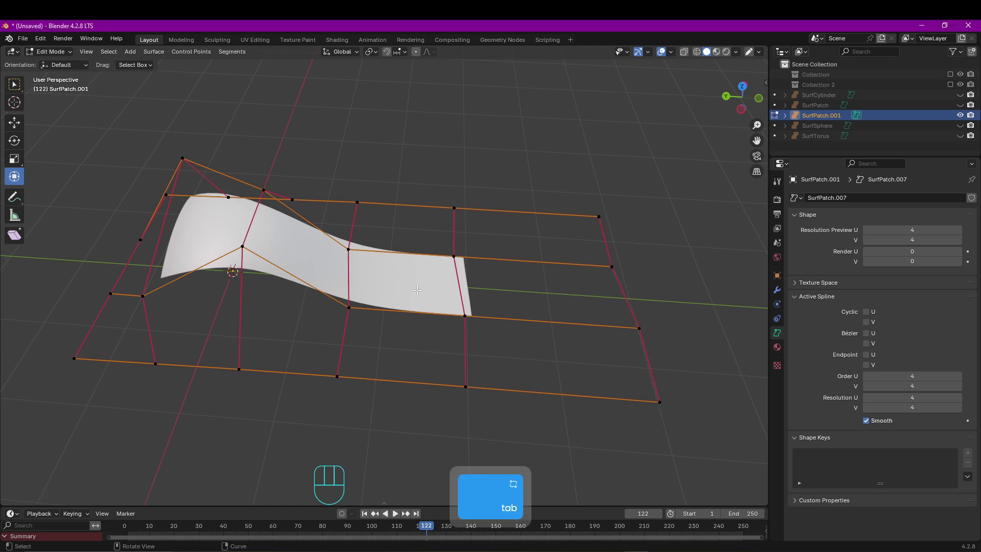
{"action": "key", "text": "Delete"}
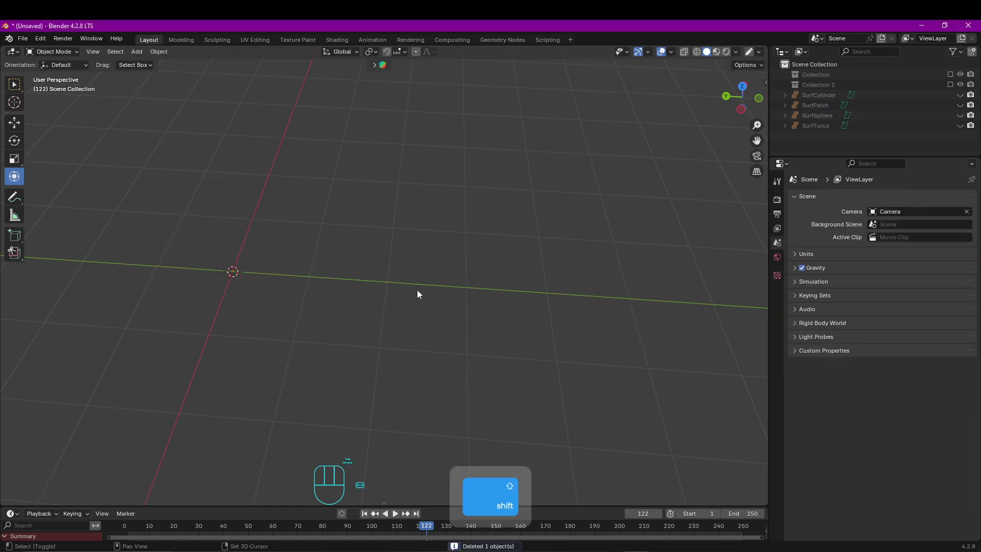
{"action": "key", "text": "shift+a"}
{"action": "mouse_move", "coordinate": [417, 292]}
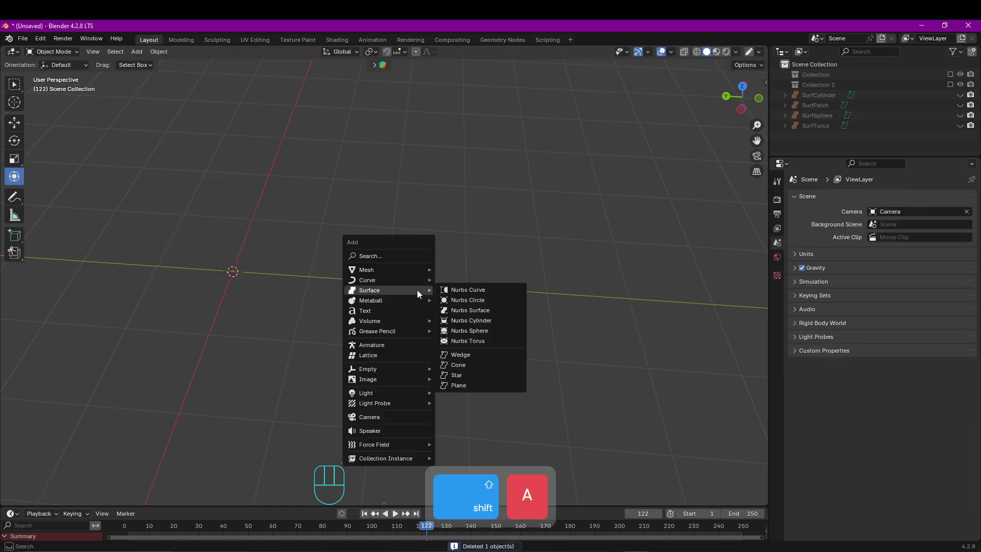
{"action": "left_click", "coordinate": [470, 292]}
{"action": "middle_click_drag", "start_coordinate": [227, 276], "coordinate": [289, 287], "text": "shift"}
{"action": "scroll", "coordinate": [313, 263], "scroll_direction": "up", "scroll_amount": 1}
{"action": "scroll", "coordinate": [322, 287], "scroll_direction": "up", "scroll_amount": 2}
{"action": "key", "text": "Tab"}
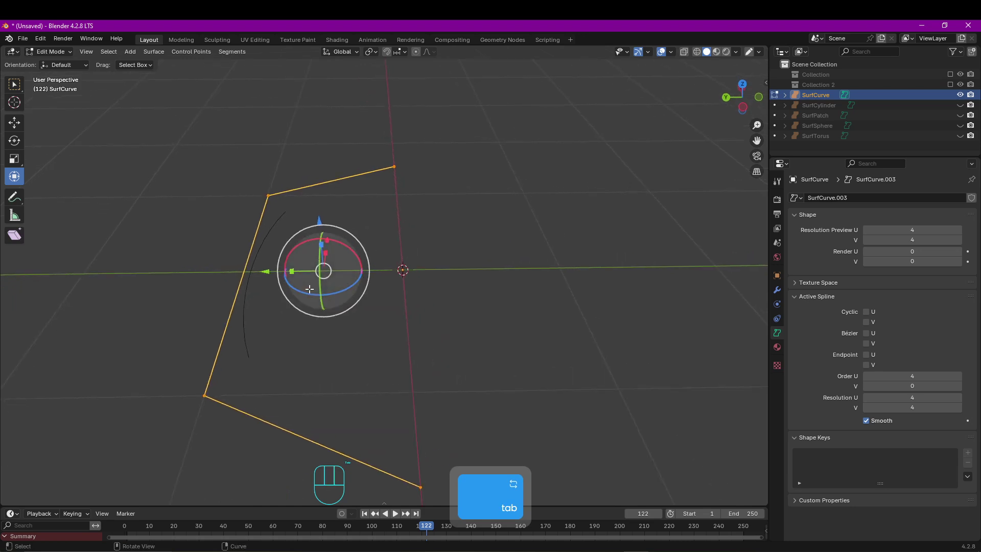
- Subdivide the whole surface curve with one cut
{"action": "right_click", "coordinate": [289, 287]}
{"action": "left_click", "coordinate": [278, 274]}
{"action": "scroll", "coordinate": [285, 290], "scroll_direction": "down", "scroll_amount": 2}
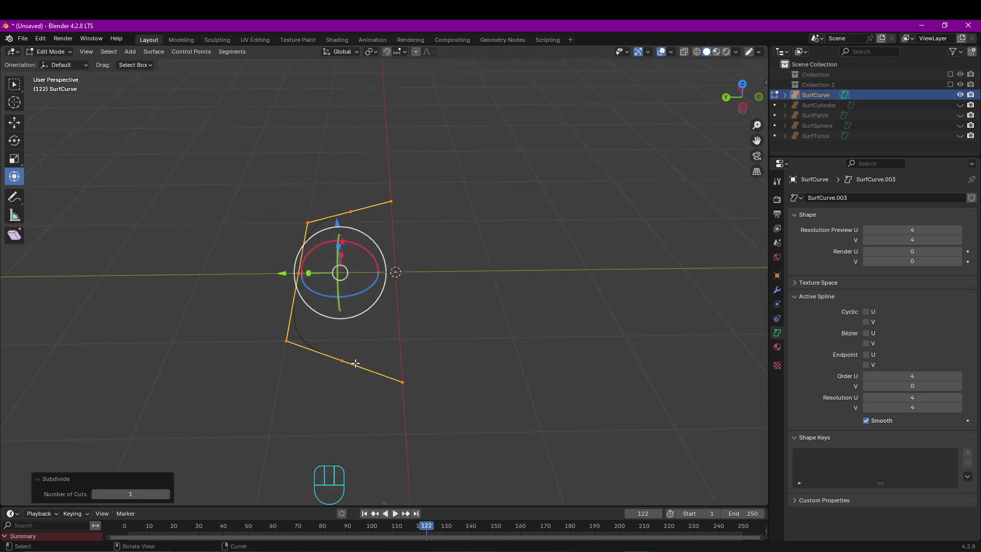
- Extrude the subdivided curve about 0.9 m up along the Z axis
{"action": "middle_click_drag", "start_coordinate": [357, 364], "coordinate": [434, 369]}
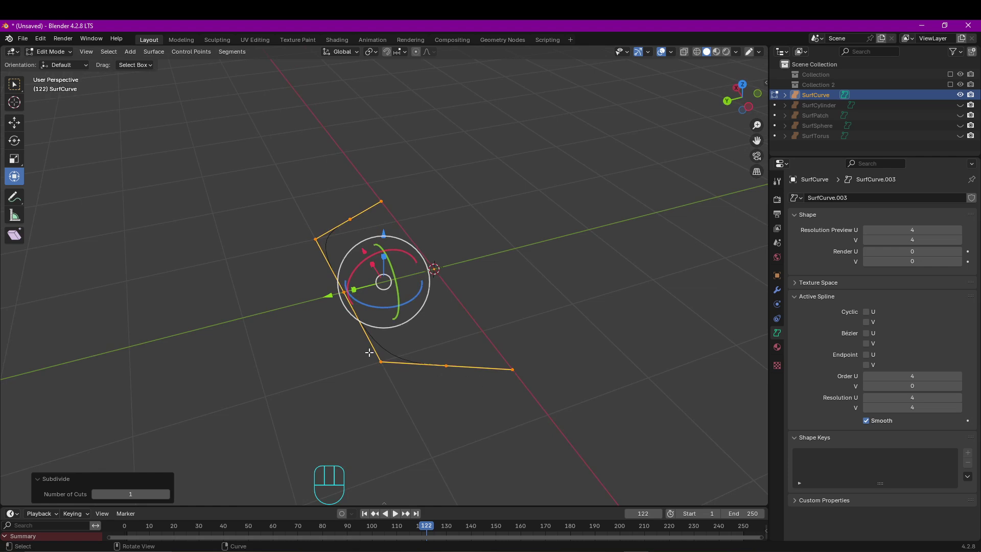
{"action": "middle_click_drag", "start_coordinate": [383, 373], "coordinate": [410, 339]}
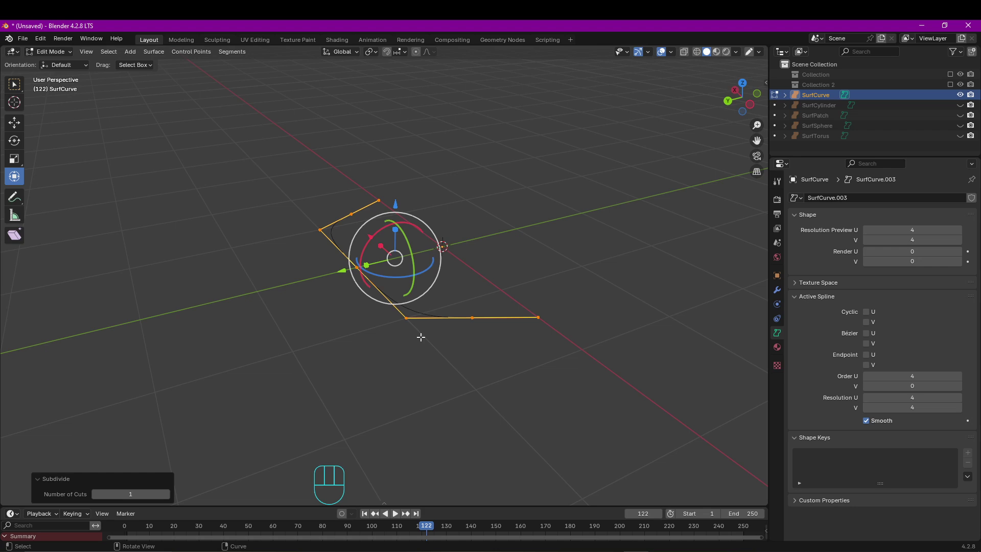
{"action": "key", "text": "e"}
{"action": "key", "text": "z"}
{"action": "left_click", "coordinate": [357, 339]}
{"action": "middle_click_drag", "start_coordinate": [357, 339], "coordinate": [360, 376]}
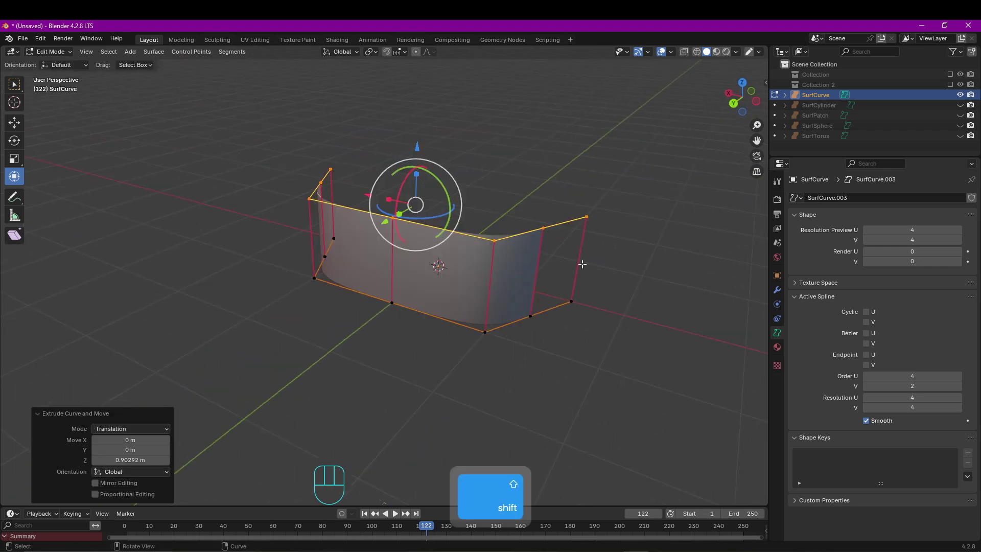
- Try subdividing the upper row of the extruded surface with one cut, and undo back to the flat curve
{"action": "right_click", "coordinate": [440, 266]}
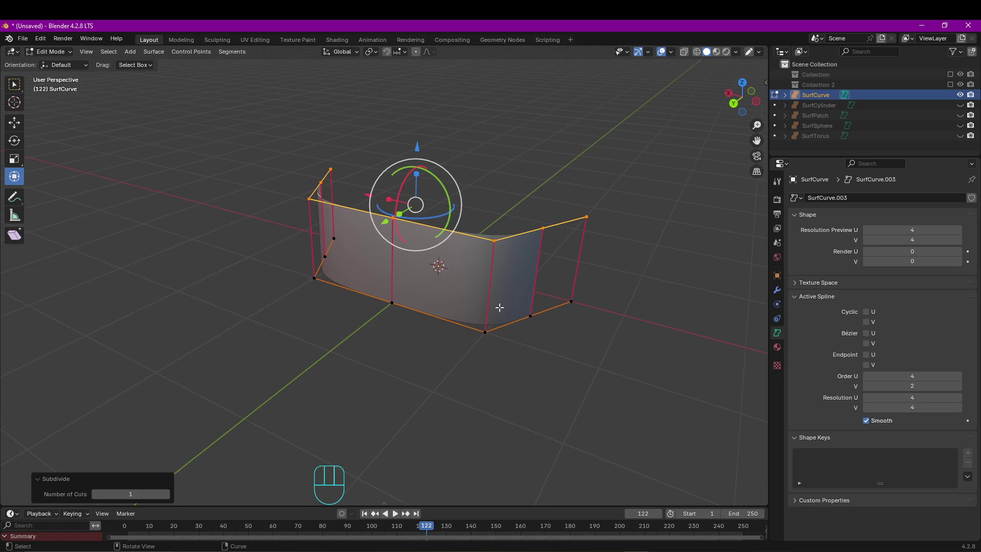
{"action": "middle_click_drag", "start_coordinate": [499, 306], "coordinate": [434, 302]}
{"action": "key", "text": "ctrl+z"}
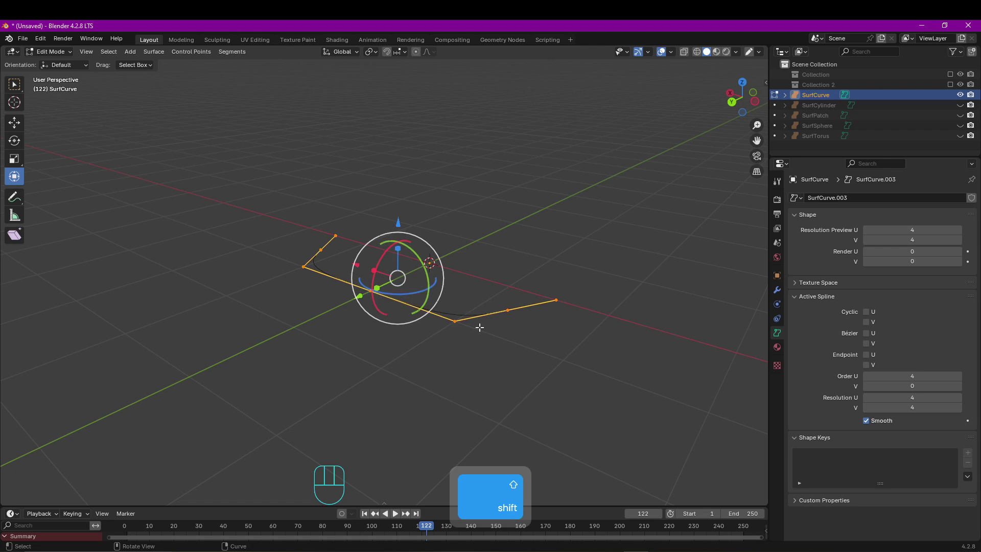
- Duplicate the curve in place and move the copy up about 1.16 m along Z
{"action": "key", "text": "shift+d"}
{"action": "left_click", "coordinate": [409, 272]}
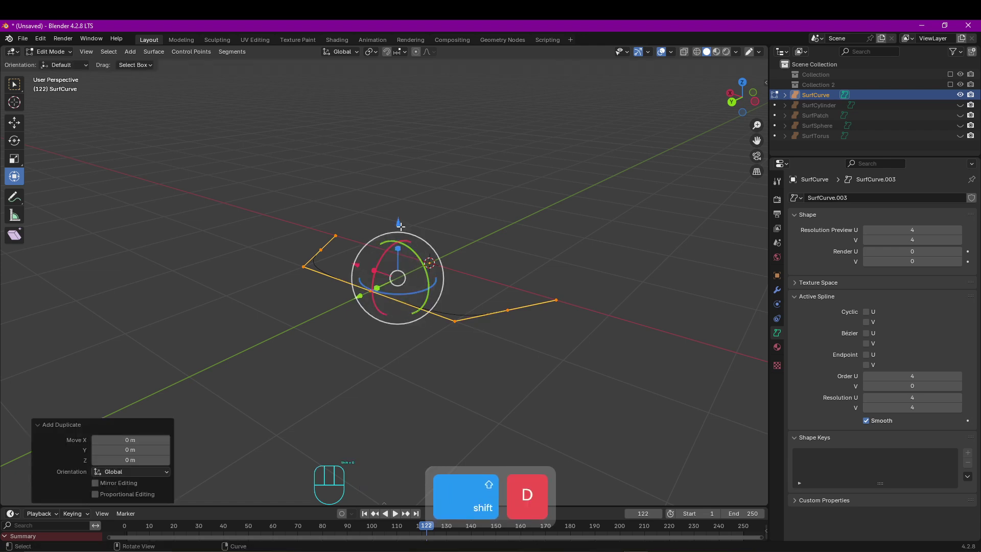
{"action": "left_click_drag", "start_coordinate": [398, 223], "coordinate": [428, 118]}
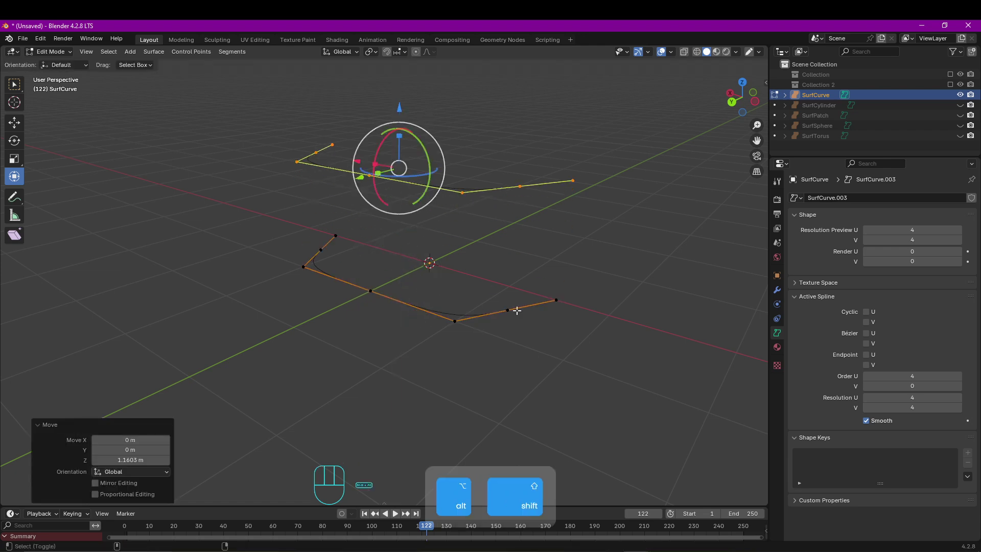
- Add the lower curve's control points to the selection and connect both curves into a surface with Make Segment
{"action": "left_click_drag", "start_coordinate": [592, 361], "coordinate": [271, 240], "text": "shift"}
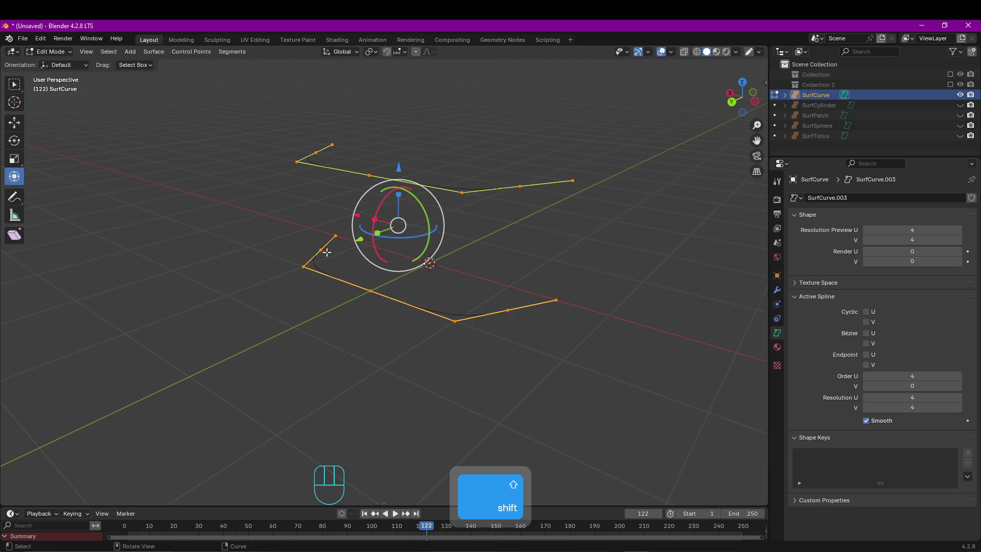
{"action": "key", "text": "f"}
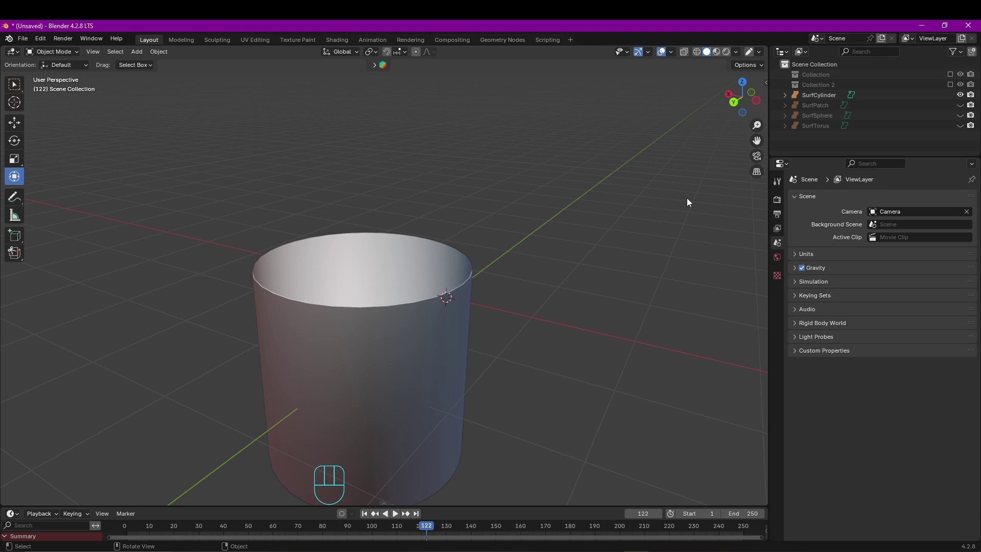
- Hide the SurfCylinder object in the scene
{"action": "middle_click_drag", "start_coordinate": [687, 198], "coordinate": [508, 234]}
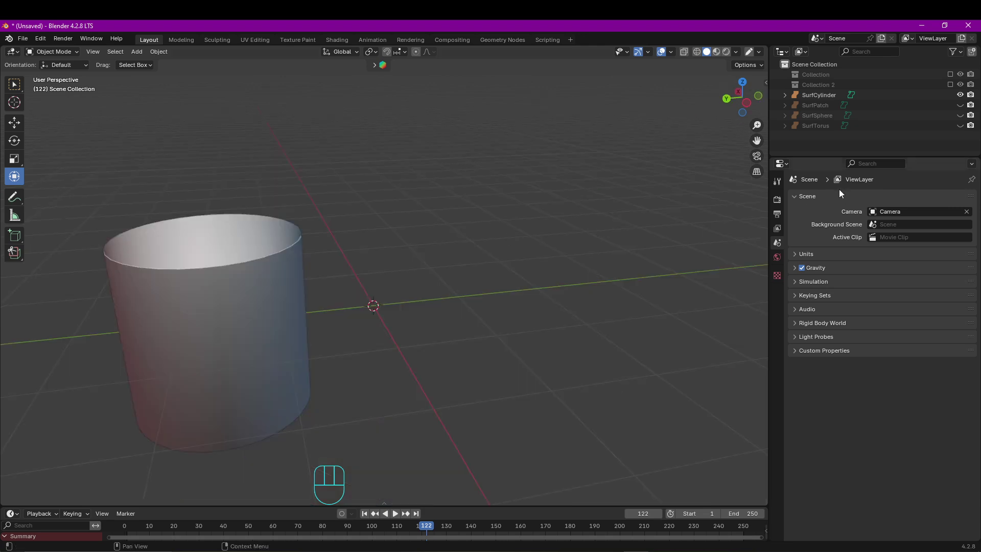
{"action": "left_click", "coordinate": [962, 95]}
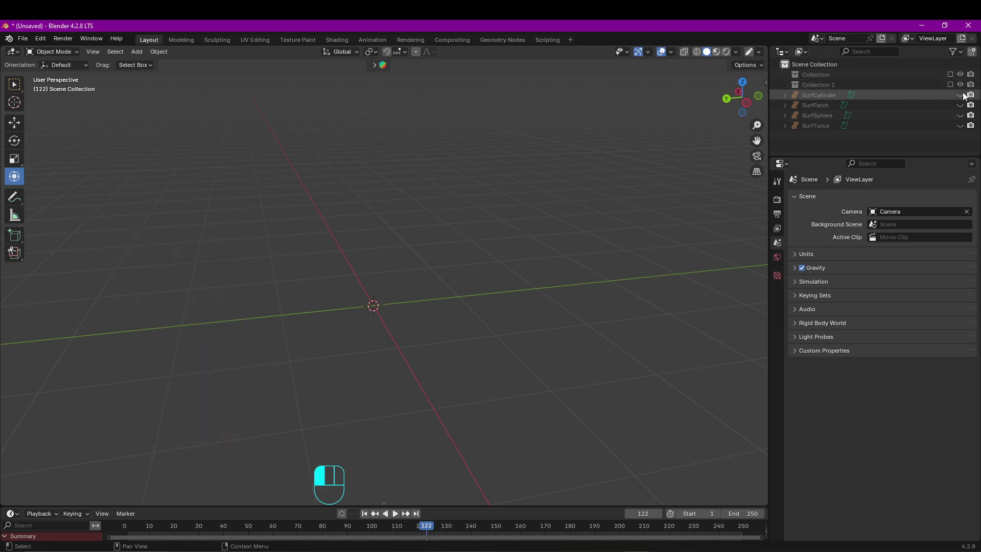
- Unhide the SurfSphere object, put it in Edit Mode and select one upper outer corner control point of its cage
{"action": "left_click", "coordinate": [960, 116]}
{"action": "left_click", "coordinate": [475, 279]}
{"action": "mouse_move", "coordinate": [475, 279]}
{"action": "middle_mouse_down"}
{"action": "mouse_move", "coordinate": [459, 281]}
{"action": "mouse_move", "coordinate": [489, 291]}
{"action": "middle_mouse_up"}
{"action": "key", "text": "Tab"}
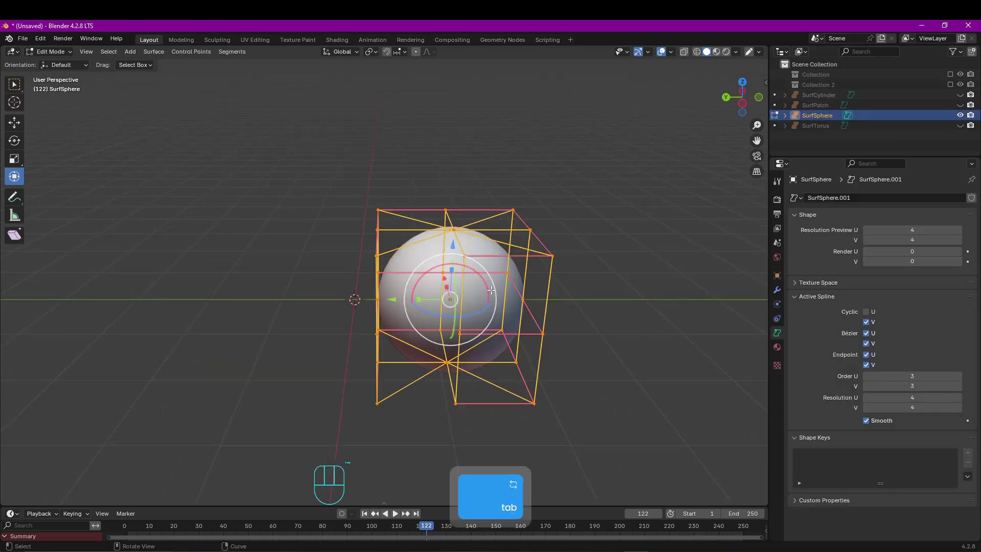
{"action": "middle_click_drag", "start_coordinate": [503, 281], "coordinate": [588, 257], "text": "shift"}
{"action": "left_click", "coordinate": [495, 266]}
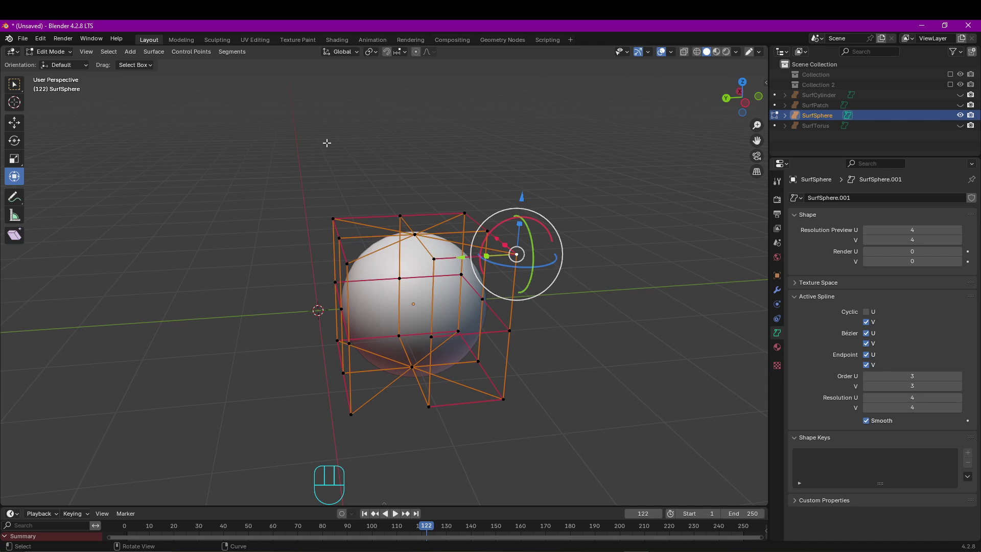
- Hook the selected control point to a new object
{"action": "left_click", "coordinate": [195, 53]}
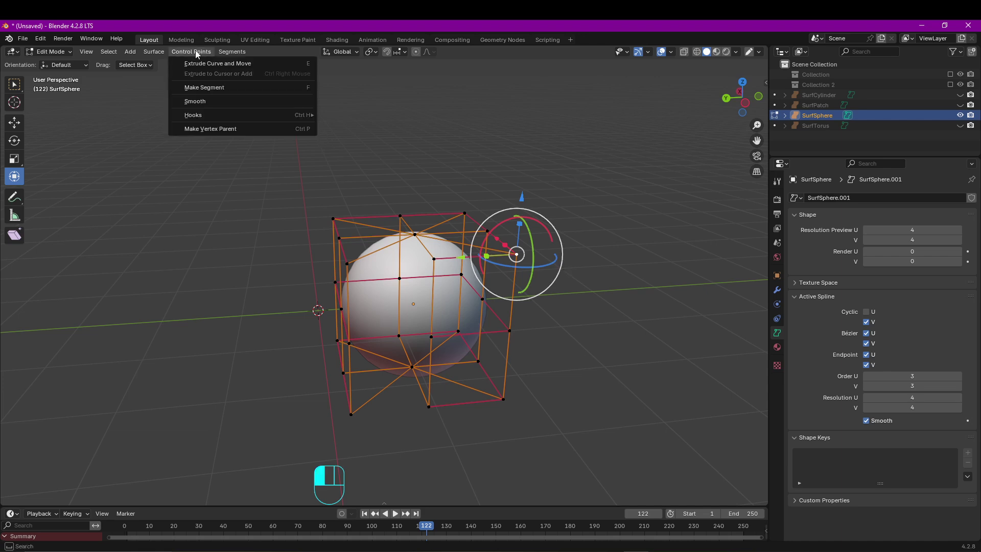
{"action": "mouse_move", "coordinate": [226, 120]}
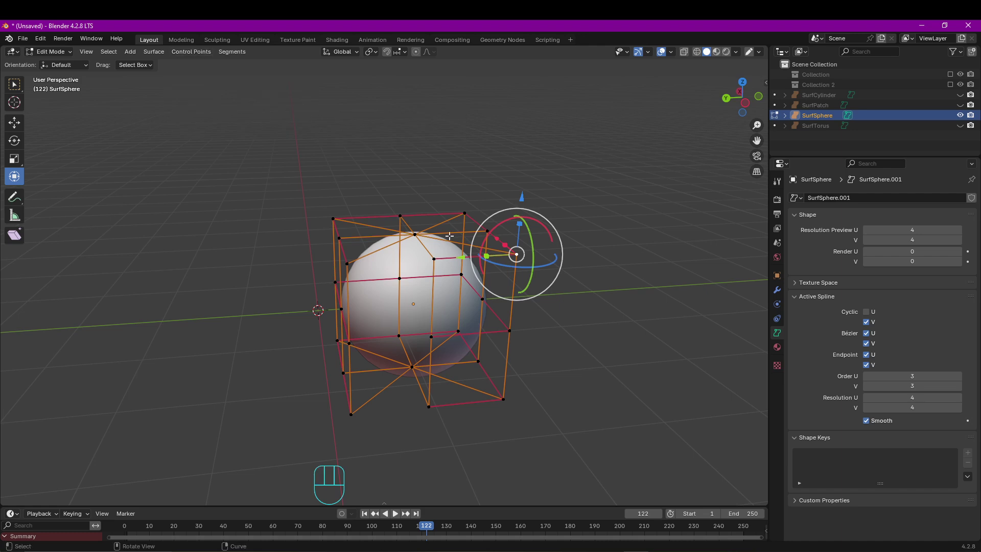
{"action": "key", "text": "ctrl"}
{"action": "key", "text": "ctrl+h"}
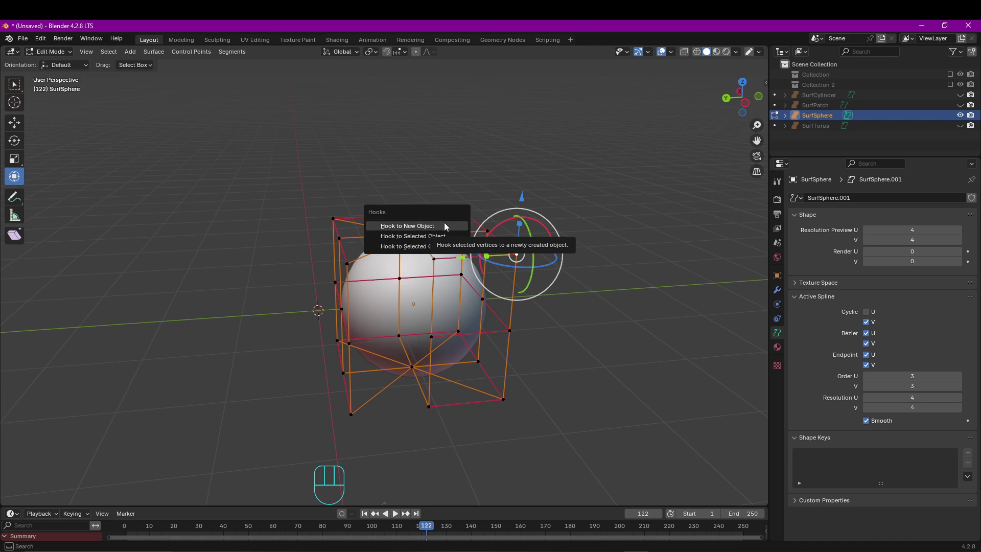
{"action": "left_click", "coordinate": [446, 225]}
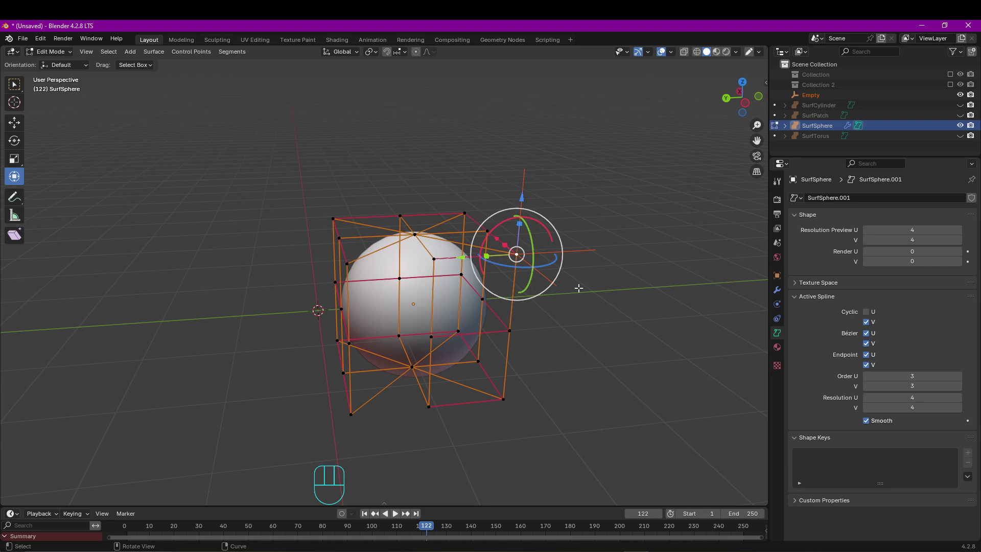
- Return to Object Mode and move the hook's Empty outward, away from the sphere, to pull the surface
{"action": "left_click", "coordinate": [60, 51]}
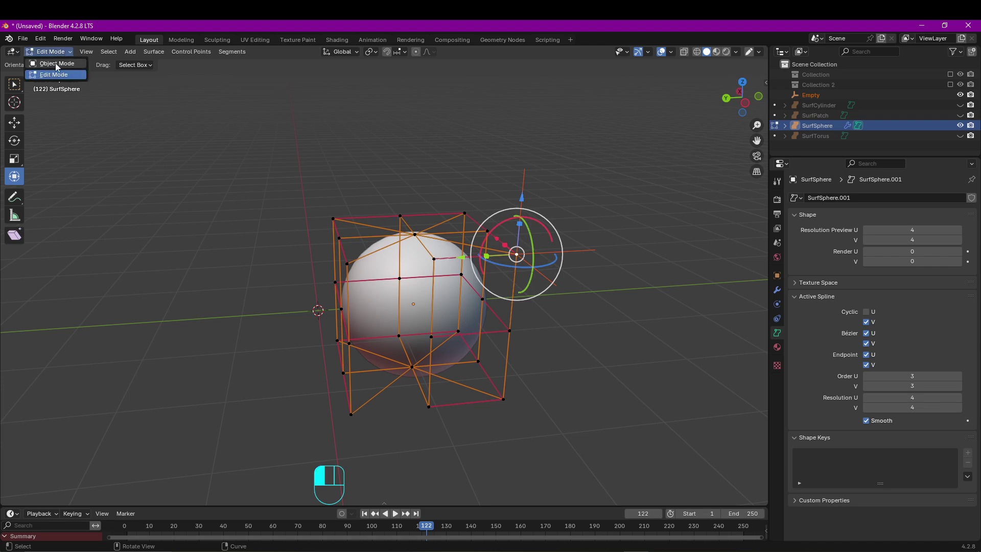
{"action": "left_click", "coordinate": [55, 63]}
{"action": "left_click", "coordinate": [513, 259]}
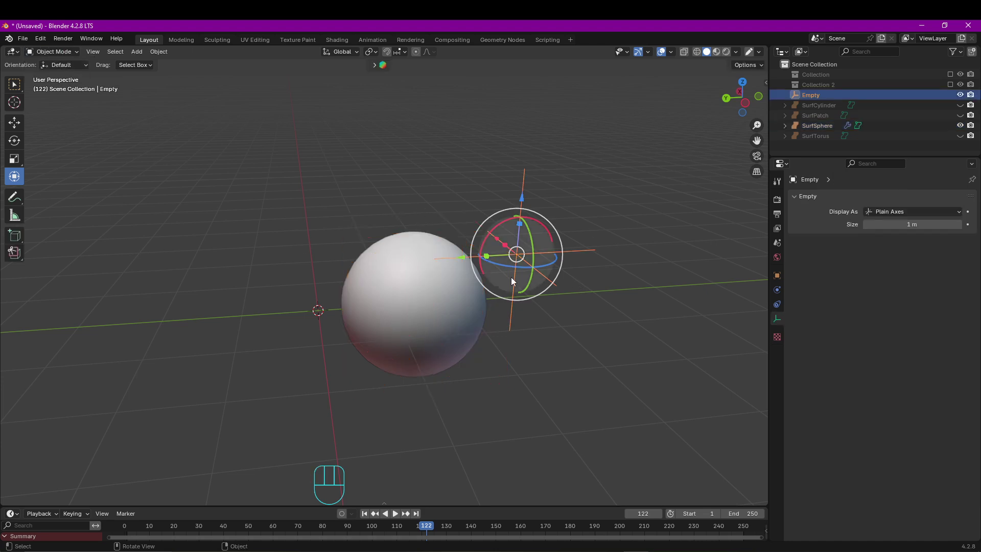
{"action": "key", "text": "g"}
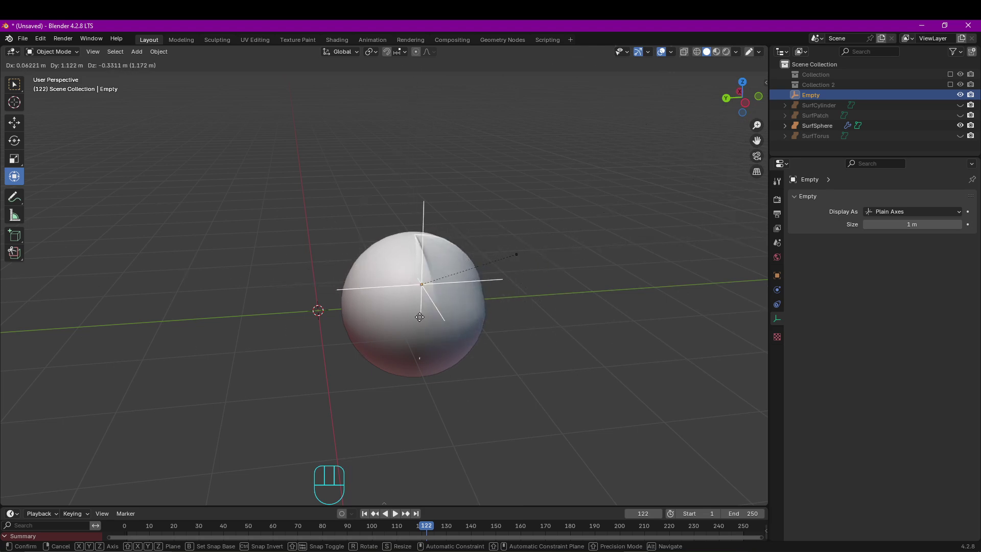
{"action": "right_click", "coordinate": [460, 188]}
- Select the SurfSphere and display its Hook modifier settings
{"action": "left_click", "coordinate": [455, 291]}
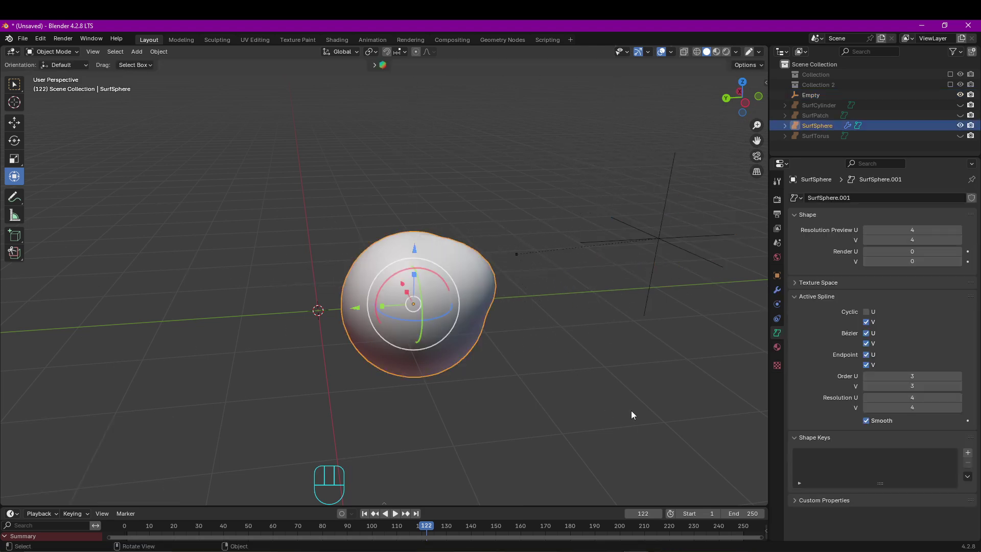
{"action": "left_click", "coordinate": [776, 291]}
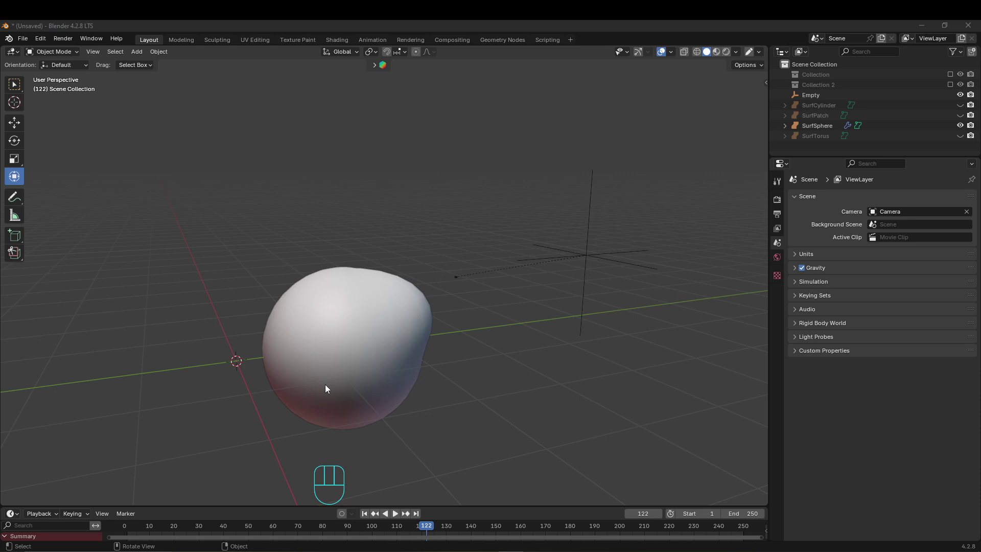
{"action": "key", "text": "ctrl"}
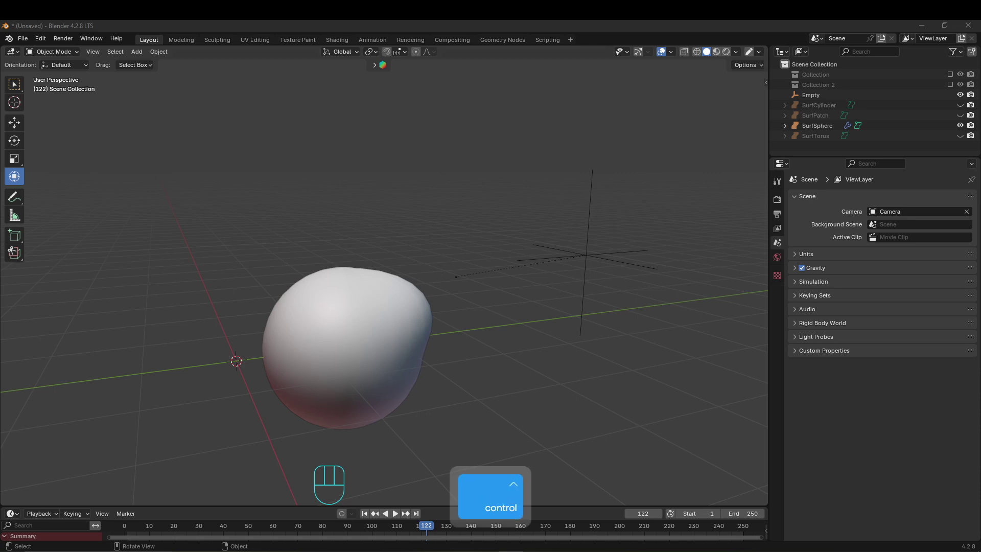
- Convert the deformed SurfSphere to a mesh and check its topology in Edit Mode
{"action": "left_click", "coordinate": [329, 321]}
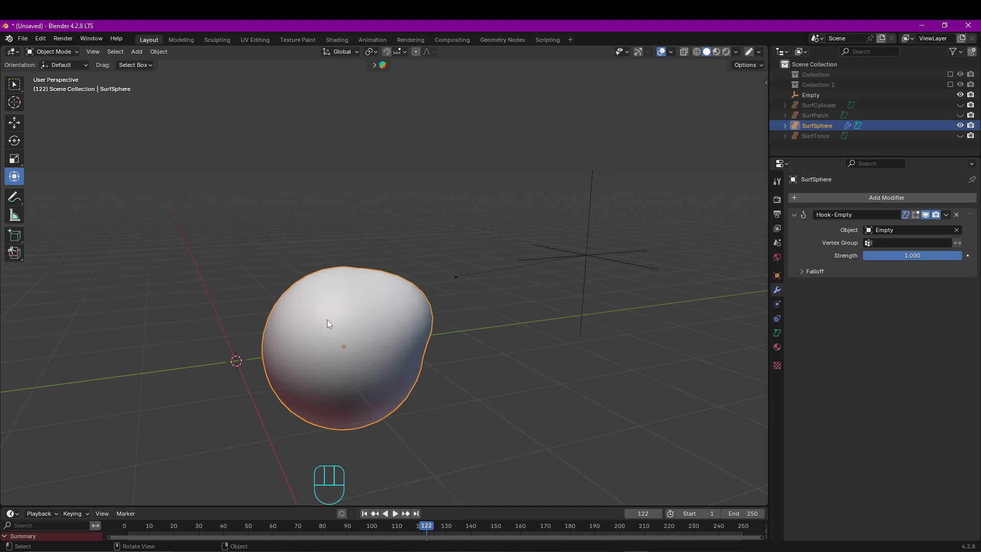
{"action": "right_click", "coordinate": [310, 326]}
{"action": "mouse_move", "coordinate": [311, 329]}
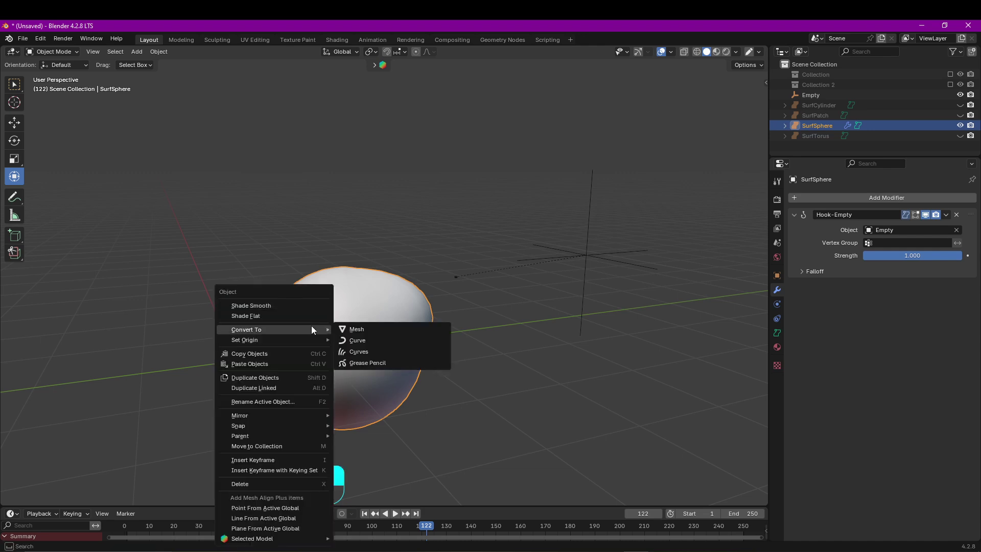
{"action": "left_click", "coordinate": [366, 329]}
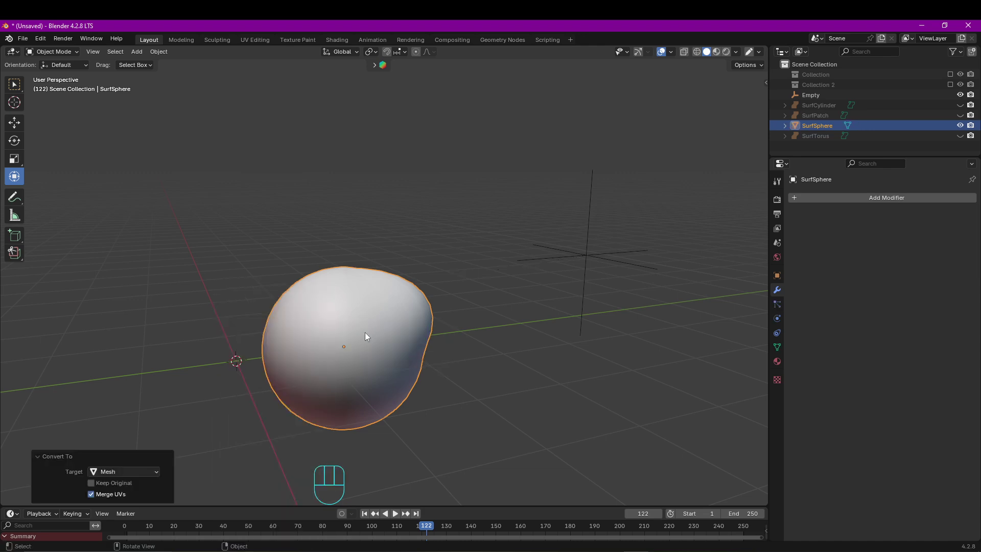
{"action": "key", "text": "Tab"}
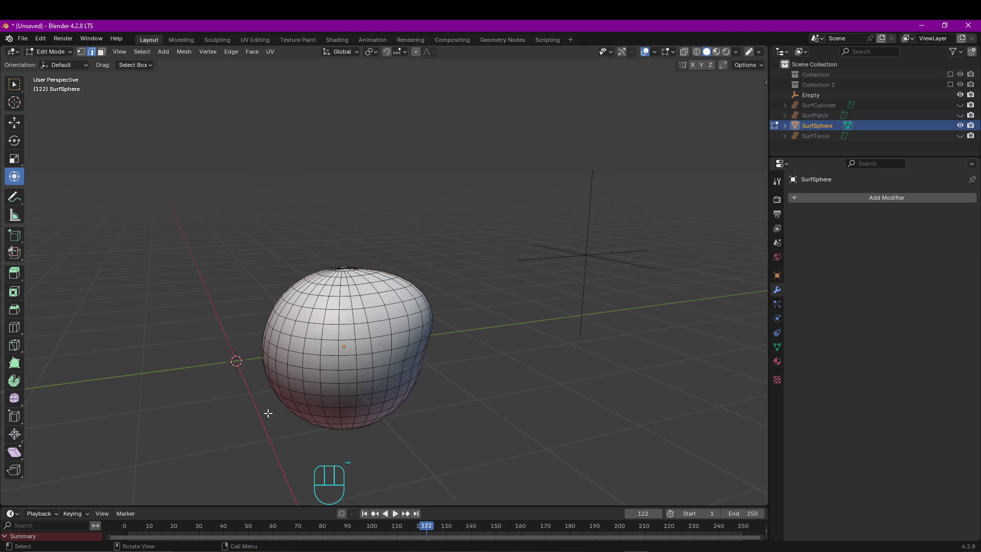
{"action": "key", "text": "Tab"}
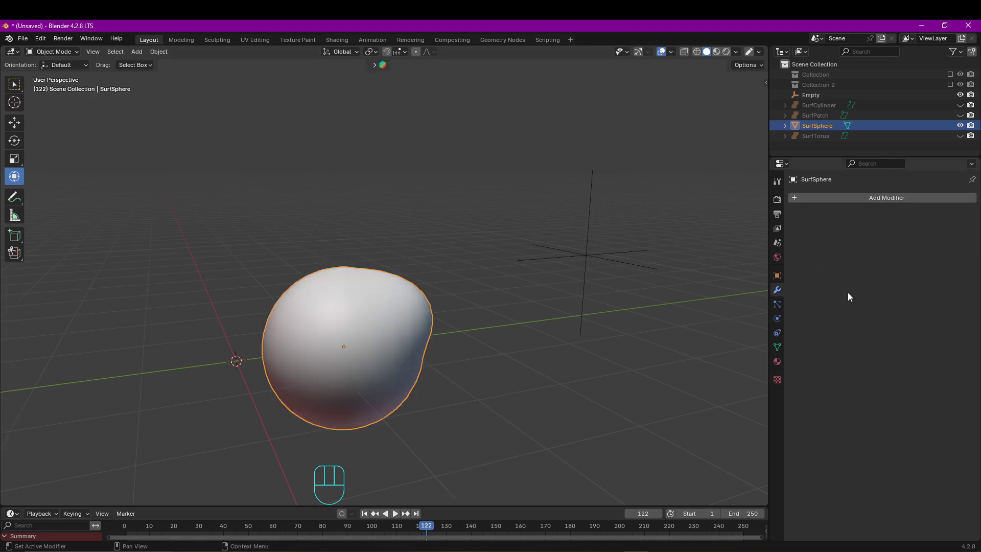
- Remove the Empty and all surface objects from the scene, and add a Lattice at the world origin
{"action": "middle_click_drag", "start_coordinate": [481, 322], "coordinate": [269, 335]}
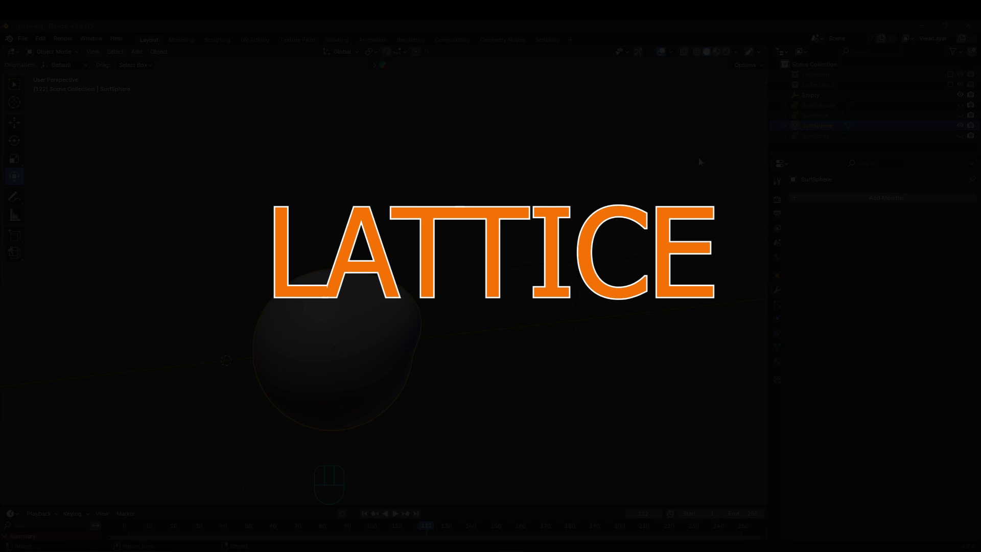
{"action": "left_click", "coordinate": [503, 273], "text": "shift"}
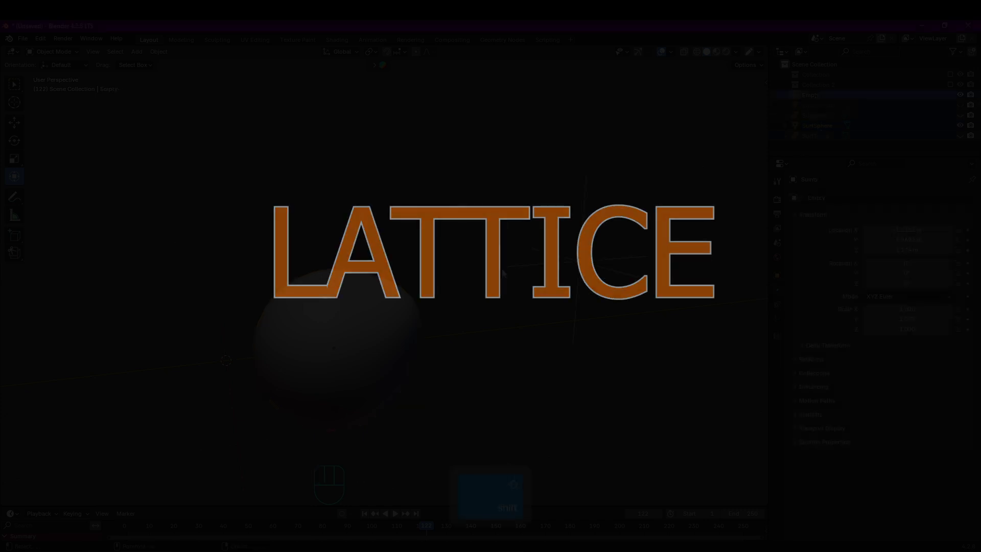
{"action": "key", "text": "shift+a"}
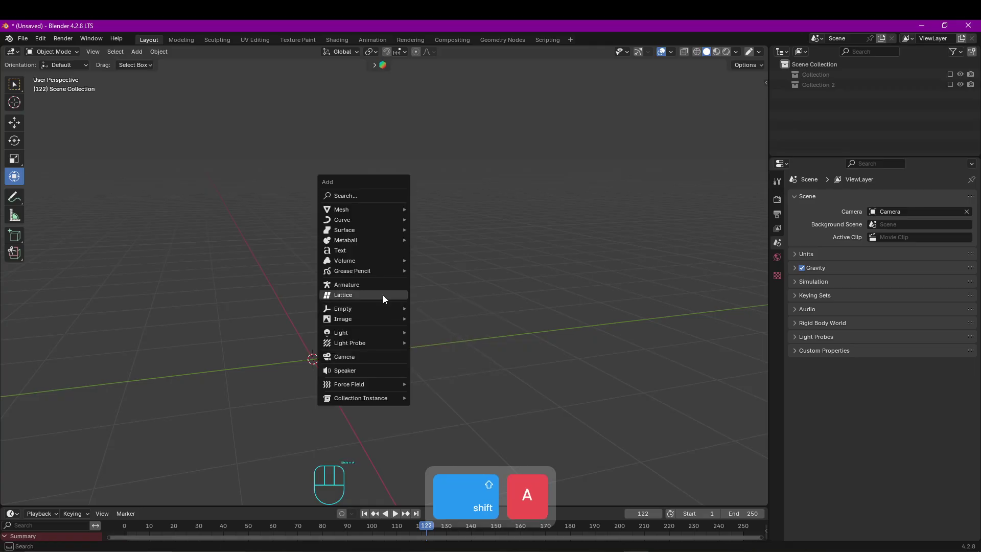
{"action": "left_click", "coordinate": [382, 294]}
{"action": "scroll", "coordinate": [319, 348], "scroll_direction": "up", "scroll_amount": 1}
{"action": "middle_click_drag", "start_coordinate": [318, 348], "coordinate": [404, 285], "text": "shift"}
{"action": "scroll", "coordinate": [367, 292], "scroll_direction": "up", "scroll_amount": 1}
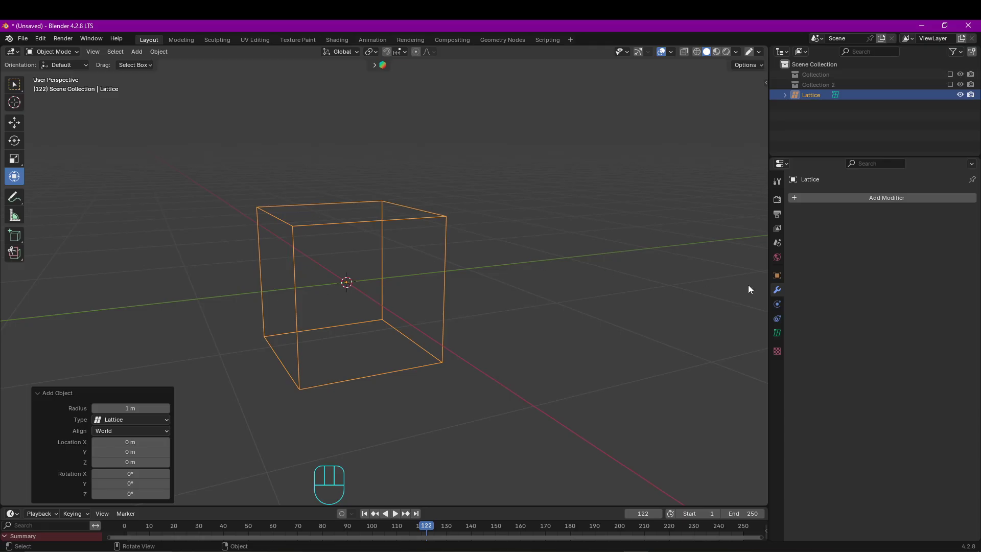
- Set the lattice's resolution to 6 in U, V and W
{"action": "left_click", "coordinate": [776, 333]}
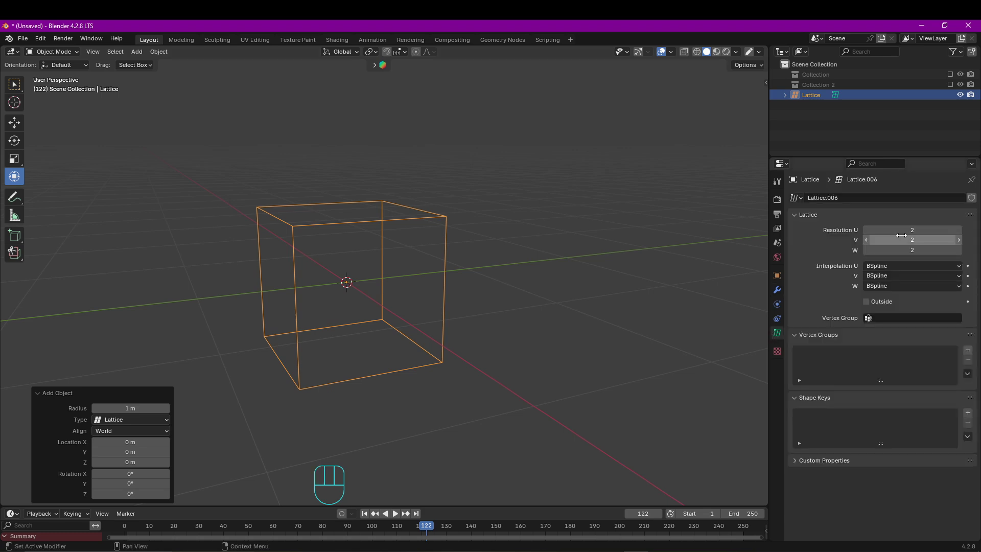
{"action": "left_click_drag", "start_coordinate": [900, 230], "coordinate": [929, 249]}
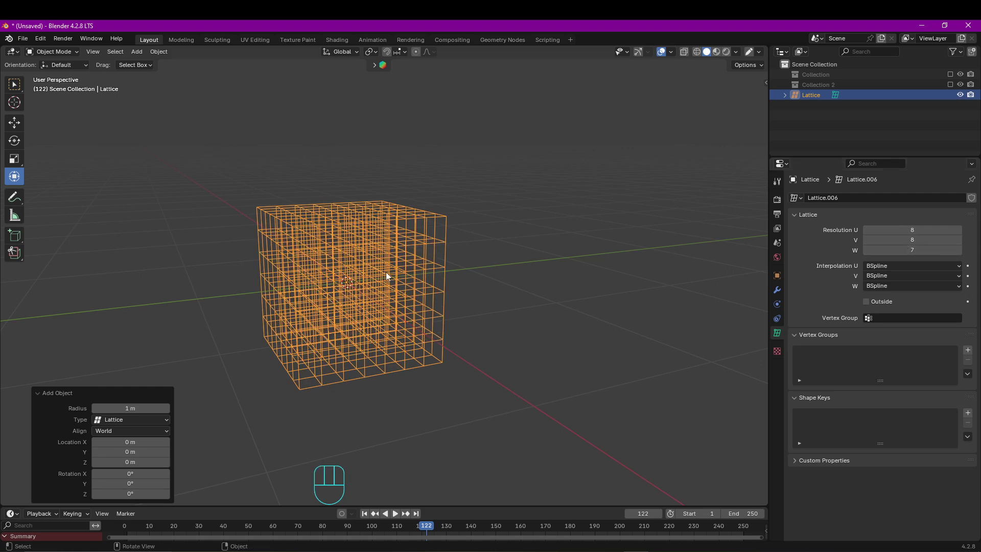
{"action": "left_click", "coordinate": [912, 230]}
{"action": "type", "text": "6"}
{"action": "key", "text": "Tab"}
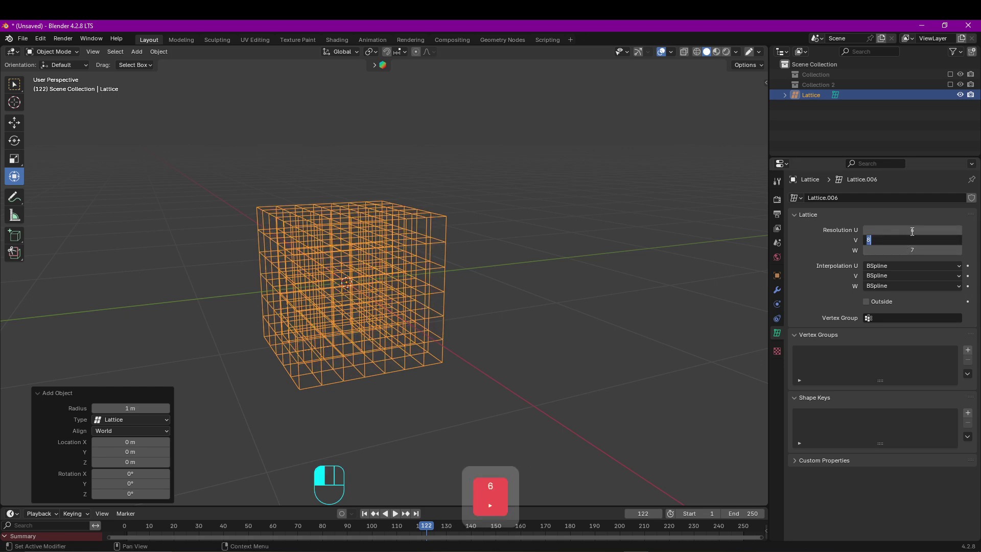
{"action": "type", "text": "6"}
{"action": "key", "text": "Tab"}
{"action": "type", "text": "6"}
{"action": "key", "text": "Tab"}
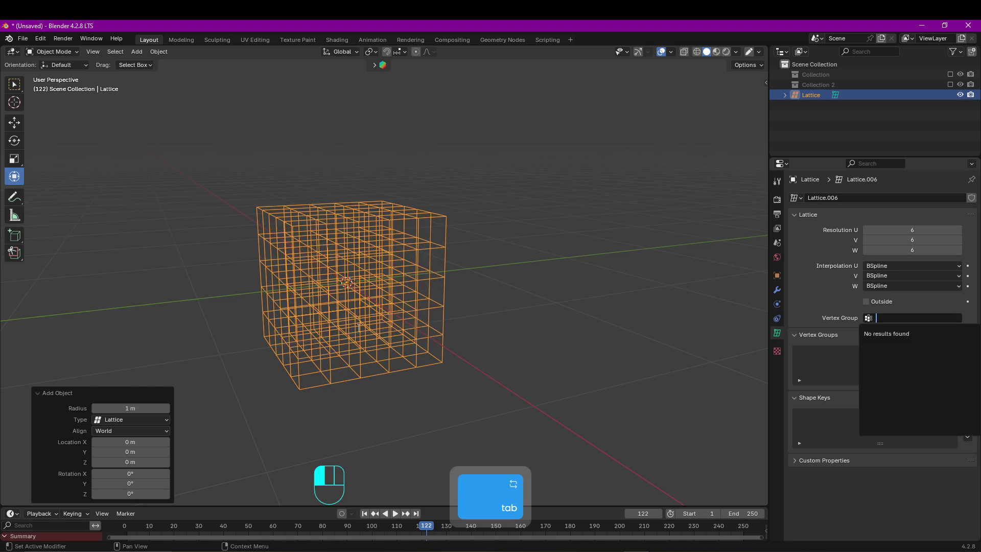
{"action": "left_click", "coordinate": [359, 327]}
{"action": "mouse_move", "coordinate": [448, 300]}
{"action": "middle_mouse_down"}
{"action": "mouse_move", "coordinate": [473, 303]}
{"action": "mouse_move", "coordinate": [446, 303]}
{"action": "middle_mouse_up"}
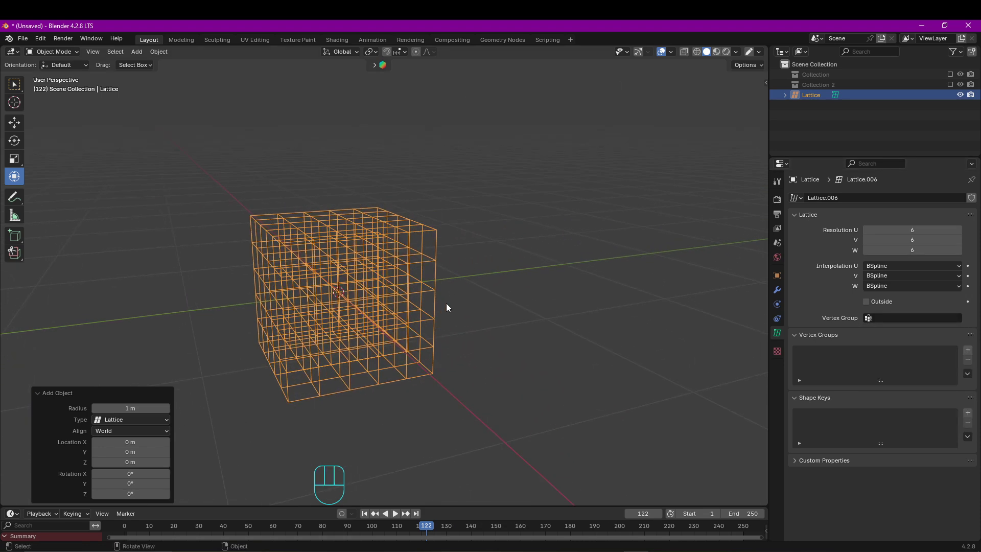
- Enable Collection 2 and scale the lattice up by about 3.373 so that it encloses the Basket Ball
{"action": "left_click", "coordinate": [949, 84]}
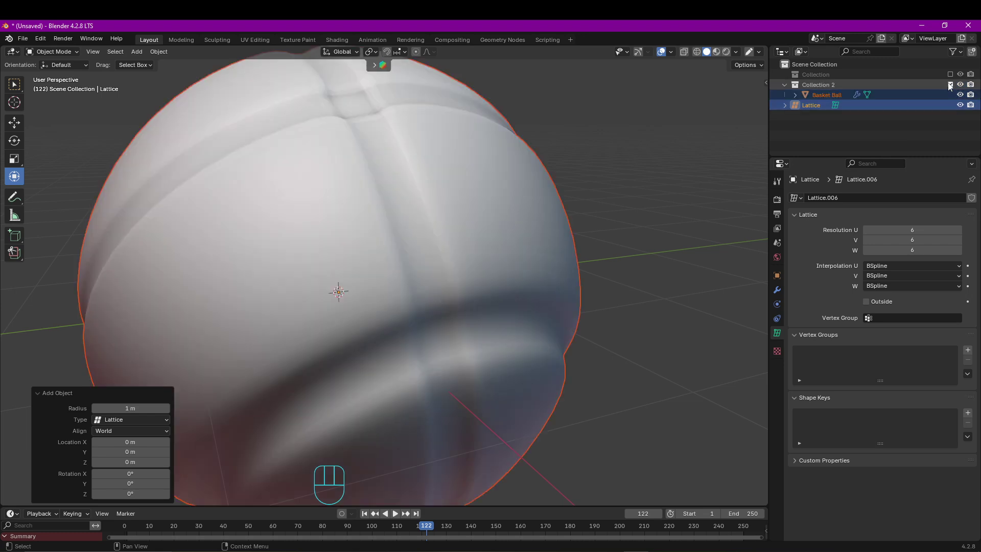
{"action": "scroll", "coordinate": [577, 235], "scroll_direction": "down", "scroll_amount": 6}
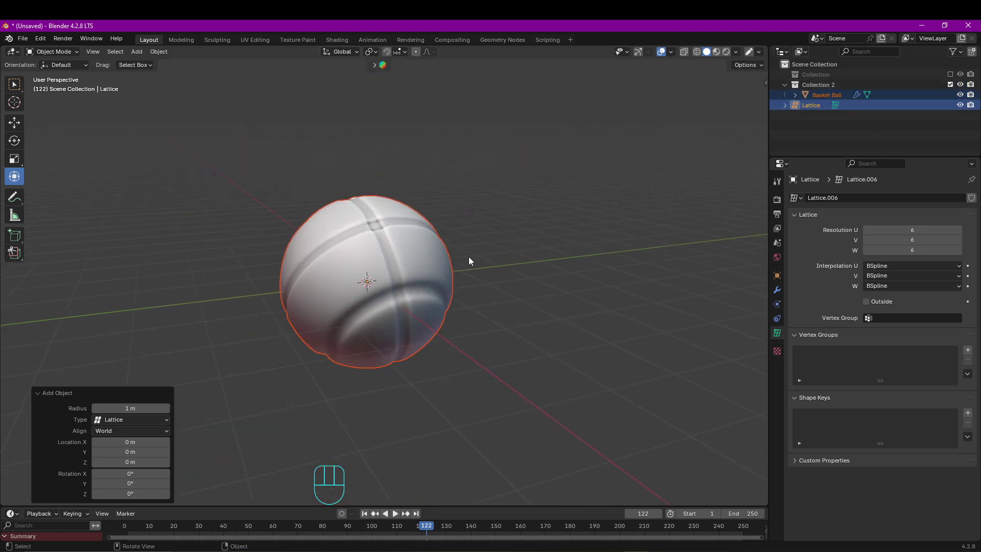
{"action": "key", "text": "s"}
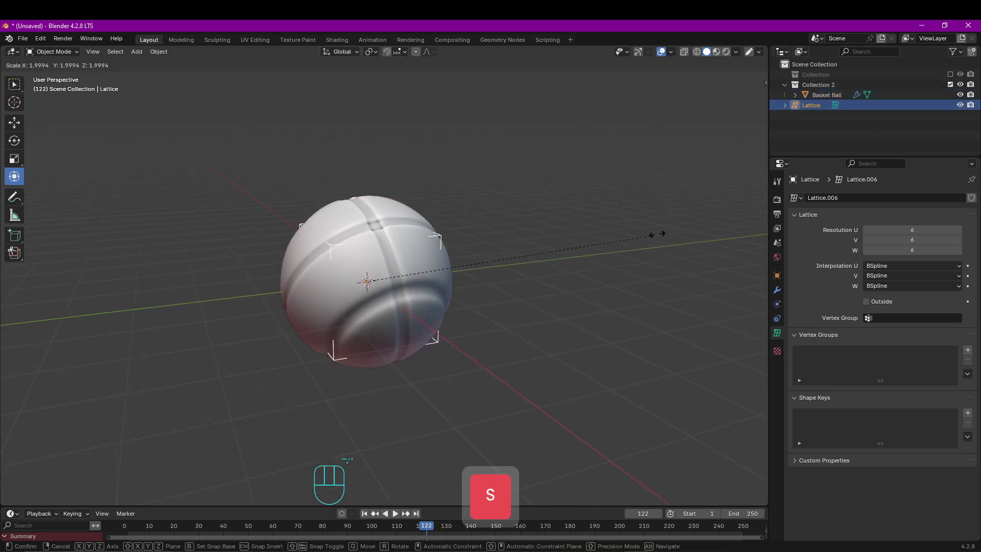
{"action": "left_click", "coordinate": [36, 223]}
{"action": "middle_click_drag", "start_coordinate": [97, 229], "coordinate": [391, 254]}
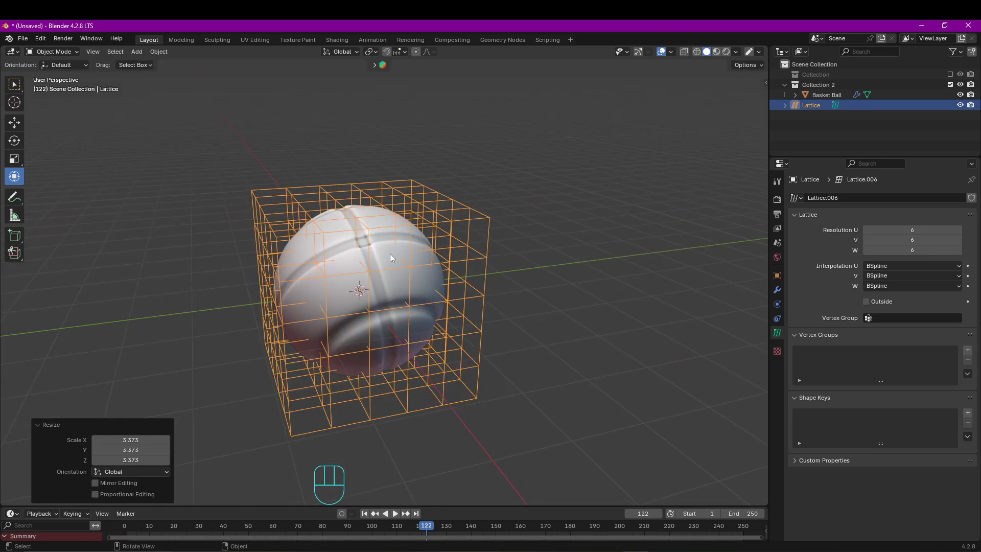
- Add a Lattice modifier to the Basket Ball with the lattice cage as its object, and select the lattice
{"action": "left_click", "coordinate": [390, 254]}
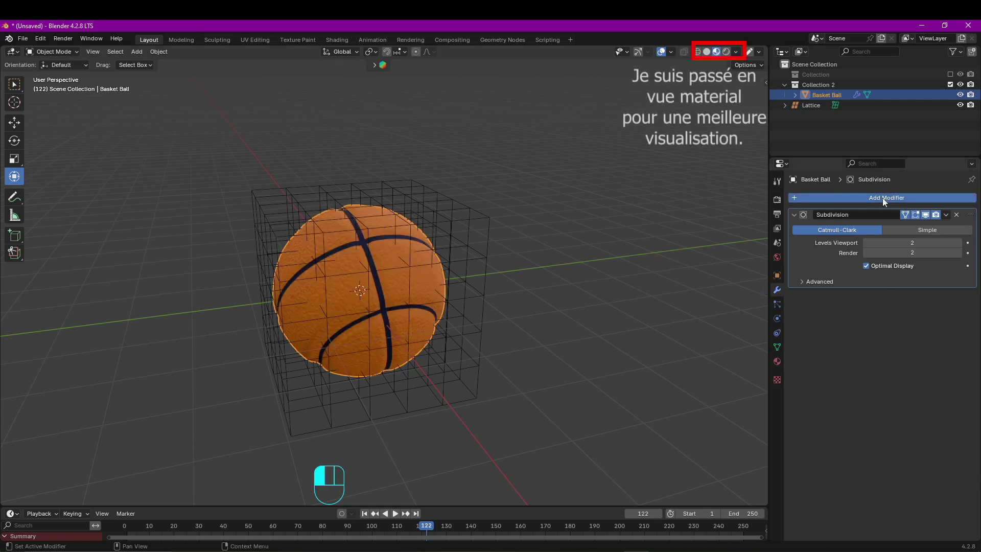
{"action": "left_click", "coordinate": [881, 198]}
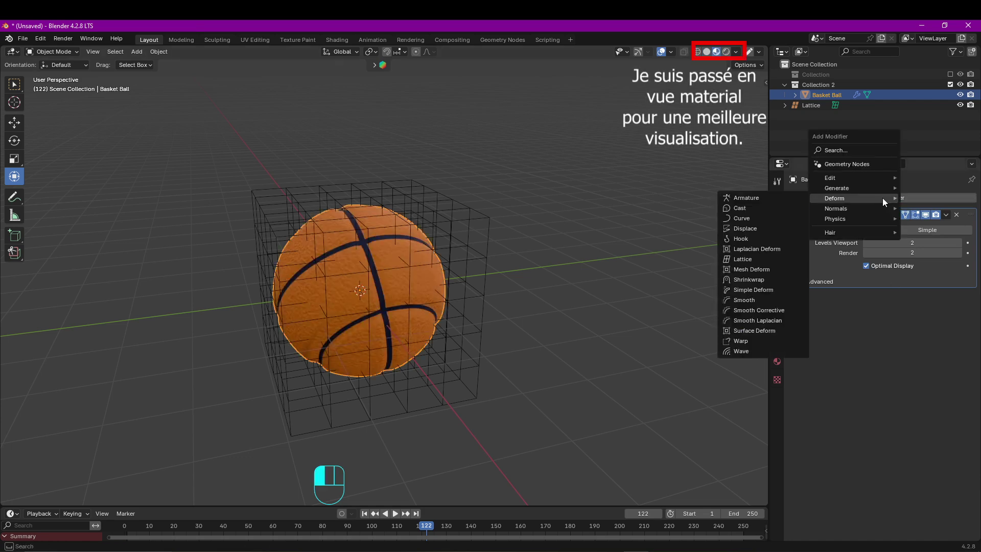
{"action": "left_click", "coordinate": [763, 259]}
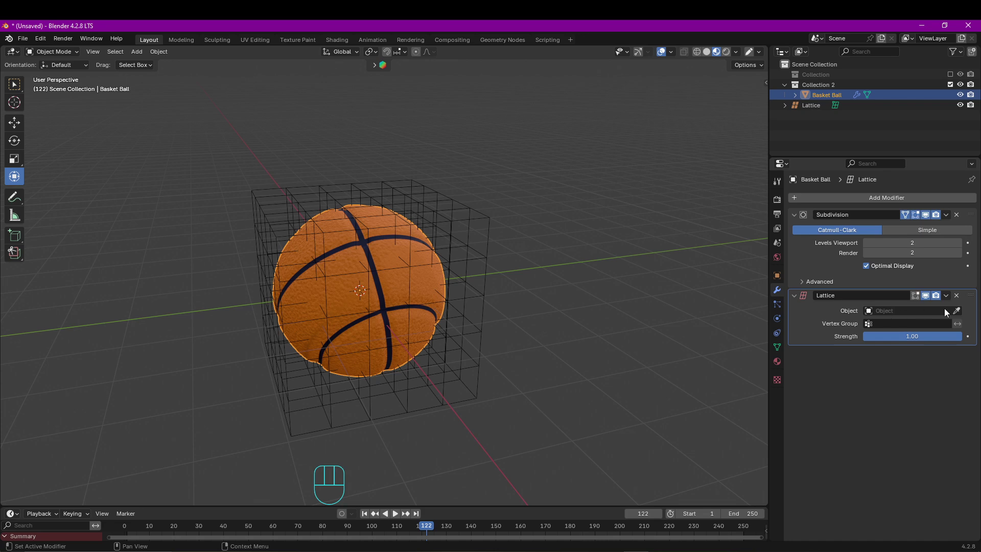
{"action": "left_click", "coordinate": [956, 311]}
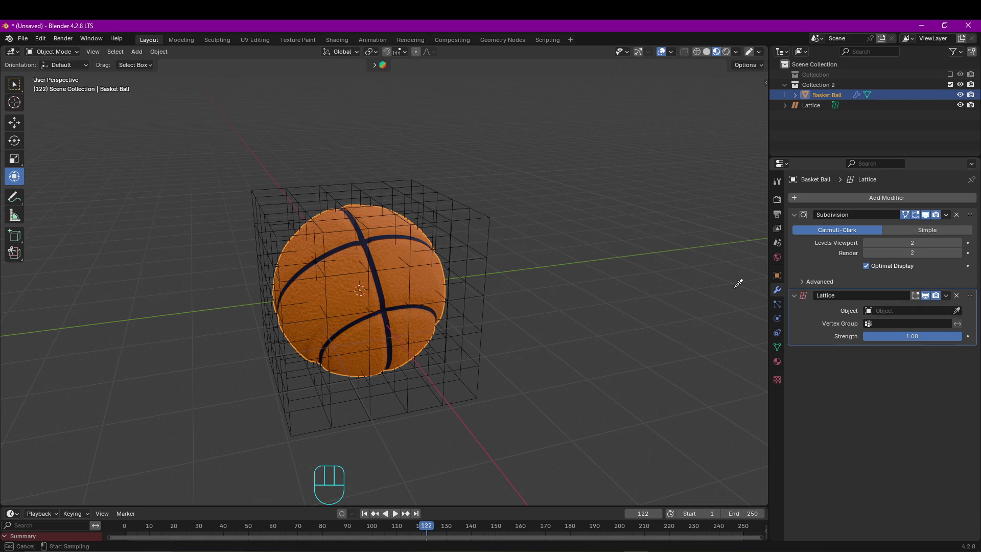
{"action": "left_click", "coordinate": [495, 205]}
{"action": "middle_click_drag", "start_coordinate": [495, 205], "coordinate": [527, 273]}
{"action": "left_click", "coordinate": [515, 218]}
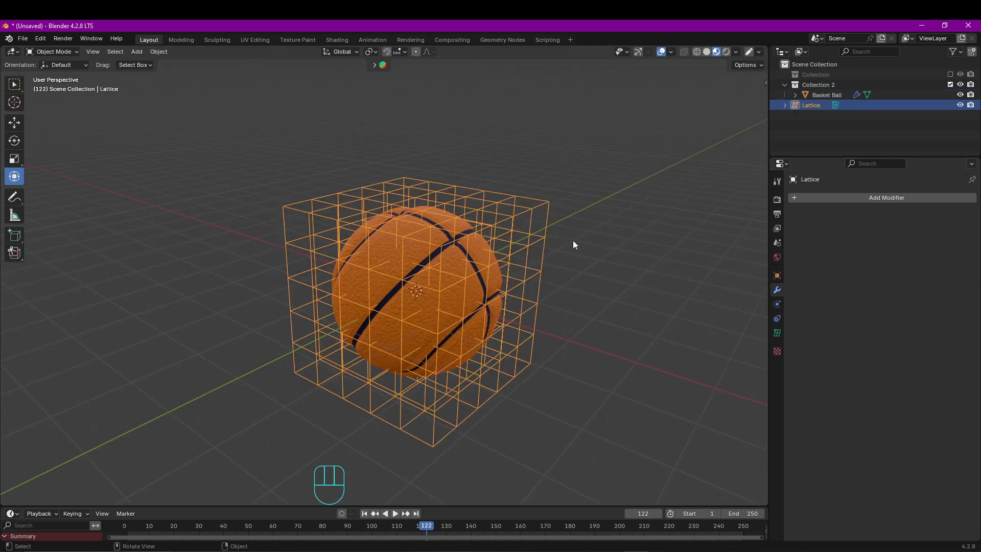
- Put the lattice around the Basket Ball into Edit Mode and select its uppermost layer of points
{"action": "middle_click_drag", "start_coordinate": [572, 241], "coordinate": [514, 247]}
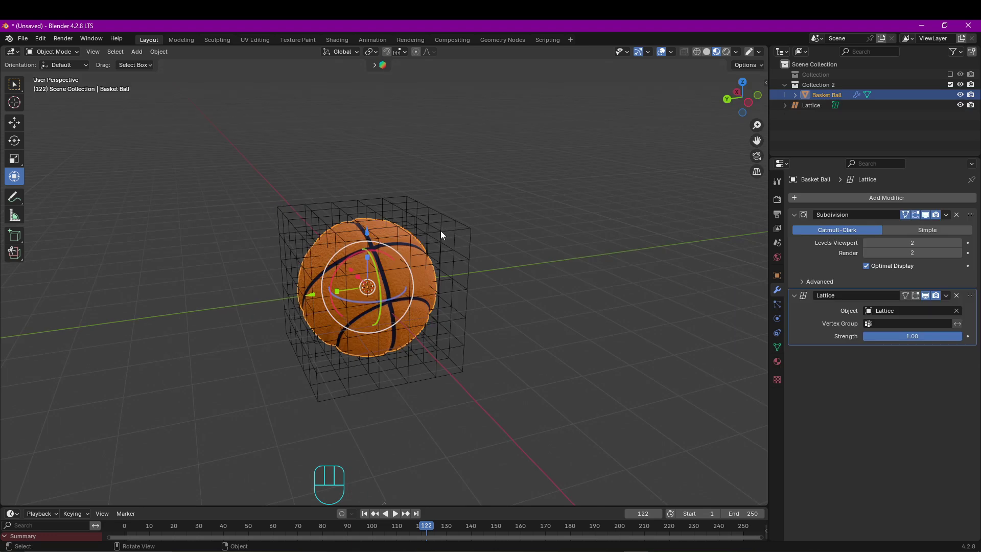
{"action": "left_click", "coordinate": [440, 230]}
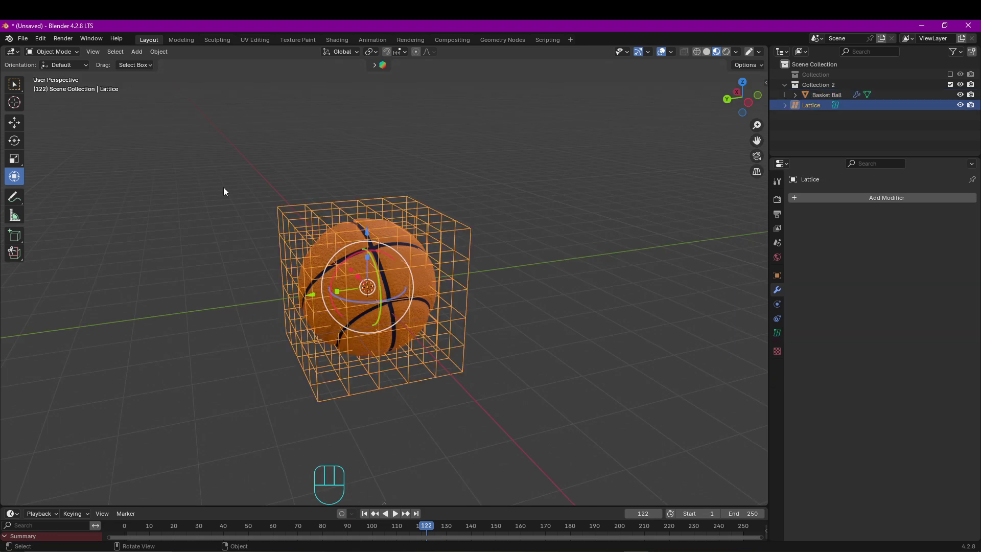
{"action": "left_click", "coordinate": [51, 52]}
{"action": "left_click", "coordinate": [52, 77]}
{"action": "middle_click_drag", "start_coordinate": [255, 240], "coordinate": [248, 204]}
{"action": "left_click_drag", "start_coordinate": [245, 176], "coordinate": [438, 210]}
{"action": "middle_click_drag", "start_coordinate": [436, 203], "coordinate": [411, 95]}
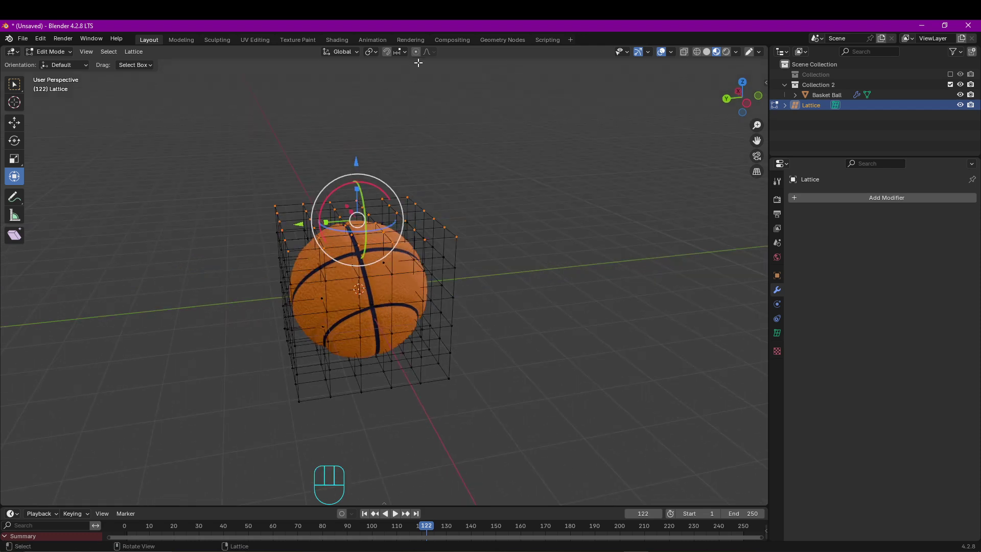
- Enable proportional editing and lower the selected upper lattice points along Z, adjusting the influence size
{"action": "left_click", "coordinate": [415, 52]}
{"action": "left_click_drag", "start_coordinate": [356, 163], "coordinate": [378, 220]}
{"action": "scroll", "coordinate": [366, 184], "scroll_direction": "down", "scroll_amount": 15}
- Select several middle points on the lattice's upper face and lower them about 0.585 m along Z with a proportional size of about 1.611
{"action": "left_click", "coordinate": [350, 252]}
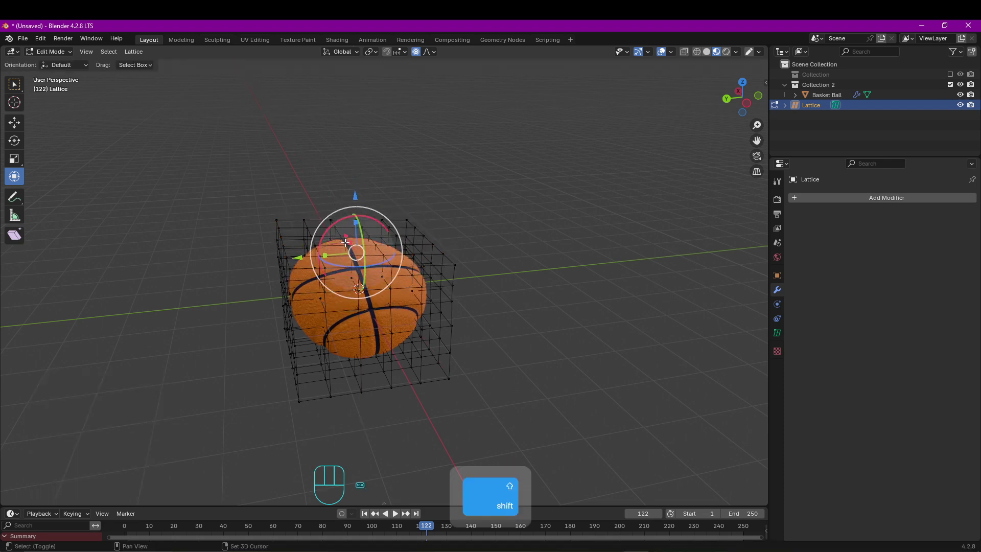
{"action": "left_click", "coordinate": [347, 246], "text": "shift"}
{"action": "left_click", "coordinate": [344, 237], "text": "shift"}
{"action": "left_click", "coordinate": [369, 236], "text": "shift"}
{"action": "left_click_drag", "start_coordinate": [352, 187], "coordinate": [351, 209]}
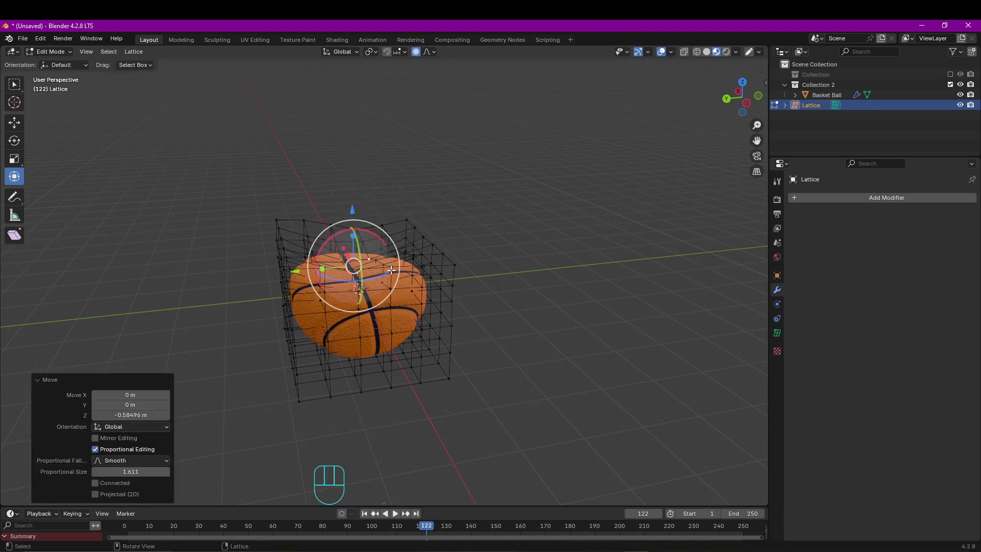
- Lower another lattice point about 0.409 m along Z with a proportional size of about 1.21, and hide the viewport overlays
{"action": "middle_click_drag", "start_coordinate": [352, 209], "coordinate": [381, 242]}
{"action": "left_click", "coordinate": [315, 263]}
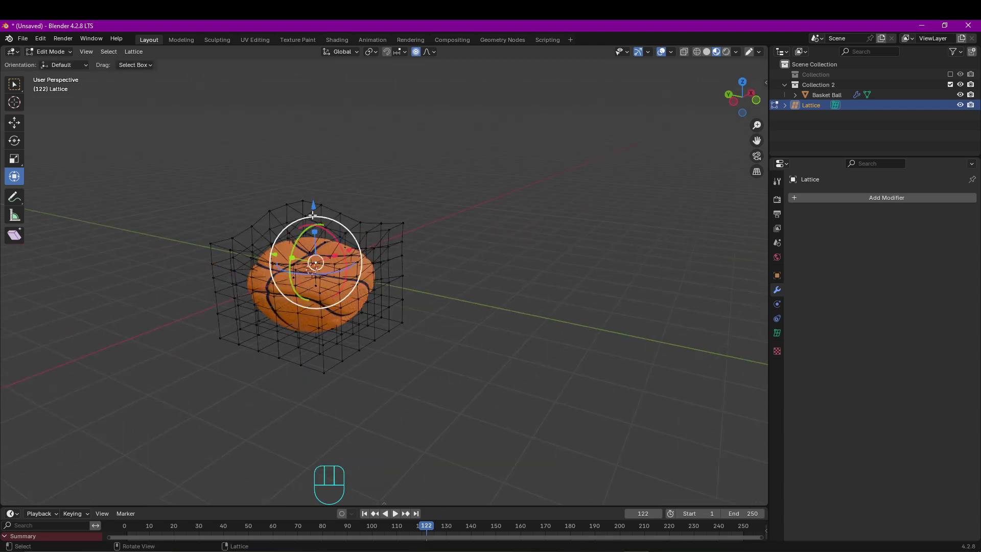
{"action": "left_click_drag", "start_coordinate": [313, 213], "coordinate": [313, 236]}
{"action": "scroll", "coordinate": [313, 233], "scroll_direction": "up", "scroll_amount": 6}
{"action": "middle_click_drag", "start_coordinate": [313, 236], "coordinate": [627, 67]}
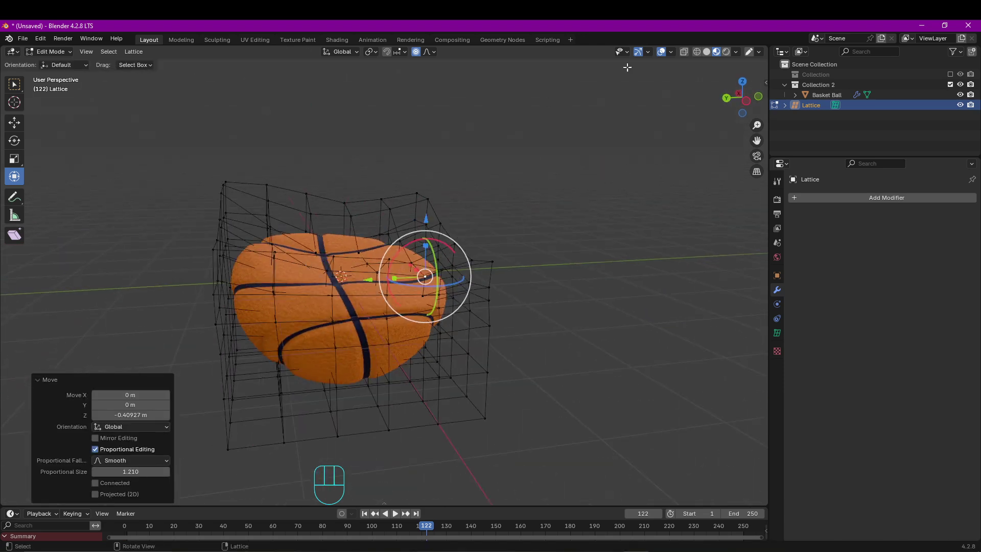
{"action": "left_click", "coordinate": [661, 52]}
{"action": "middle_click_drag", "start_coordinate": [428, 247], "coordinate": [492, 219]}
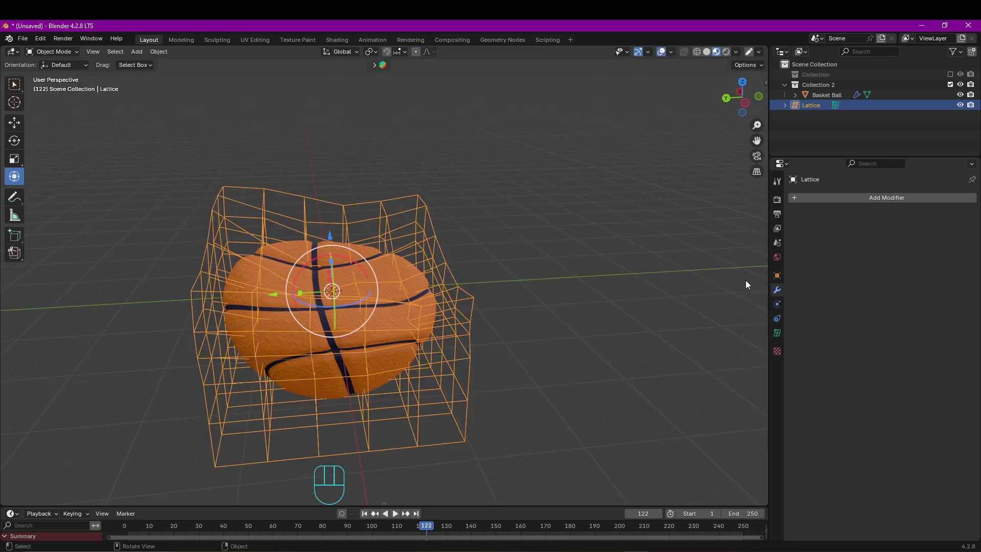
- Try deleting the lattice and removing the Lattice modifier from the Basket Ball
{"action": "key", "text": "Delete"}
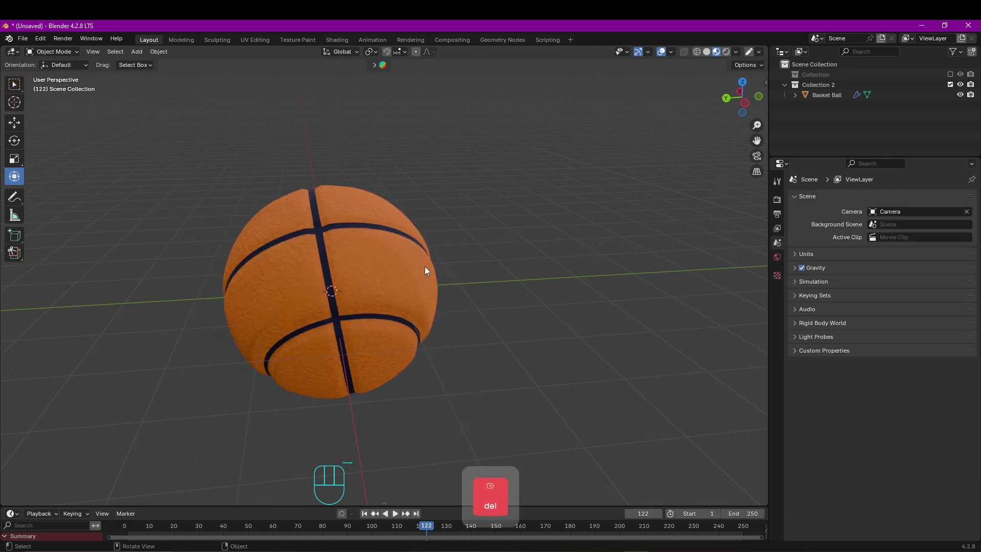
{"action": "left_click", "coordinate": [425, 266]}
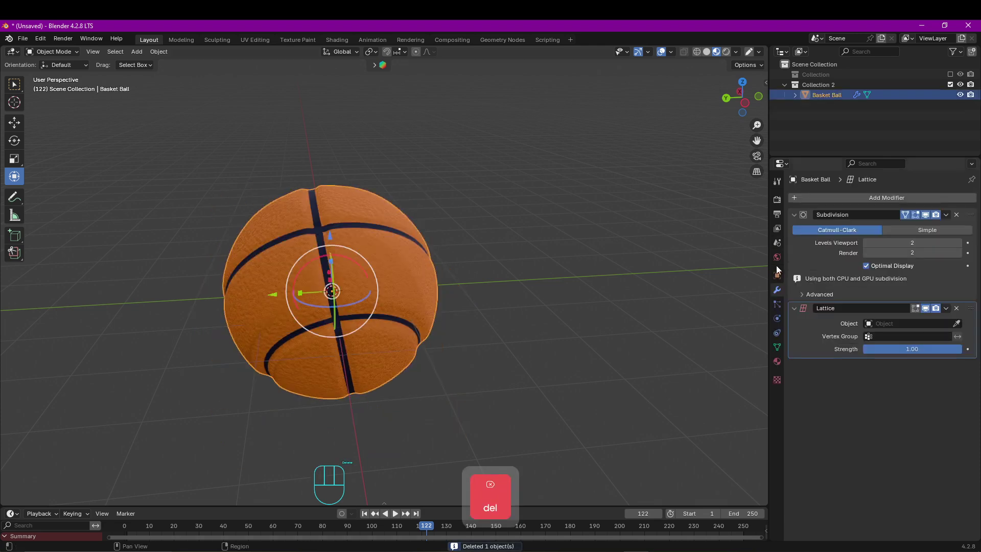
{"action": "left_click", "coordinate": [955, 309]}
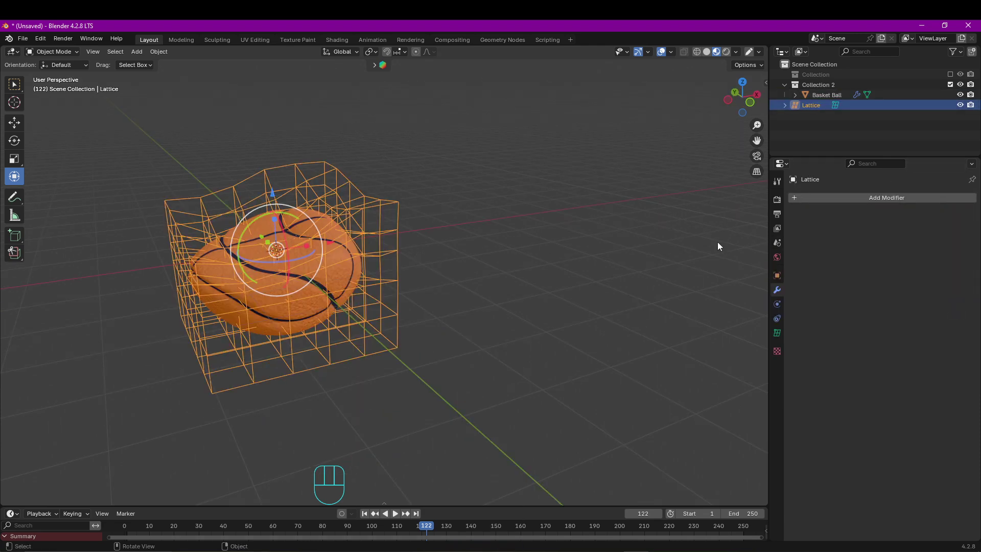
- Add a Hook modifier to the lattice, and add a Plain Axes Empty scaled to about 4.216 and raised about 1.479 m along Z
{"action": "left_click", "coordinate": [862, 199]}
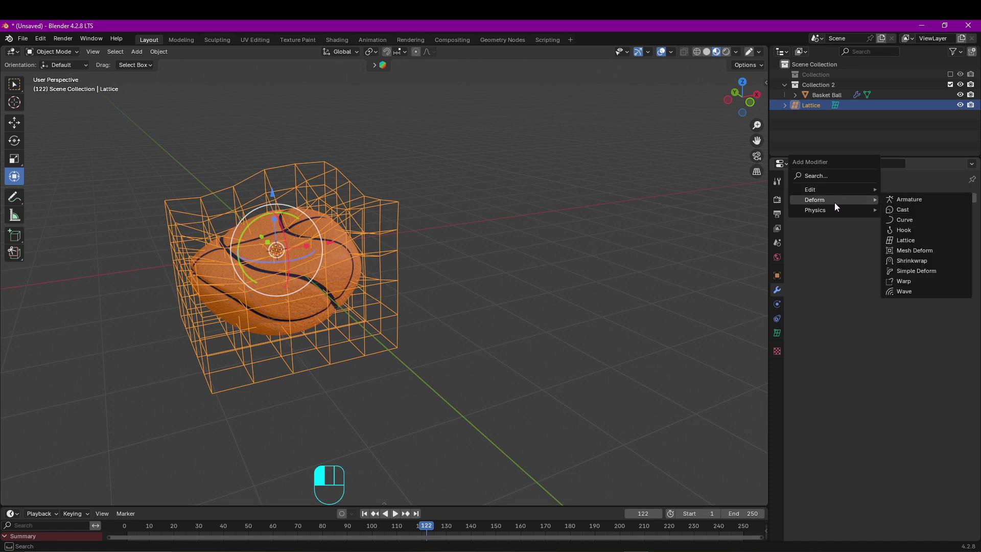
{"action": "left_click", "coordinate": [921, 228]}
{"action": "key", "text": "shift+a"}
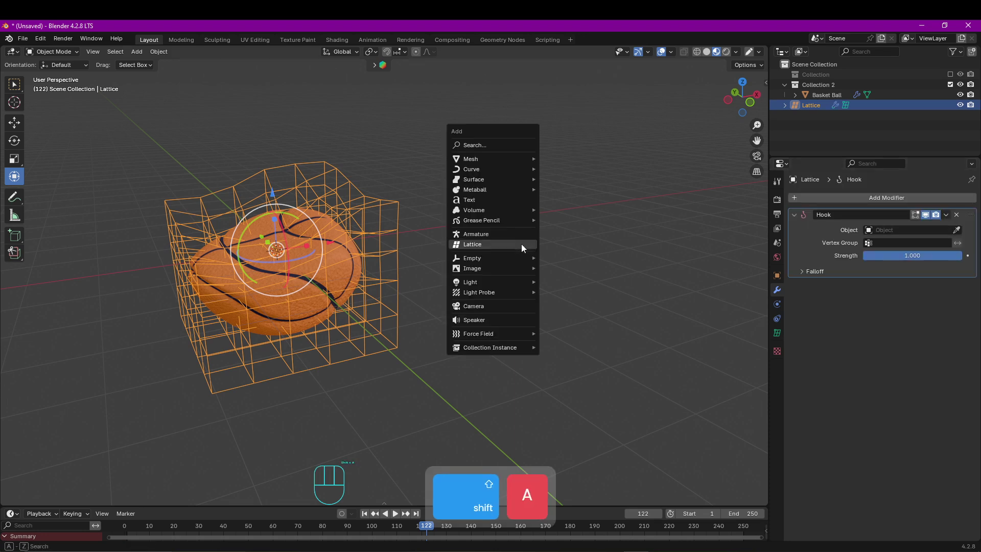
{"action": "mouse_move", "coordinate": [526, 255]}
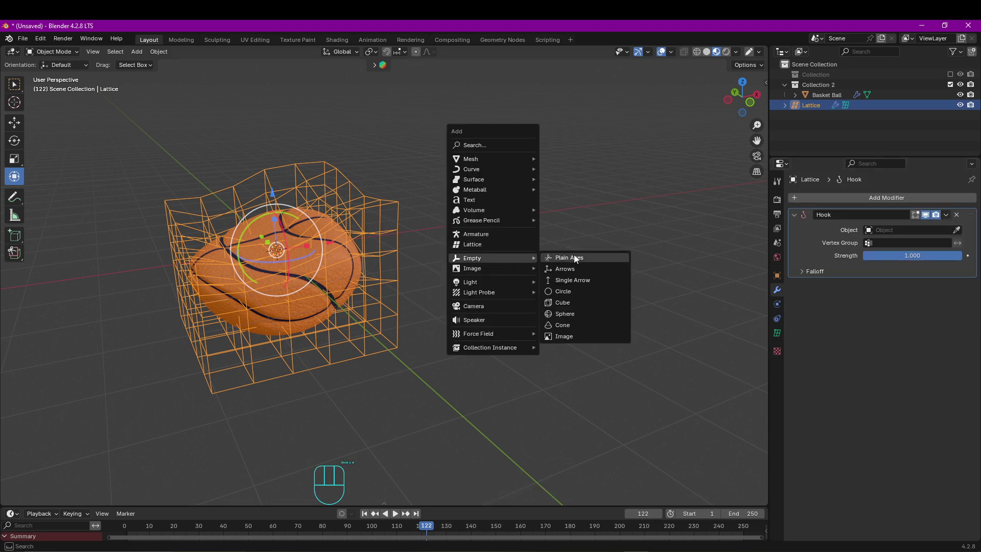
{"action": "left_click", "coordinate": [574, 255]}
{"action": "key", "text": "s"}
{"action": "left_click", "coordinate": [504, 263]}
{"action": "key", "text": "g"}
{"action": "key", "text": "z"}
{"action": "left_click", "coordinate": [493, 179]}
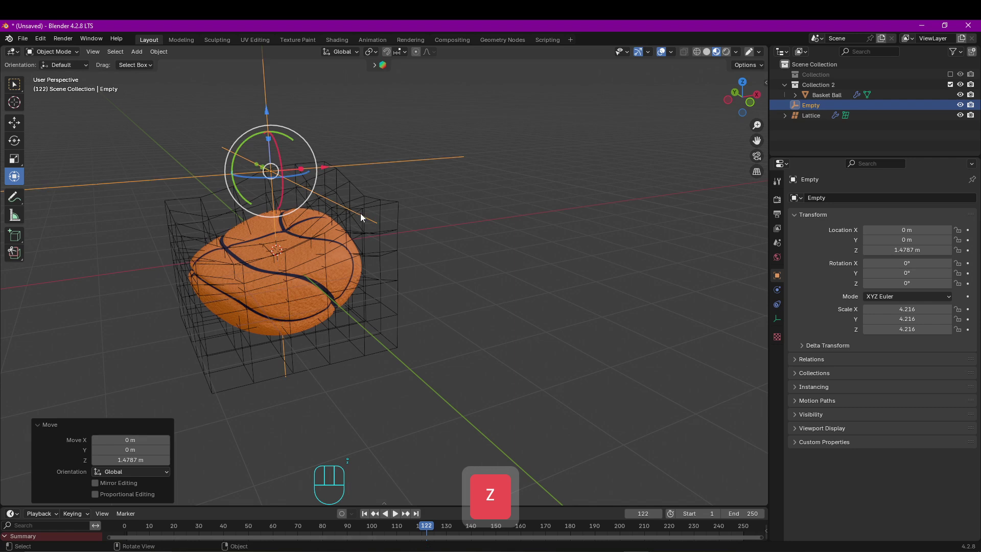
- Set the Empty as the lattice's Hook object and assign a selected lattice point to the hook in Edit Mode
{"action": "left_click", "coordinate": [402, 207]}
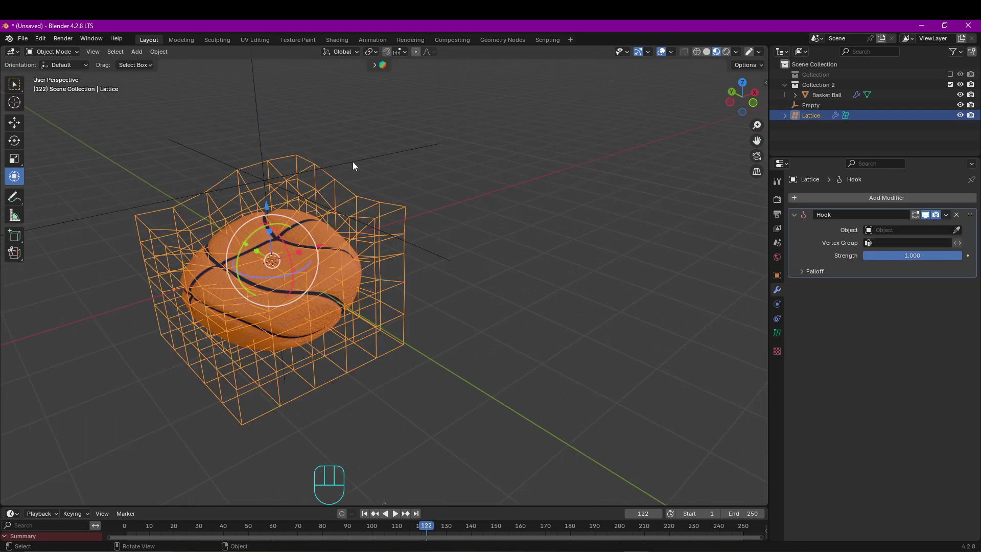
{"action": "left_click", "coordinate": [957, 231]}
{"action": "left_click", "coordinate": [396, 140]}
{"action": "key", "text": "Tab"}
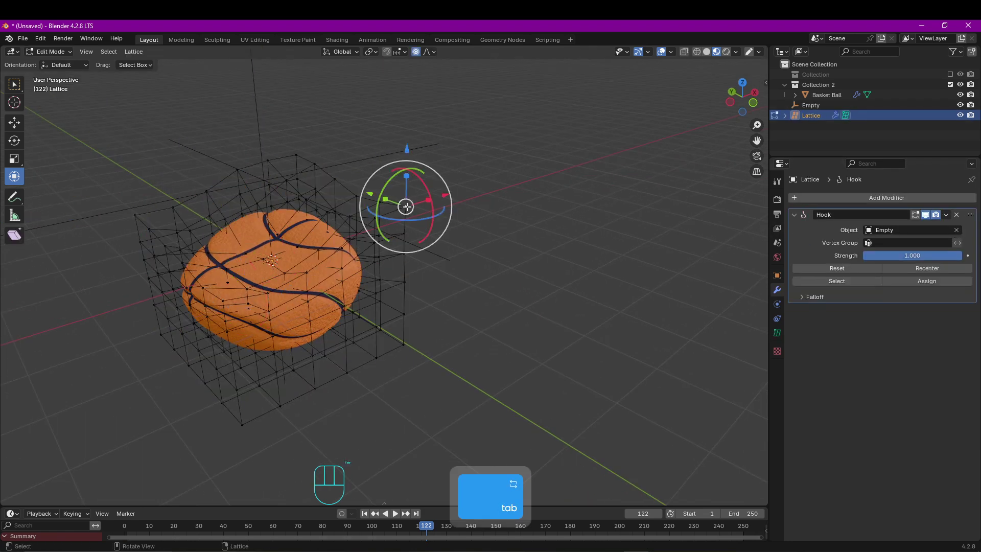
{"action": "left_click", "coordinate": [316, 211]}
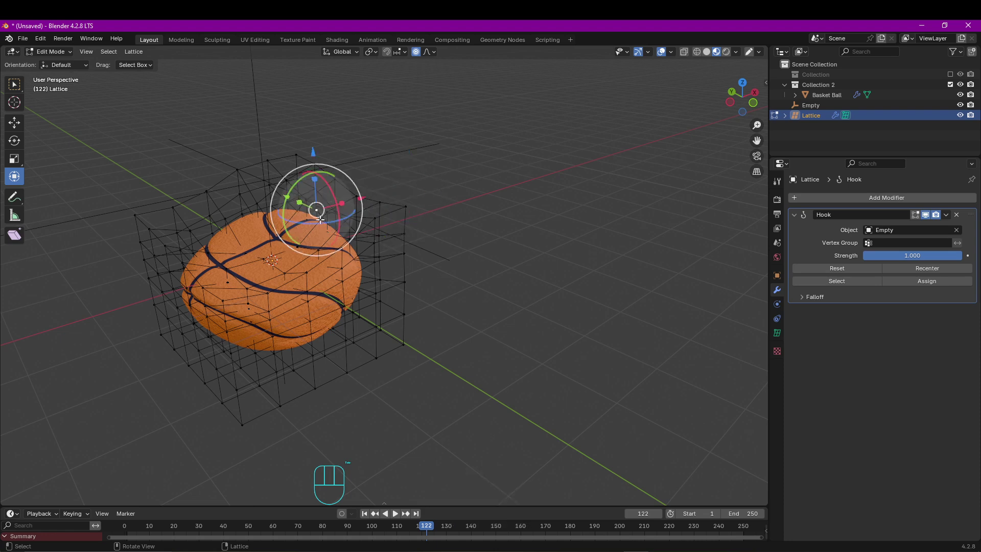
{"action": "left_click", "coordinate": [269, 230]}
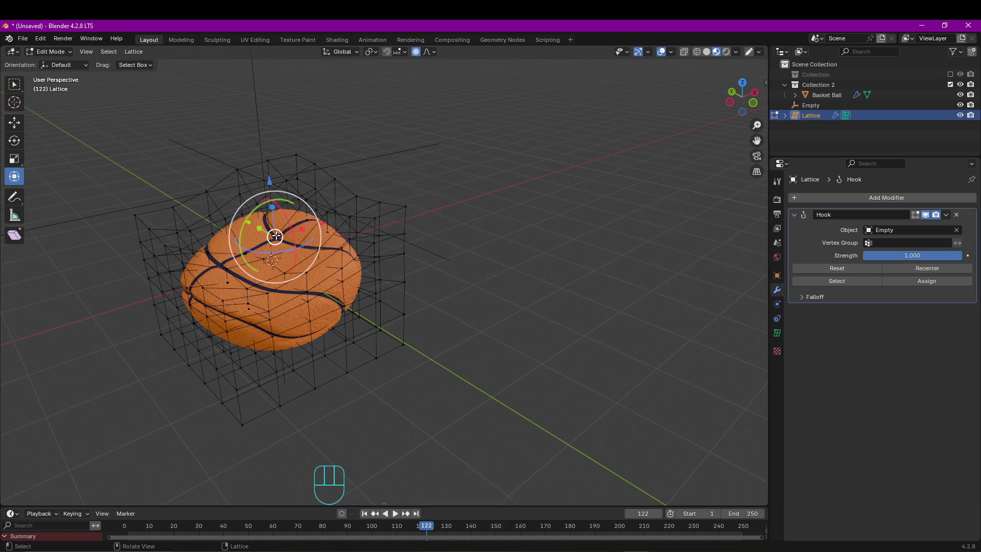
{"action": "left_click", "coordinate": [908, 281]}
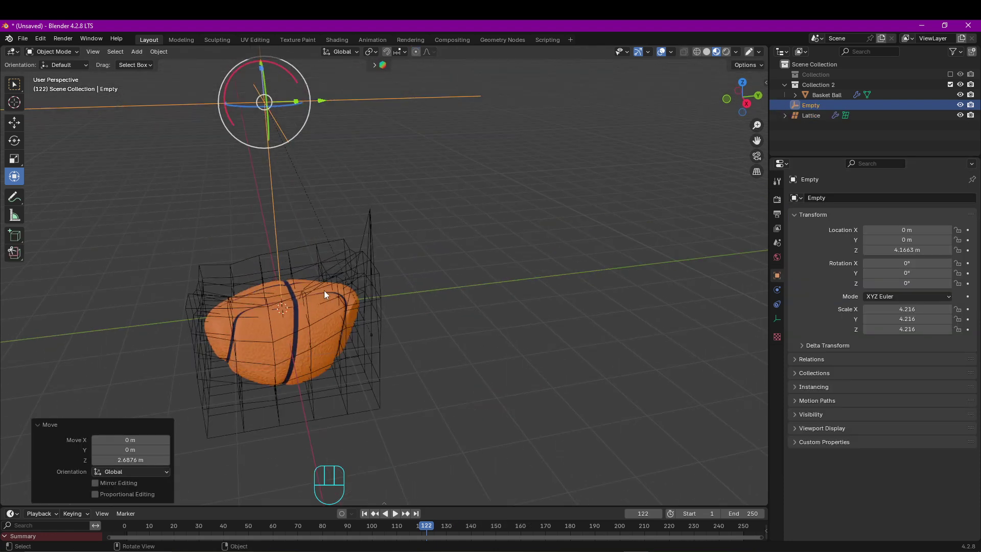
- Move the Empty sideways away from the lattice and scale it to stretch the ball through the hooked point
{"action": "key", "text": "g"}
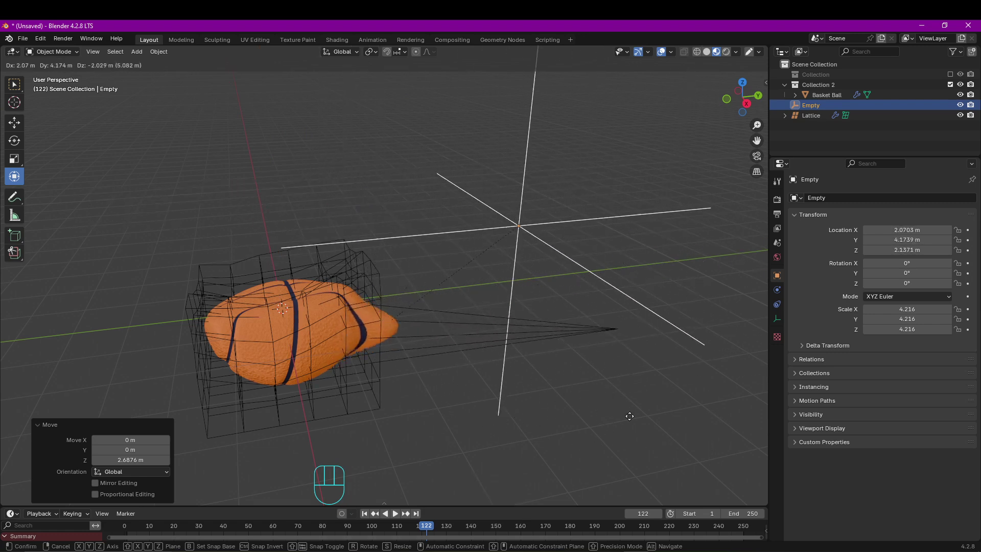
{"action": "key", "text": "s"}
{"action": "left_click", "coordinate": [353, 388]}
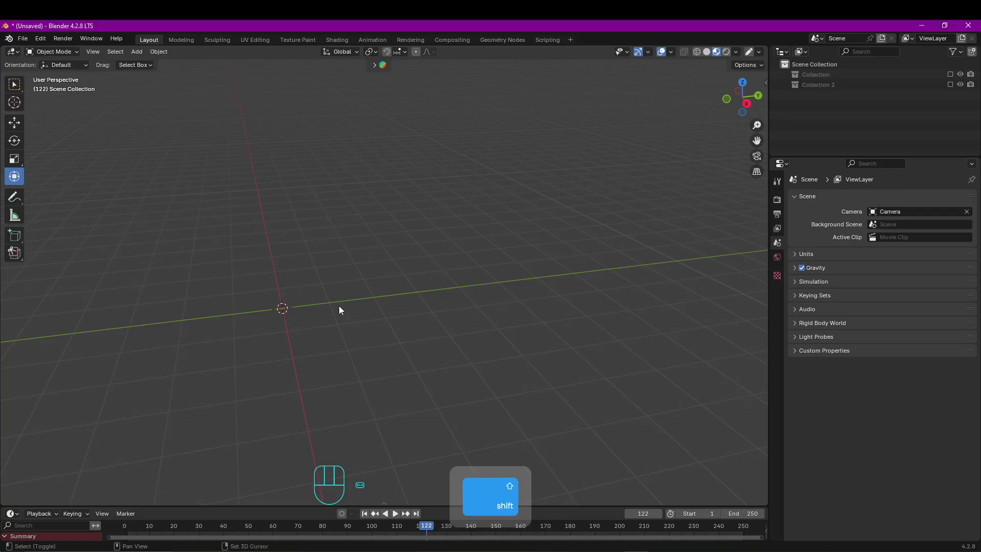
- Add a Text object at the world origin and give its geometry some extrusion depth
{"action": "key", "text": "shift+a"}
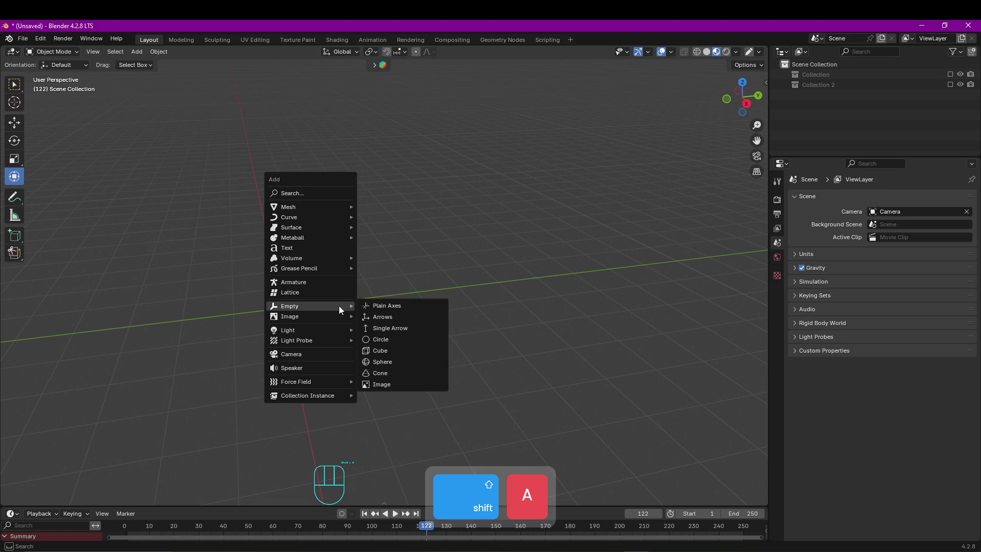
{"action": "left_click", "coordinate": [331, 251]}
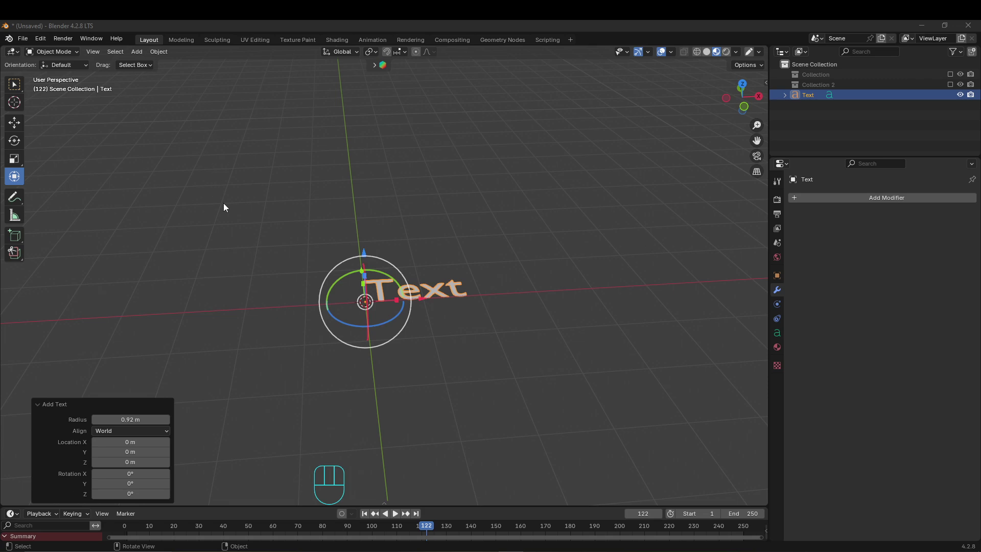
{"action": "left_click", "coordinate": [779, 332]}
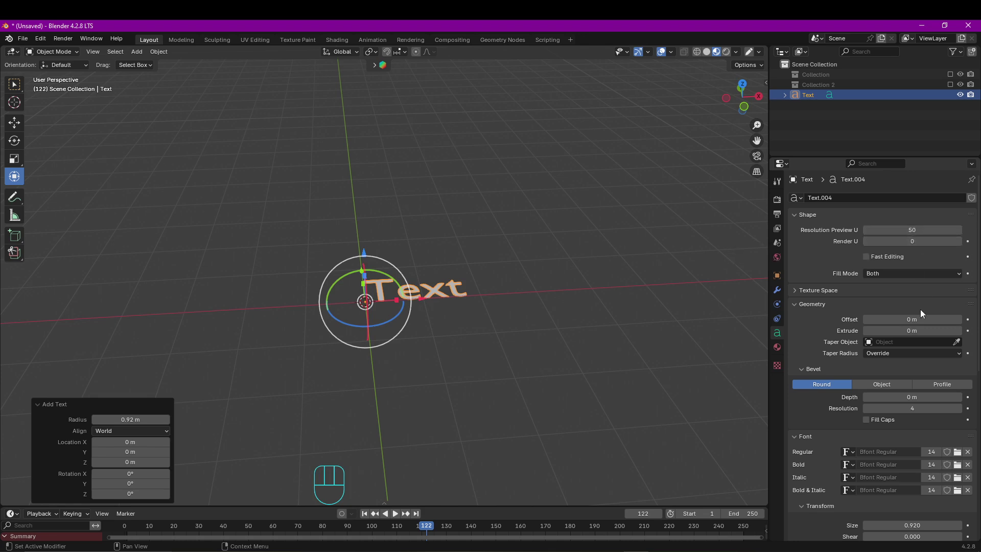
{"action": "left_click_drag", "start_coordinate": [917, 331], "coordinate": [954, 331]}
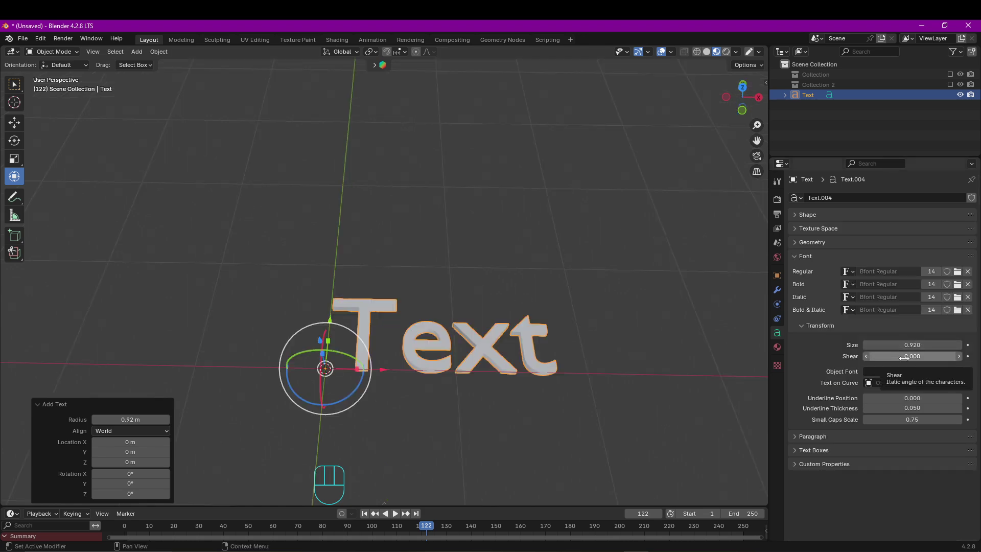
- Browse the Windows Fonts folder for the text's Regular font without loading one
{"action": "left_click", "coordinate": [957, 273]}
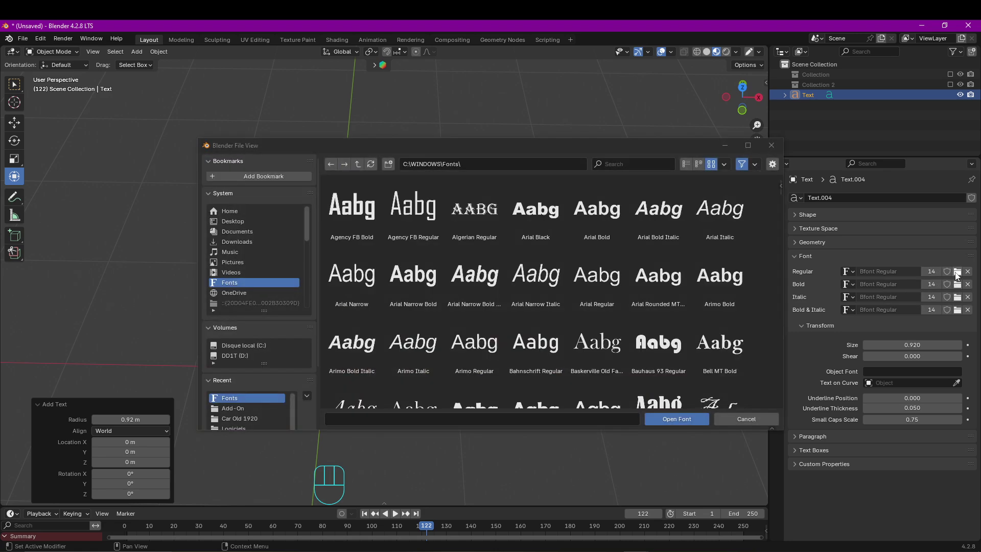
{"action": "scroll", "coordinate": [658, 307], "scroll_direction": "down", "scroll_amount": 3}
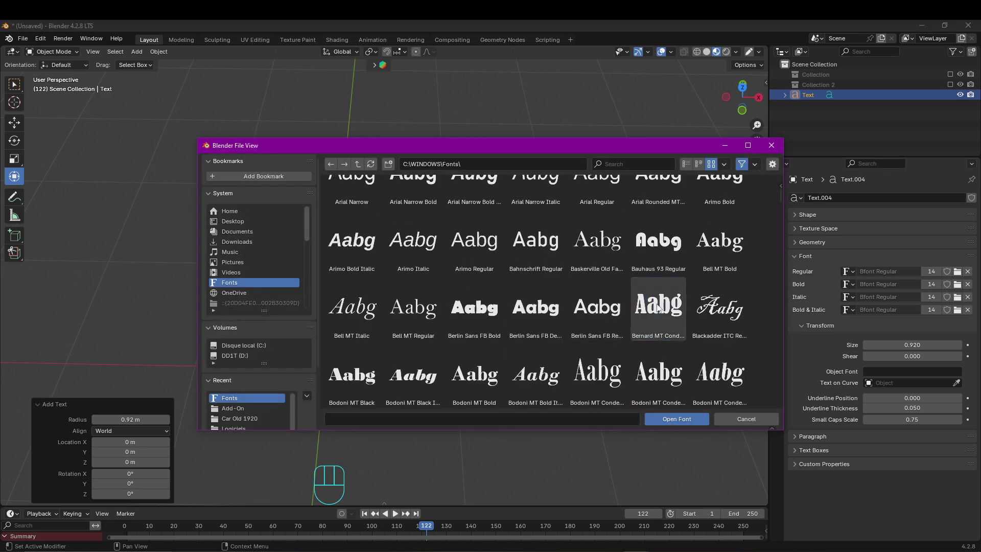
{"action": "left_click", "coordinate": [659, 308]}
{"action": "left_click", "coordinate": [771, 145]}
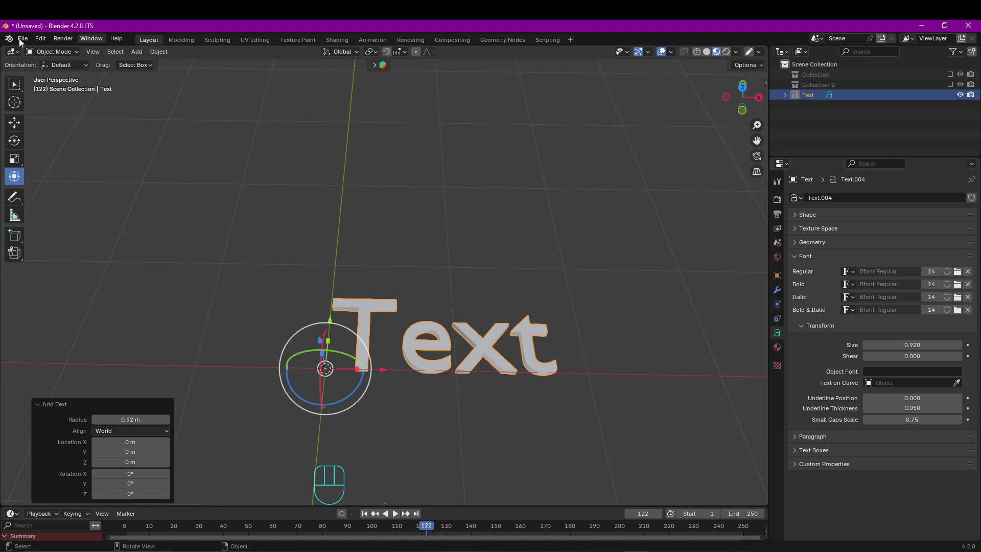
- Put the text into Edit Mode, select the letter "t" and toggle its Bold, Italic, Underline and Small Caps styles
{"action": "left_click", "coordinate": [51, 51]}
{"action": "left_click", "coordinate": [54, 75]}
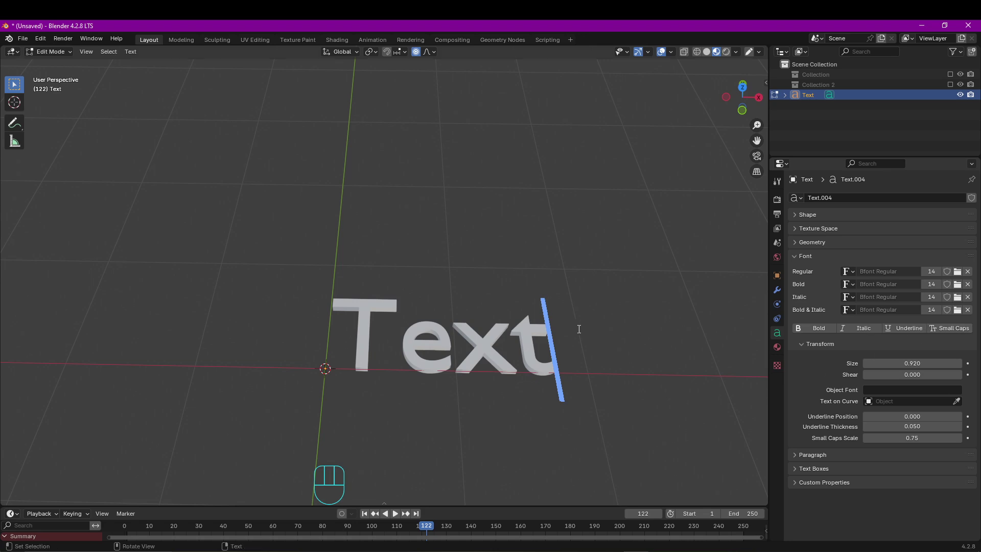
{"action": "left_click_drag", "start_coordinate": [576, 328], "coordinate": [508, 329]}
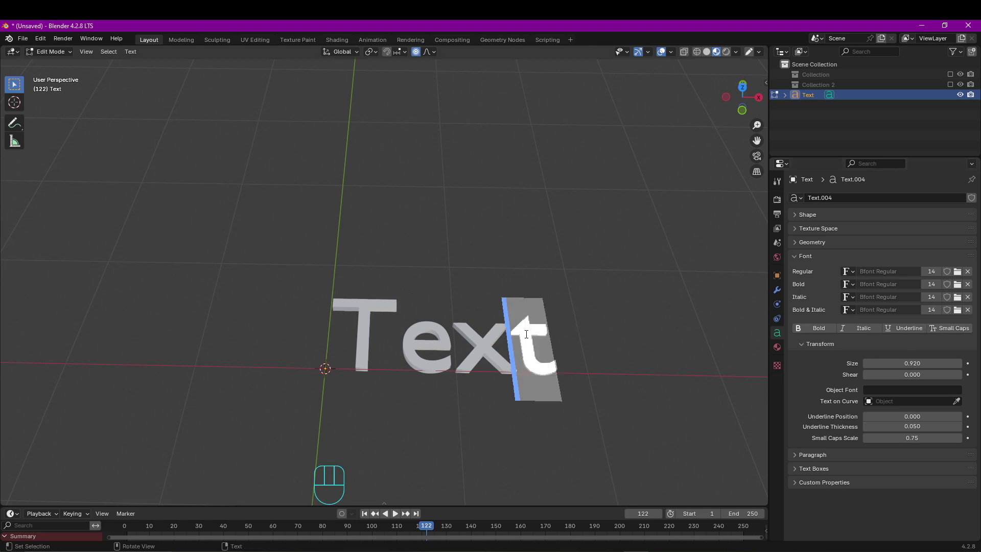
{"action": "left_click", "coordinate": [131, 51]}
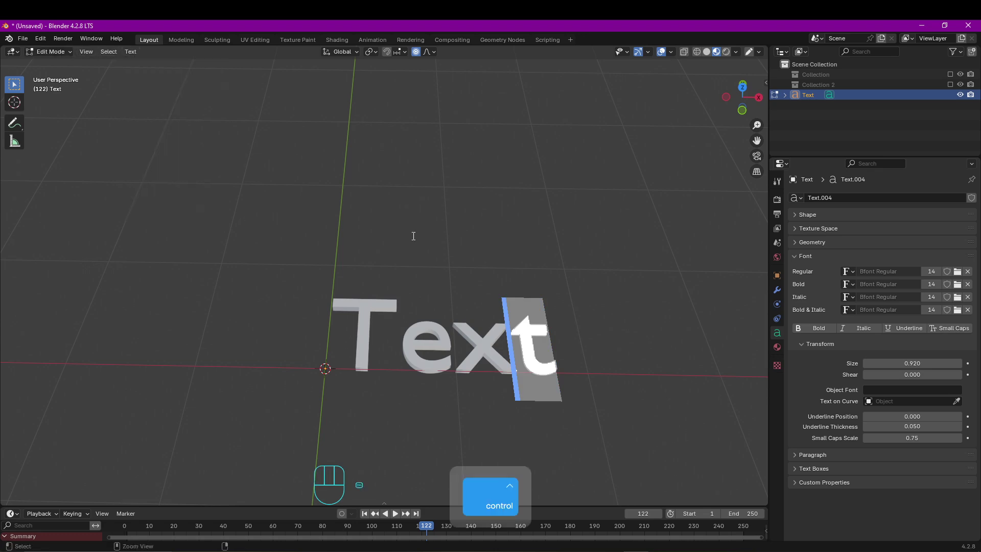
{"action": "key", "text": "ctrl+b"}
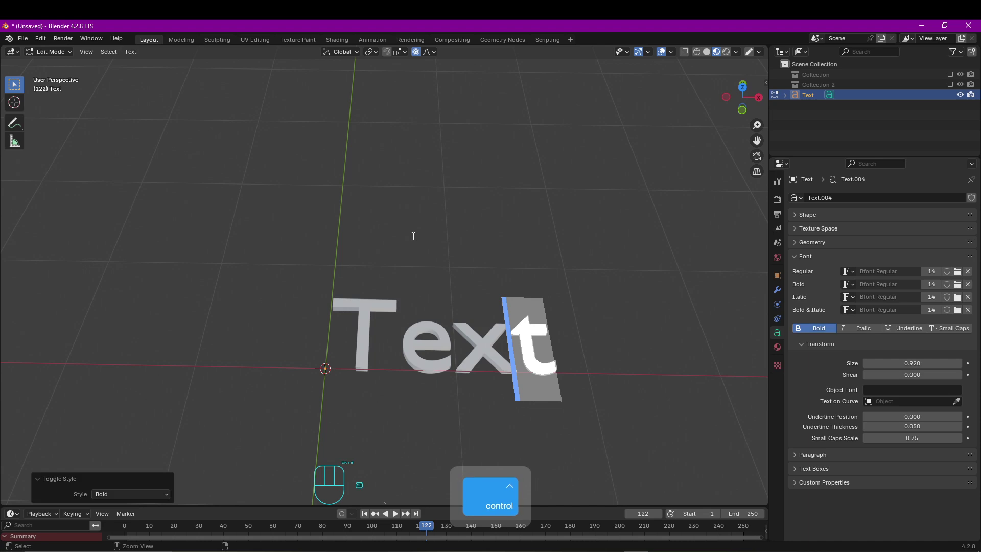
{"action": "key", "text": "ctrl+u"}
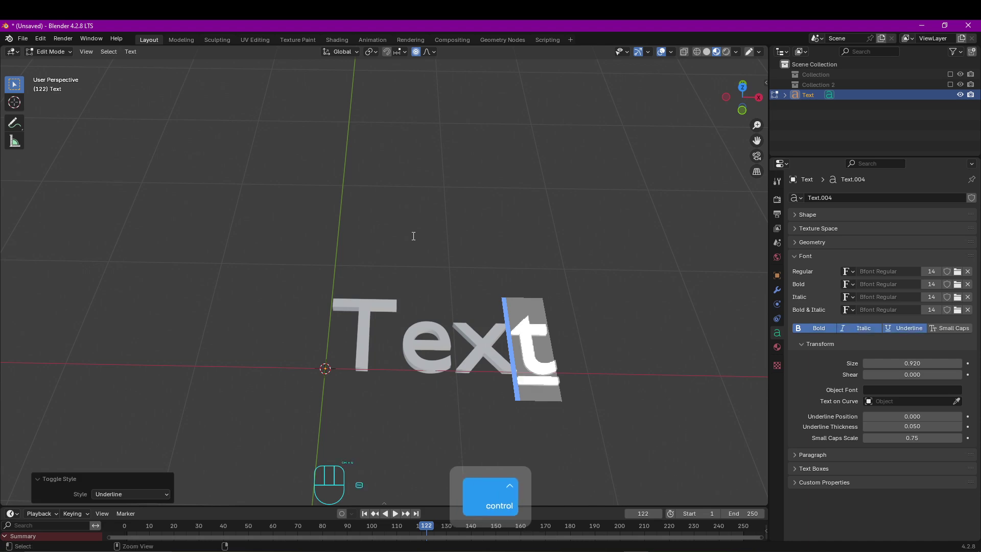
{"action": "key", "text": "ctrl+p"}
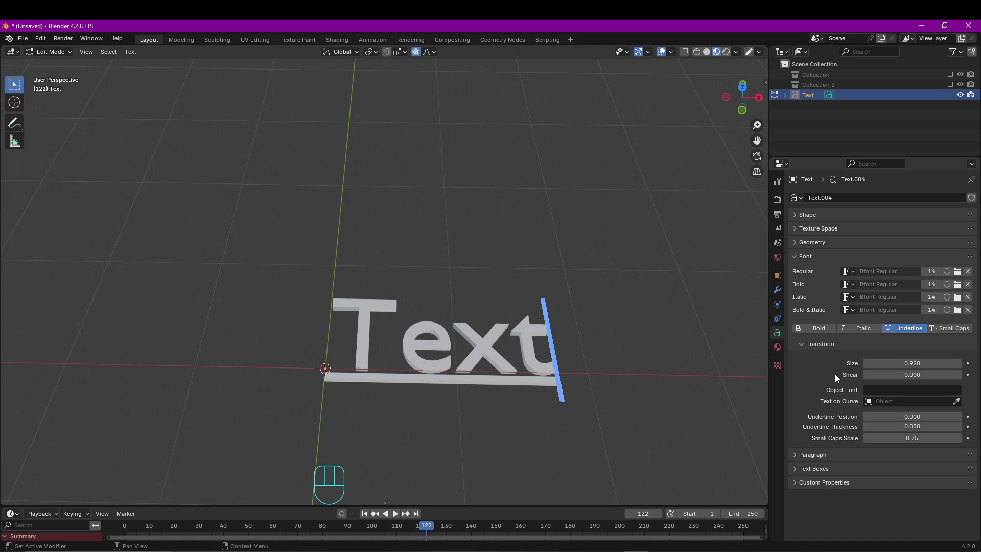
- Set the text's font size to 1.08 and return to Object Mode
{"action": "left_click_drag", "start_coordinate": [879, 364], "coordinate": [911, 375]}
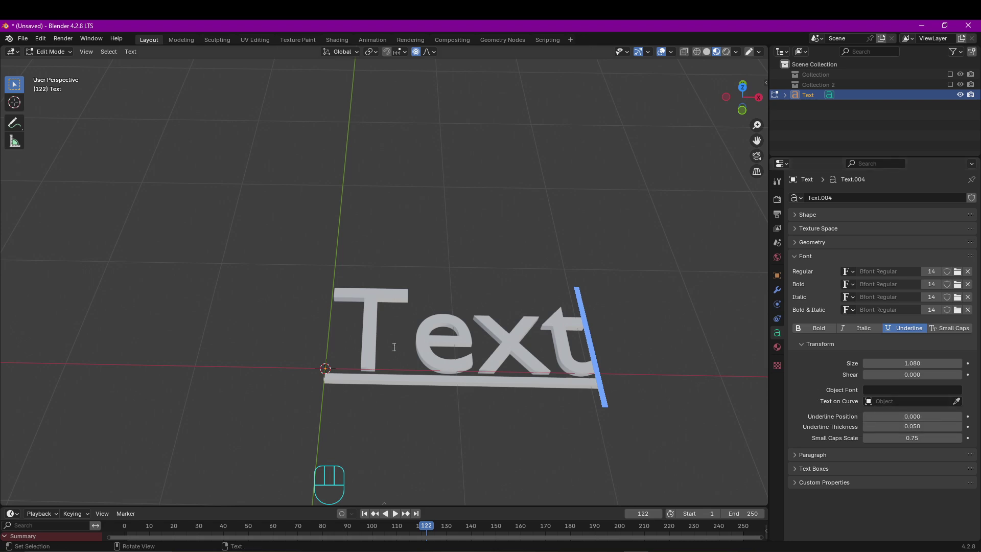
{"action": "key", "text": "Tab"}
{"action": "scroll", "coordinate": [477, 344], "scroll_direction": "down", "scroll_amount": 1}
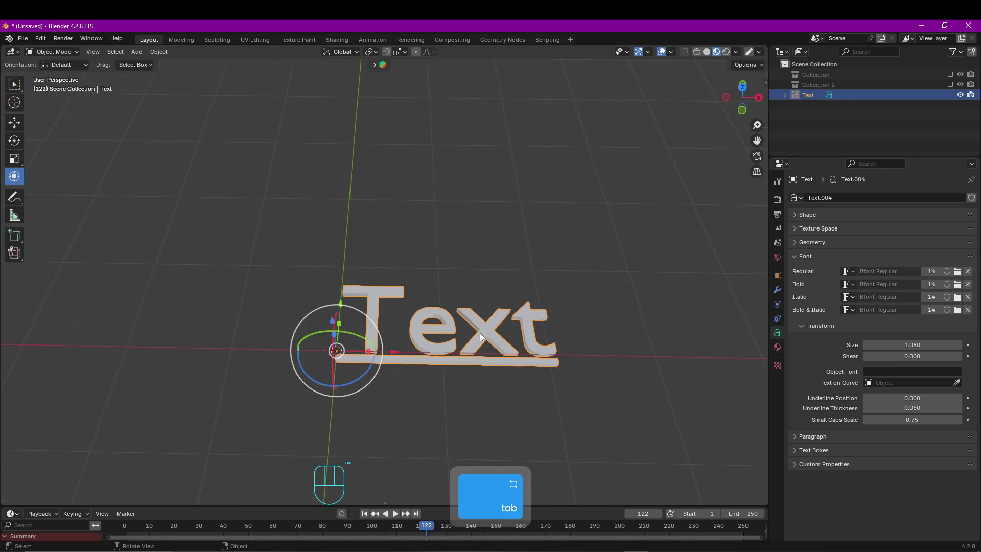
- Add a Bézier curve and assign it as the text's Text on Curve object
{"action": "key", "text": "shift"}
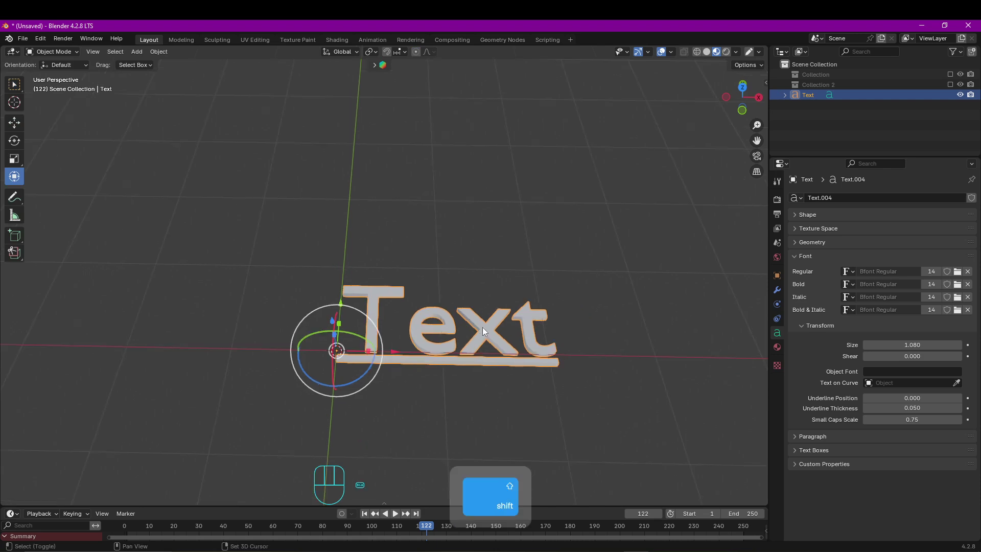
{"action": "key", "text": "shift+a"}
{"action": "left_click", "coordinate": [531, 293]}
{"action": "left_click", "coordinate": [956, 382]}
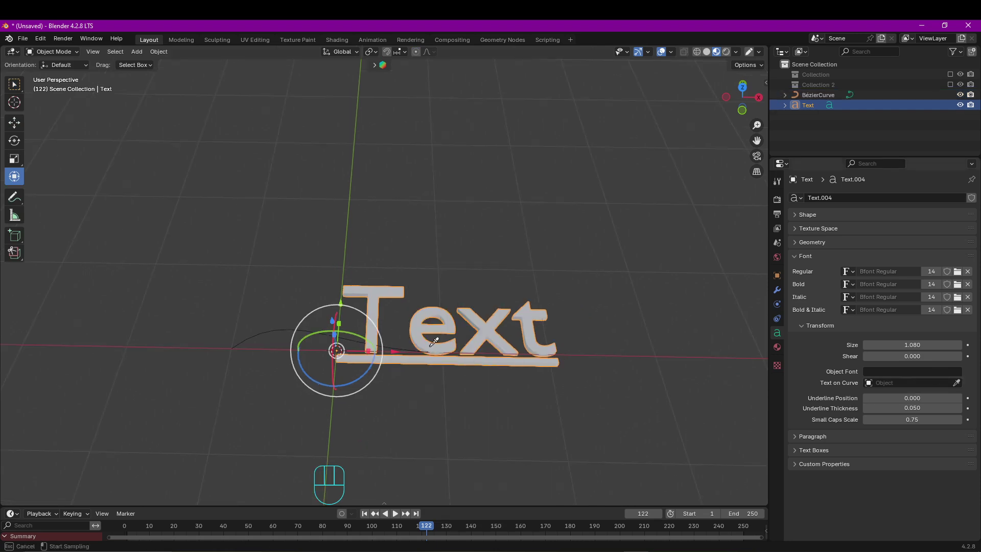
{"action": "left_click", "coordinate": [308, 330]}
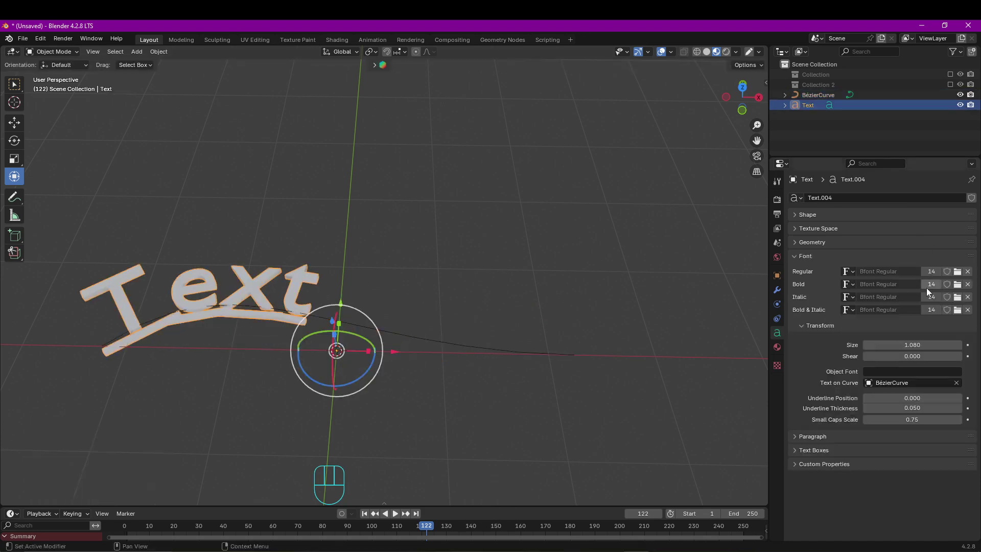
- Undo the text's curve assignment
{"action": "left_click", "coordinate": [795, 213]}
{"action": "left_click", "coordinate": [795, 214]}
{"action": "key", "text": "ctrl+z"}
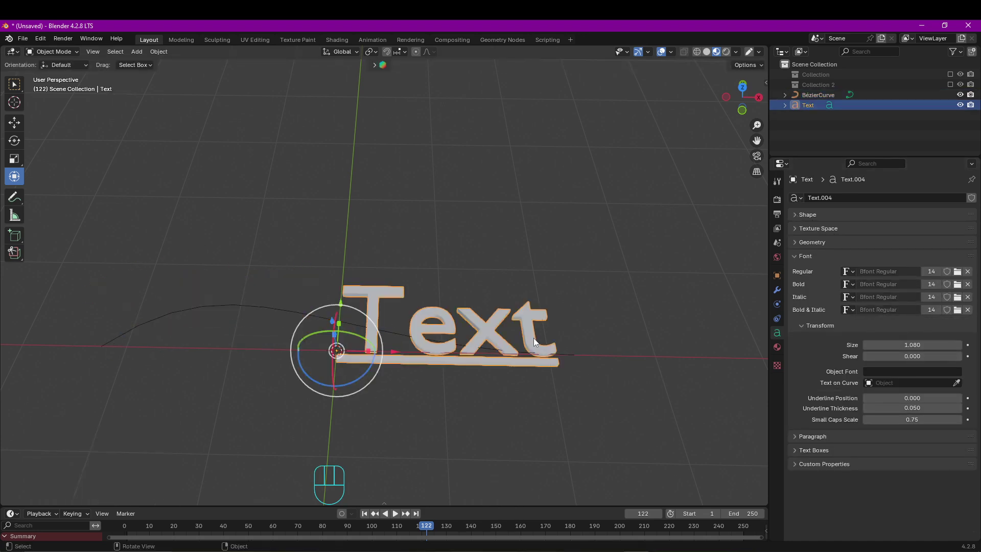
- Add a Curve modifier to the text with the Bézier curve as its curve object
{"action": "left_click", "coordinate": [777, 290]}
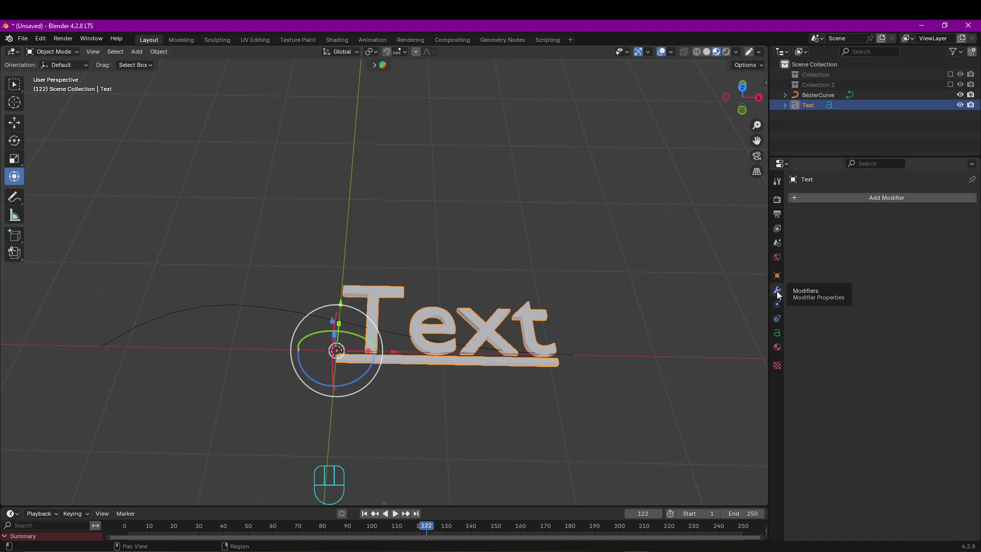
{"action": "left_click", "coordinate": [850, 197]}
{"action": "mouse_move", "coordinate": [826, 194]}
{"action": "left_click", "coordinate": [909, 215]}
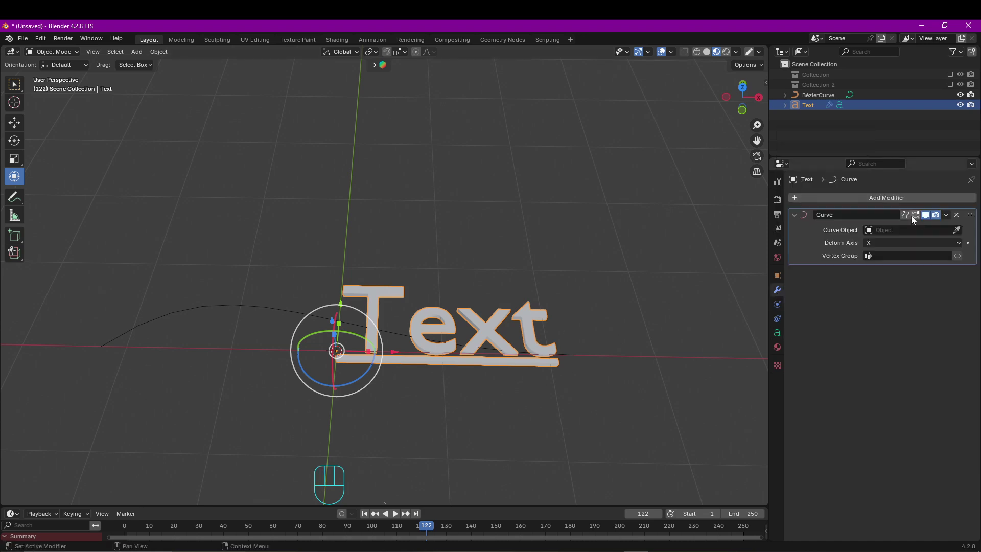
{"action": "left_click", "coordinate": [956, 230]}
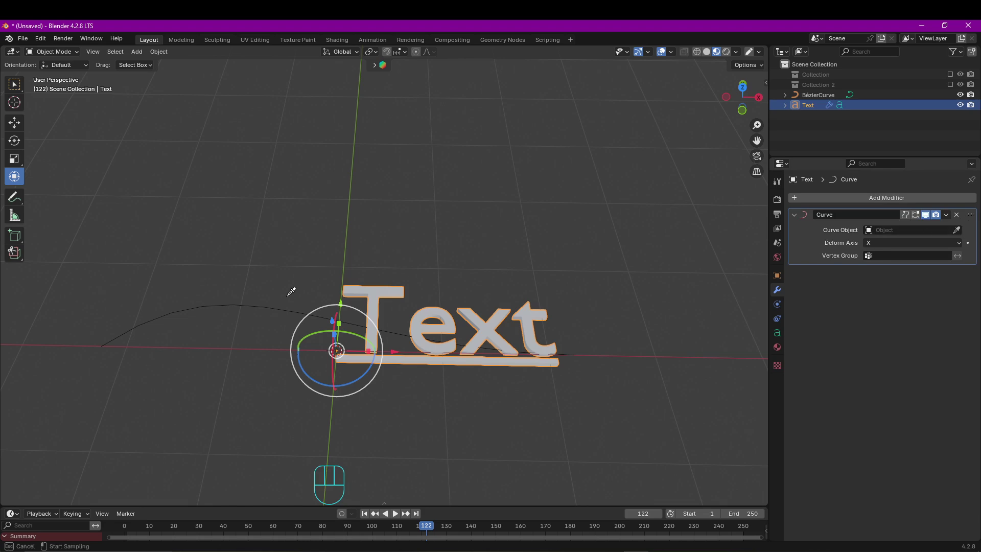
{"action": "left_click", "coordinate": [281, 310]}
- Try the Y and Z deform axes in the text's Curve modifier
{"action": "left_click", "coordinate": [886, 243]}
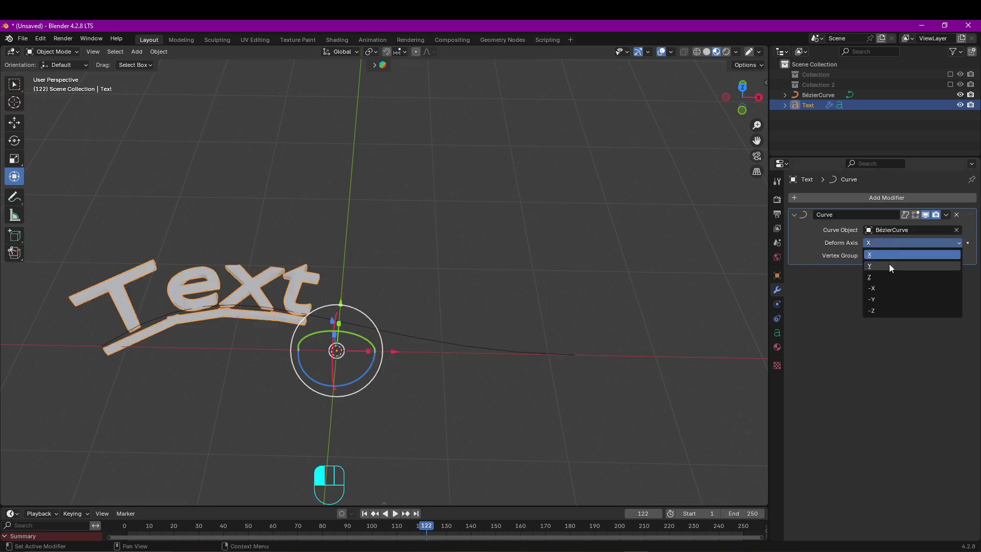
{"action": "left_click", "coordinate": [890, 265]}
{"action": "left_click", "coordinate": [894, 241]}
{"action": "left_click", "coordinate": [898, 277]}
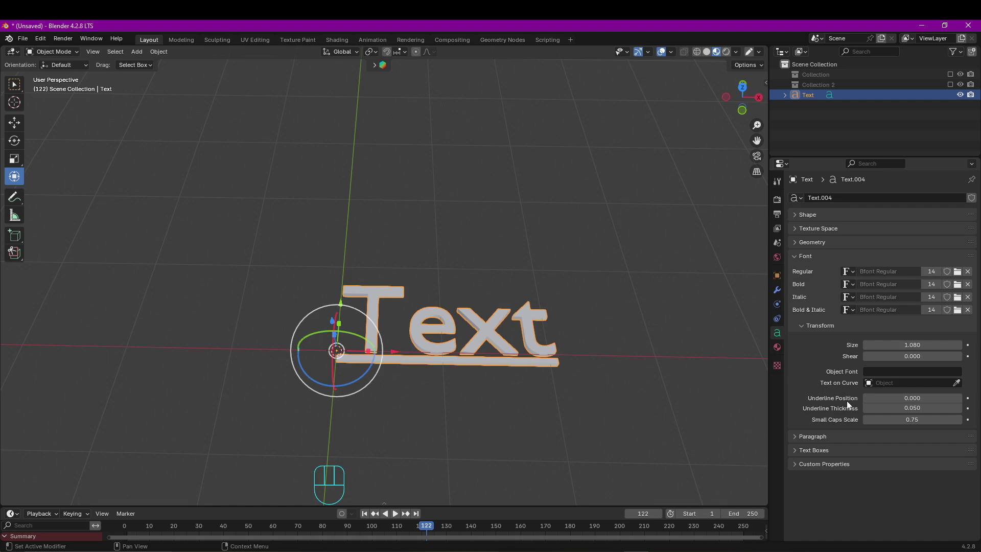
- Set the underline position to -0.2, and give the letters "xt" Small Caps with a scale of 0.31
{"action": "left_click", "coordinate": [874, 397]}
{"action": "mouse_move", "coordinate": [873, 397]}
{"action": "left_mouse_down"}
{"action": "mouse_move", "coordinate": [858, 398]}
{"action": "mouse_move", "coordinate": [934, 397]}
{"action": "mouse_move", "coordinate": [857, 398]}
{"action": "mouse_move", "coordinate": [918, 408]}
{"action": "mouse_move", "coordinate": [881, 408]}
{"action": "left_mouse_up"}
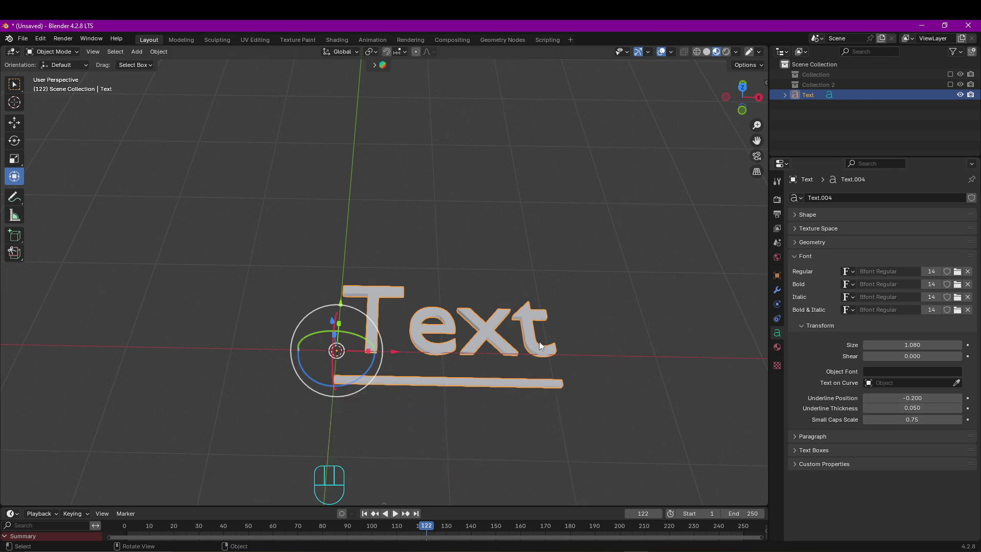
{"action": "key", "text": "Tab"}
{"action": "key", "text": "shift+Left"}
{"action": "key", "text": "shift+Left"}
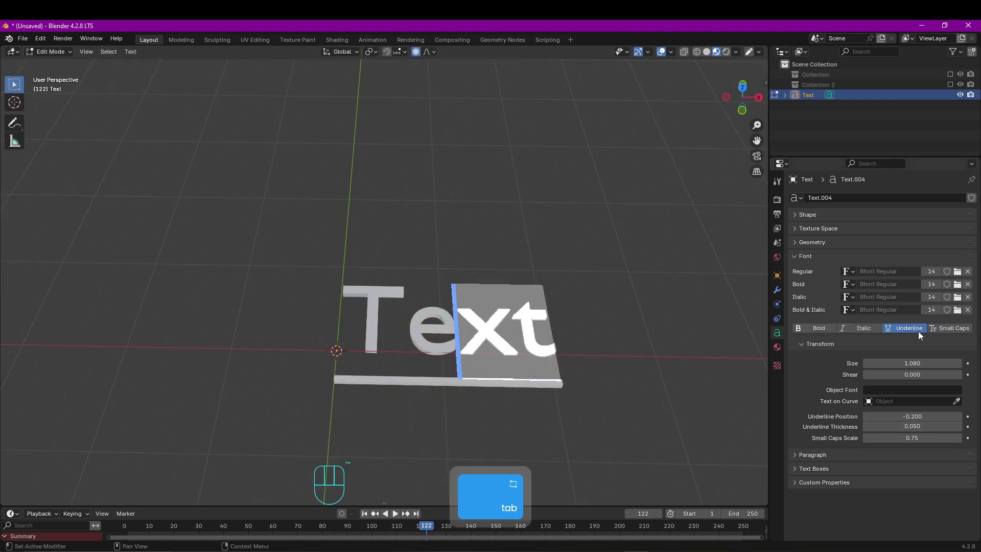
{"action": "left_click", "coordinate": [962, 332]}
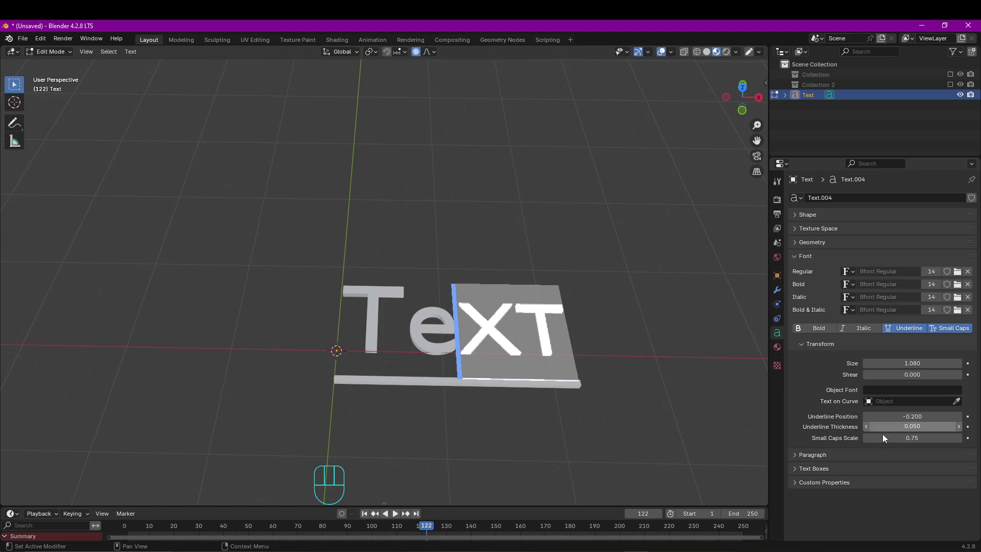
{"action": "left_click_drag", "start_coordinate": [884, 438], "coordinate": [862, 438]}
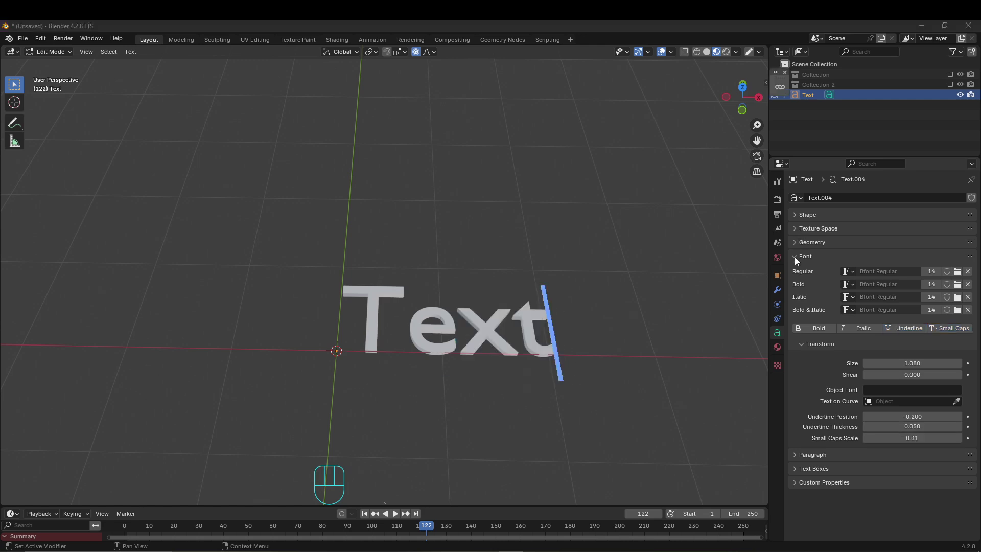
- Keep the paragraph's horizontal alignment at Left, try Bottom Baseline vertically, and set the vertical alignment to Middle
{"action": "left_click", "coordinate": [794, 256]}
{"action": "left_click", "coordinate": [796, 269]}
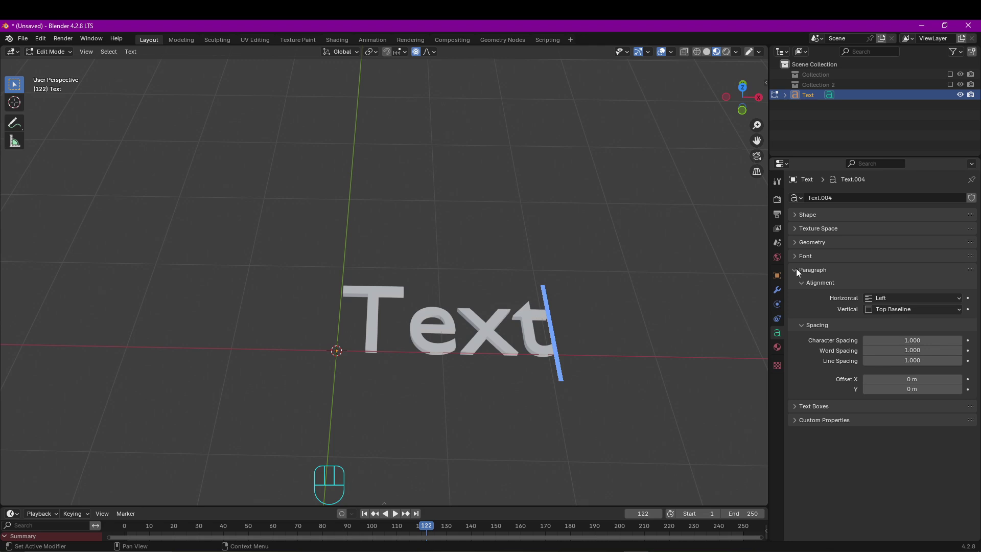
{"action": "left_click", "coordinate": [876, 298]}
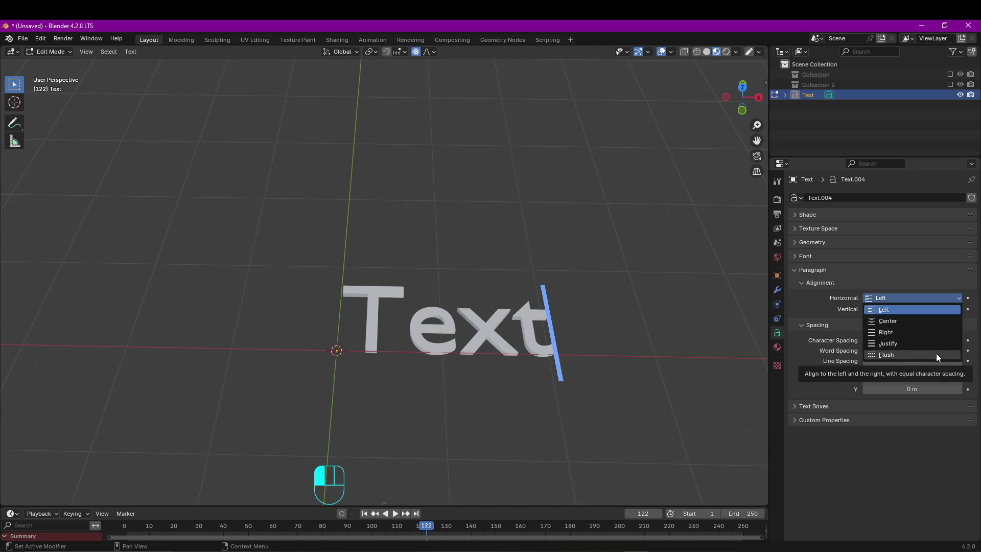
{"action": "left_click", "coordinate": [872, 310]}
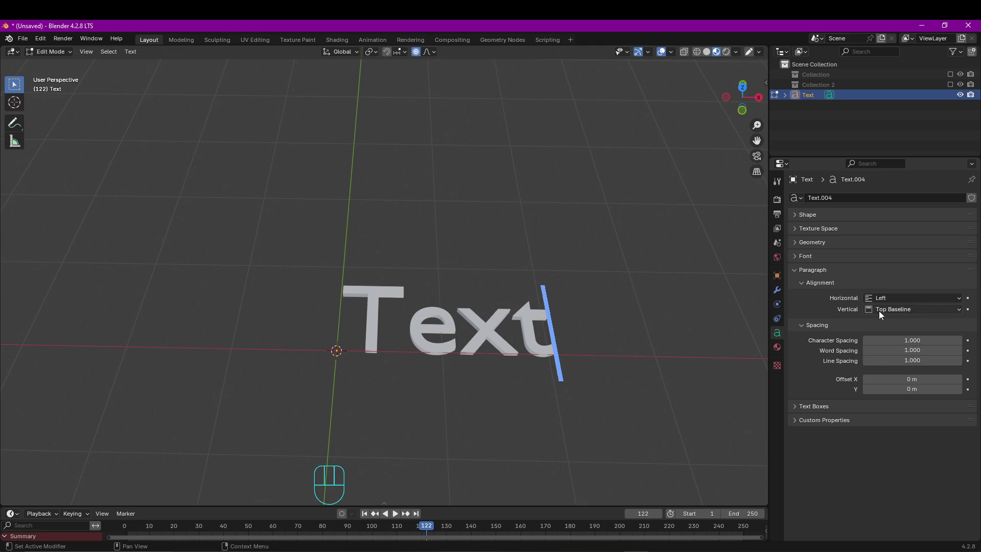
{"action": "left_click", "coordinate": [878, 310]}
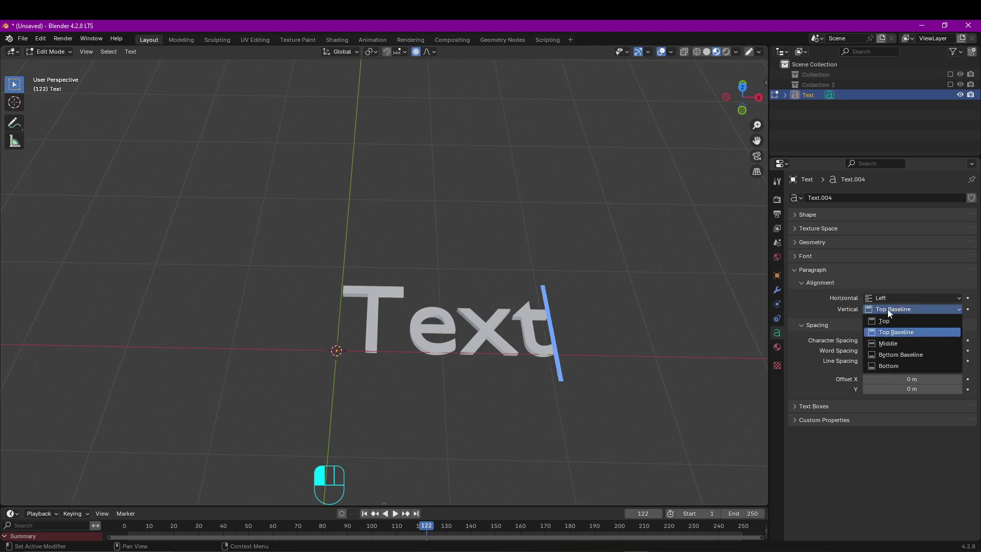
{"action": "left_click", "coordinate": [918, 351]}
{"action": "left_click", "coordinate": [918, 310]}
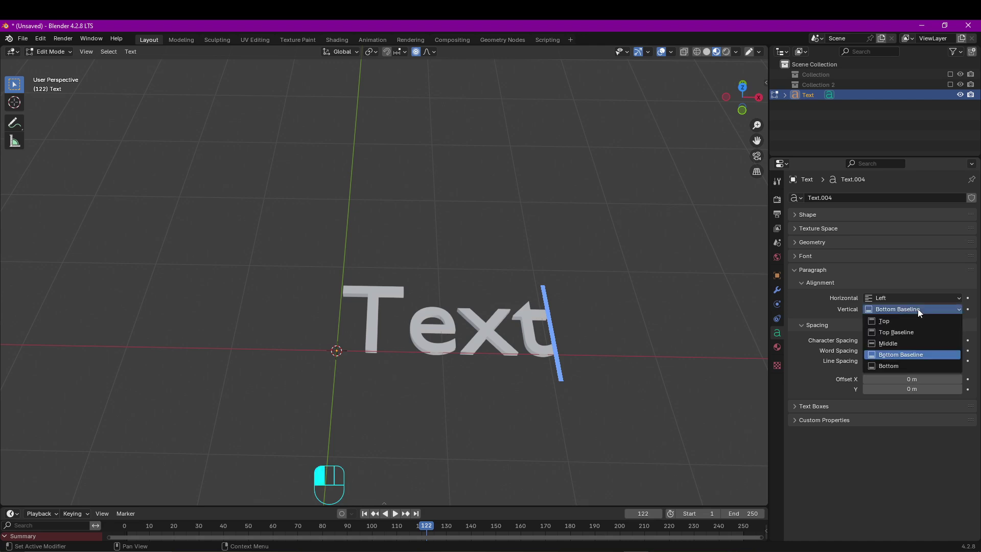
{"action": "left_click", "coordinate": [912, 343]}
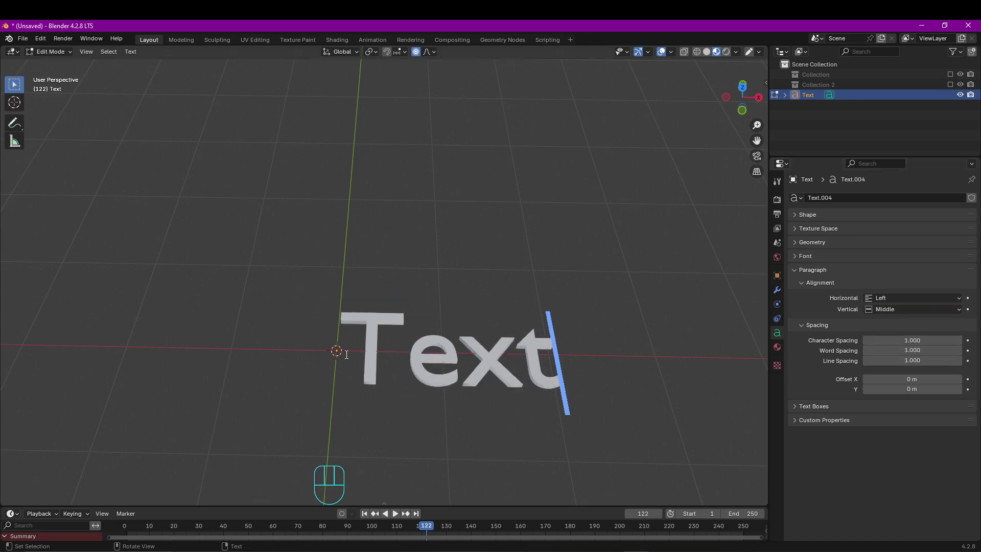
- Try the Top vertical alignment on the text and set it back to Middle
{"action": "left_click", "coordinate": [913, 298]}
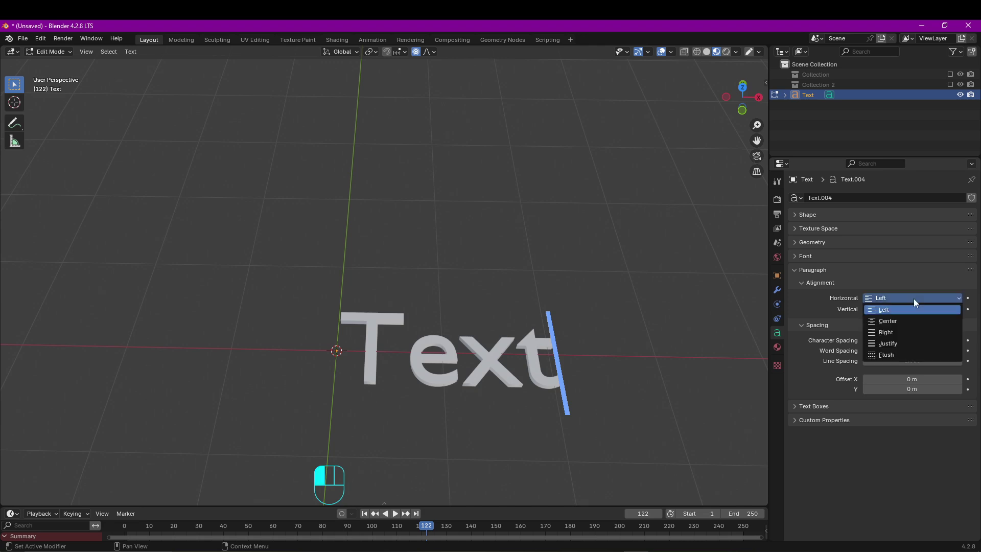
{"action": "left_click", "coordinate": [912, 309]}
{"action": "left_click", "coordinate": [911, 309]}
{"action": "left_click", "coordinate": [908, 321]}
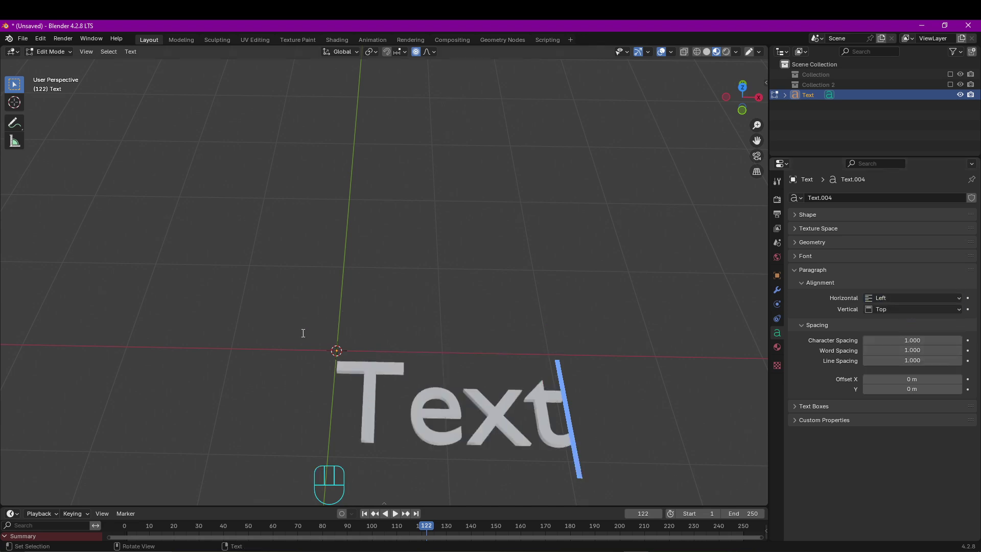
{"action": "left_click", "coordinate": [913, 310]}
{"action": "left_click", "coordinate": [914, 369]}
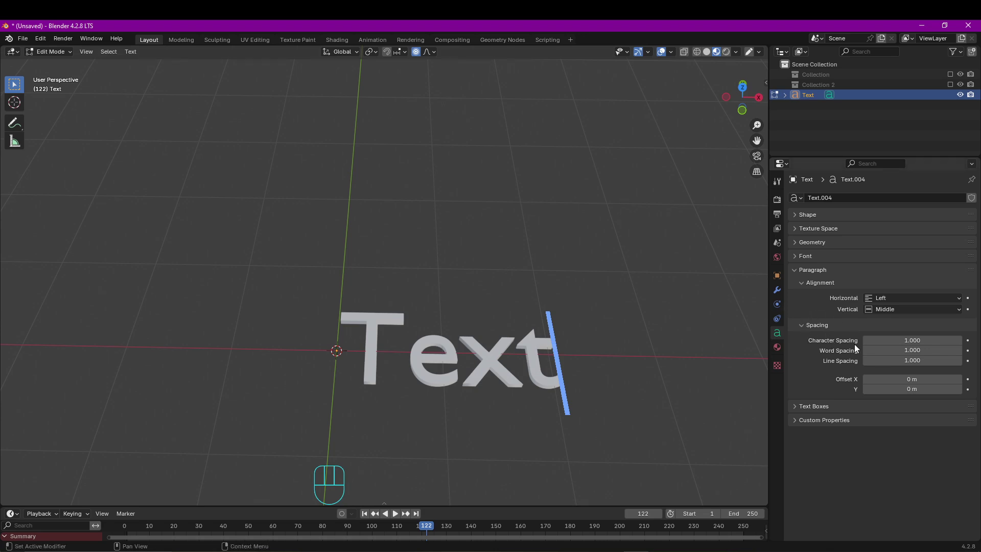
- Widen the character spacing and extend the text to two lines, each reading "Text Text"
{"action": "left_click_drag", "start_coordinate": [898, 340], "coordinate": [912, 389]}
{"action": "type", "text": "Text Text Text"}
{"action": "left_click", "coordinate": [812, 270]}
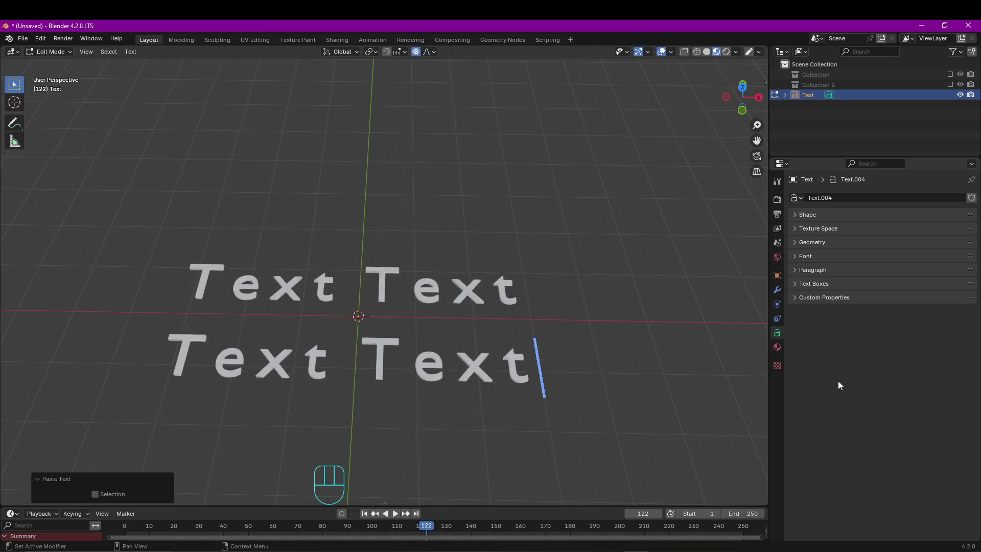
- Add two more text boxes to the text object
{"action": "left_click", "coordinate": [796, 284]}
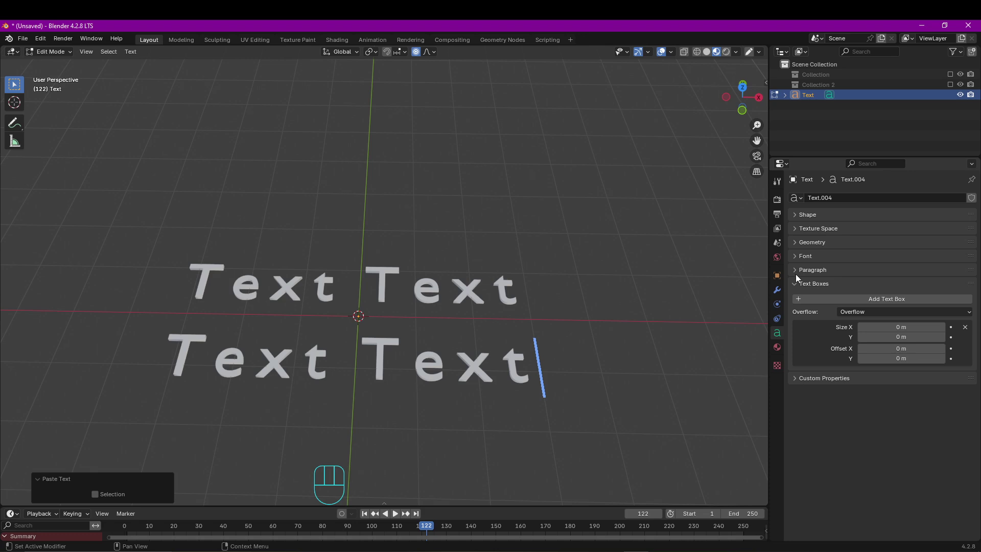
{"action": "left_click", "coordinate": [877, 299]}
{"action": "left_click", "coordinate": [877, 300]}
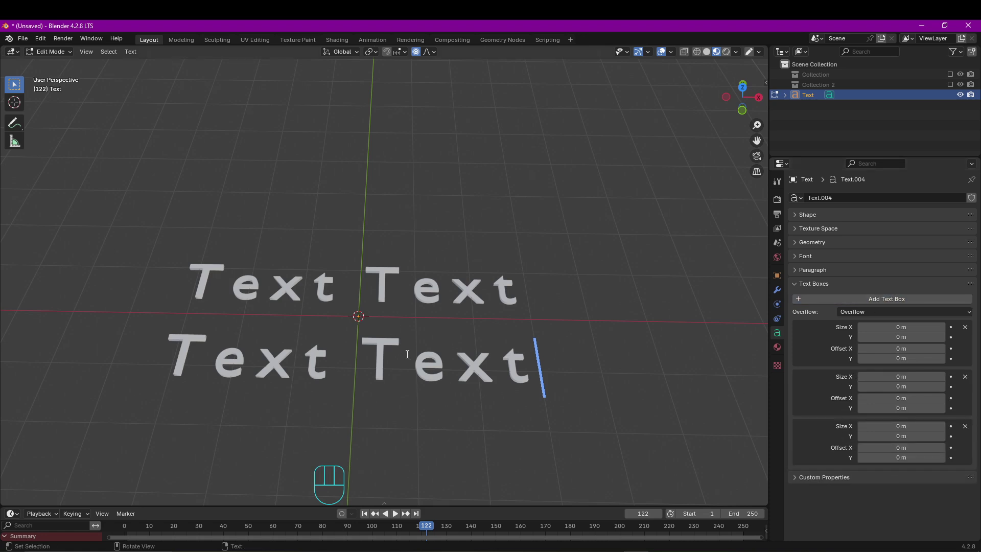
{"action": "middle_click_drag", "start_coordinate": [406, 349], "coordinate": [407, 329]}
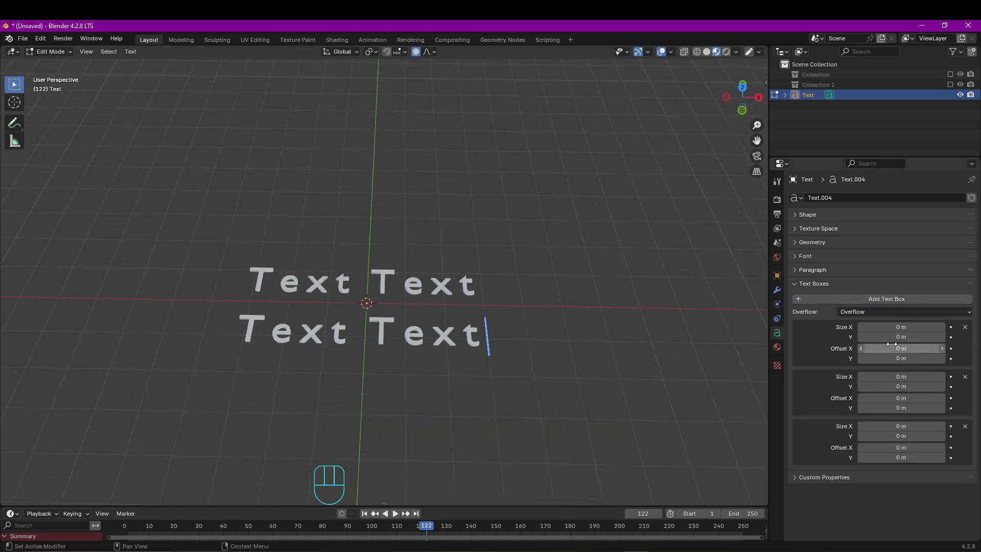
- Size the first text box 4.4 × 5.1 m, offset 4.3 m in X, and the second 6.3 × 8.4 m, offset 9.2 and 6.3 m
{"action": "left_click_drag", "start_coordinate": [900, 325], "coordinate": [924, 348]}
{"action": "left_click_drag", "start_coordinate": [902, 397], "coordinate": [934, 398]}
{"action": "left_click_drag", "start_coordinate": [901, 408], "coordinate": [927, 408]}
{"action": "left_click_drag", "start_coordinate": [901, 387], "coordinate": [935, 387]}
{"action": "left_click_drag", "start_coordinate": [901, 376], "coordinate": [927, 377]}
- Check the text boxes' overflow options, keeping Overflow, and return to Object Mode
{"action": "middle_click_drag", "start_coordinate": [654, 322], "coordinate": [370, 283], "text": "shift"}
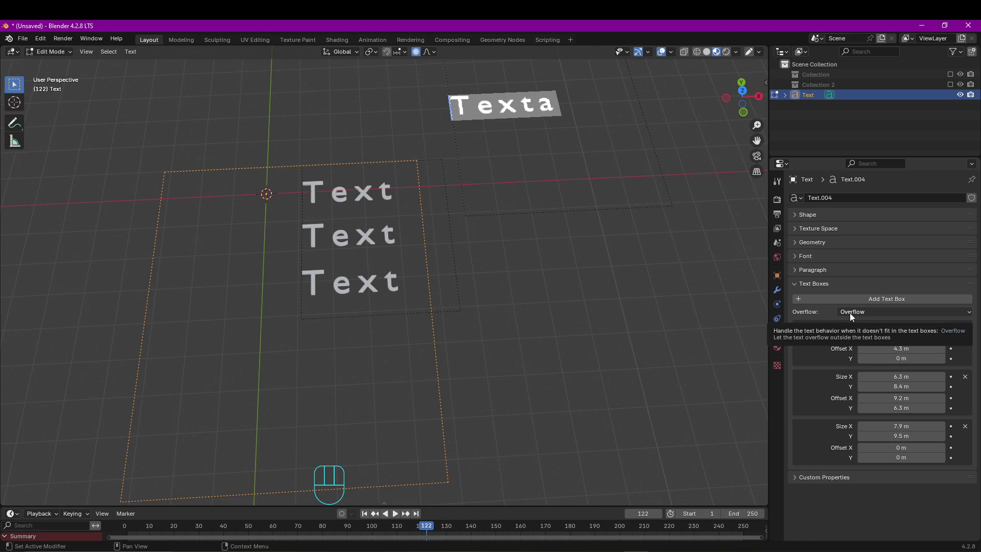
{"action": "left_click", "coordinate": [853, 313]}
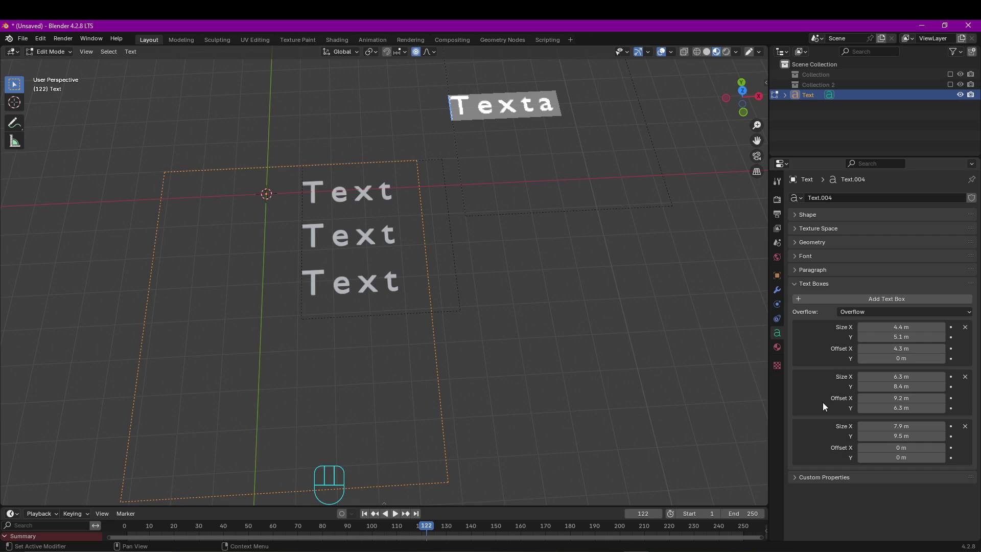
{"action": "key", "text": "Tab"}
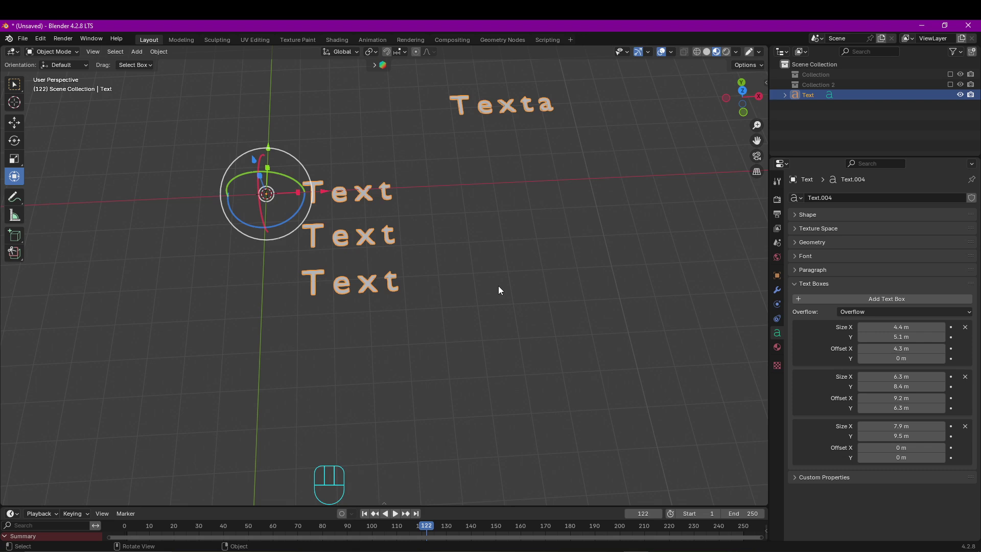